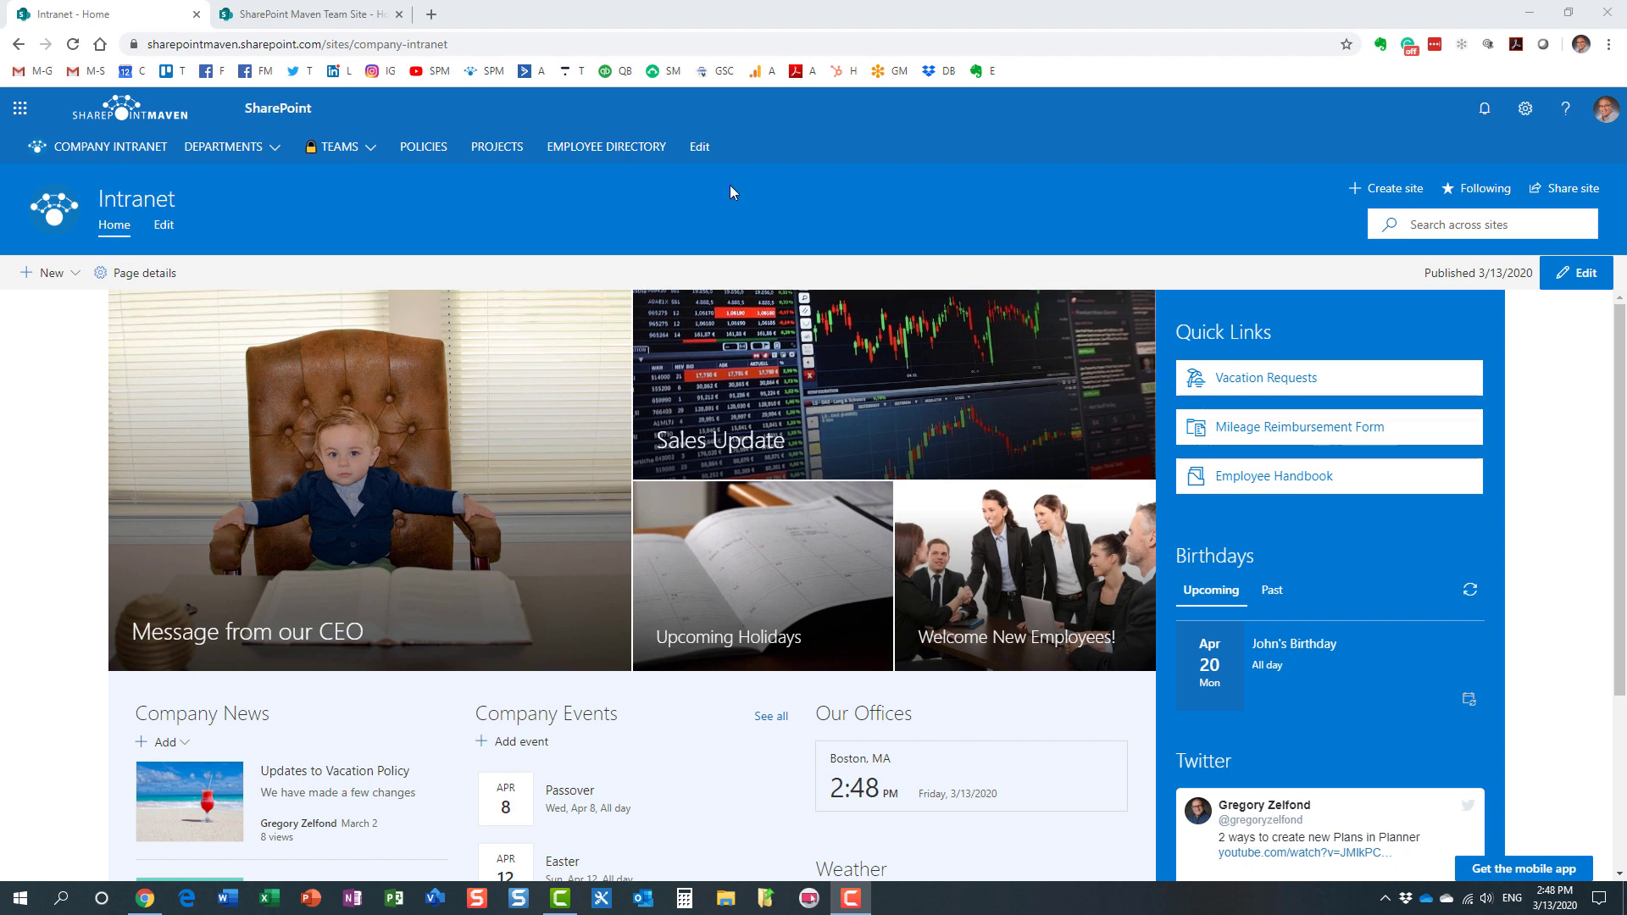
Compare the classic SharePoint Maven Team Site with the modern company Intranet site, and open the HR team site
{"action": "left_click", "coordinate": [332, 21]}
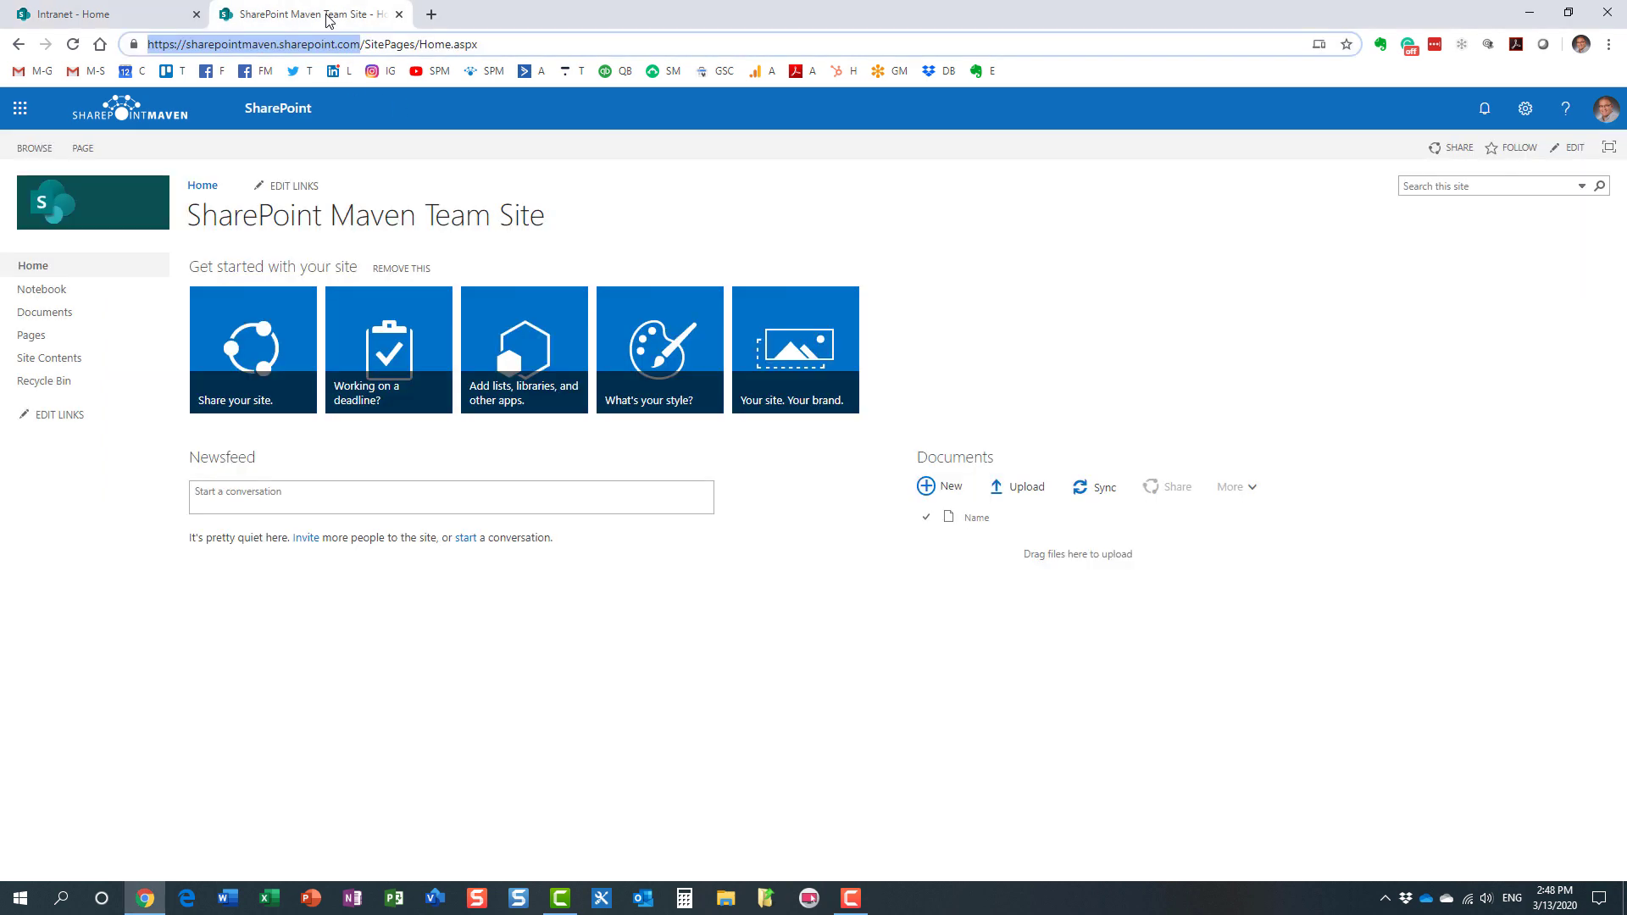
{"action": "left_click", "coordinate": [607, 196]}
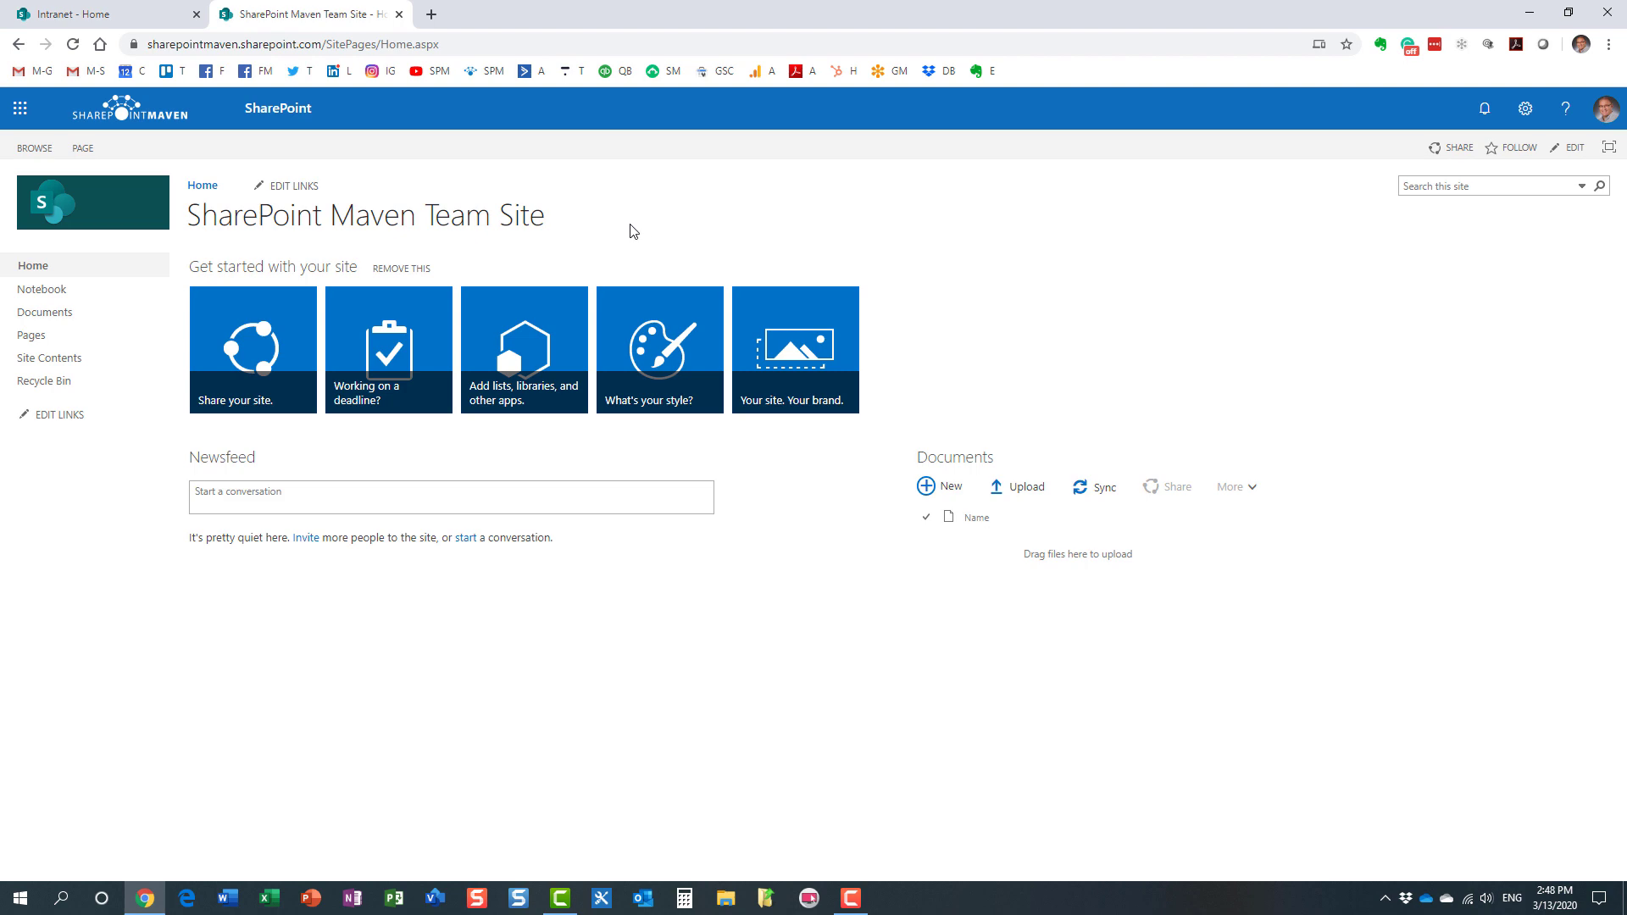
{"action": "left_click", "coordinate": [144, 17]}
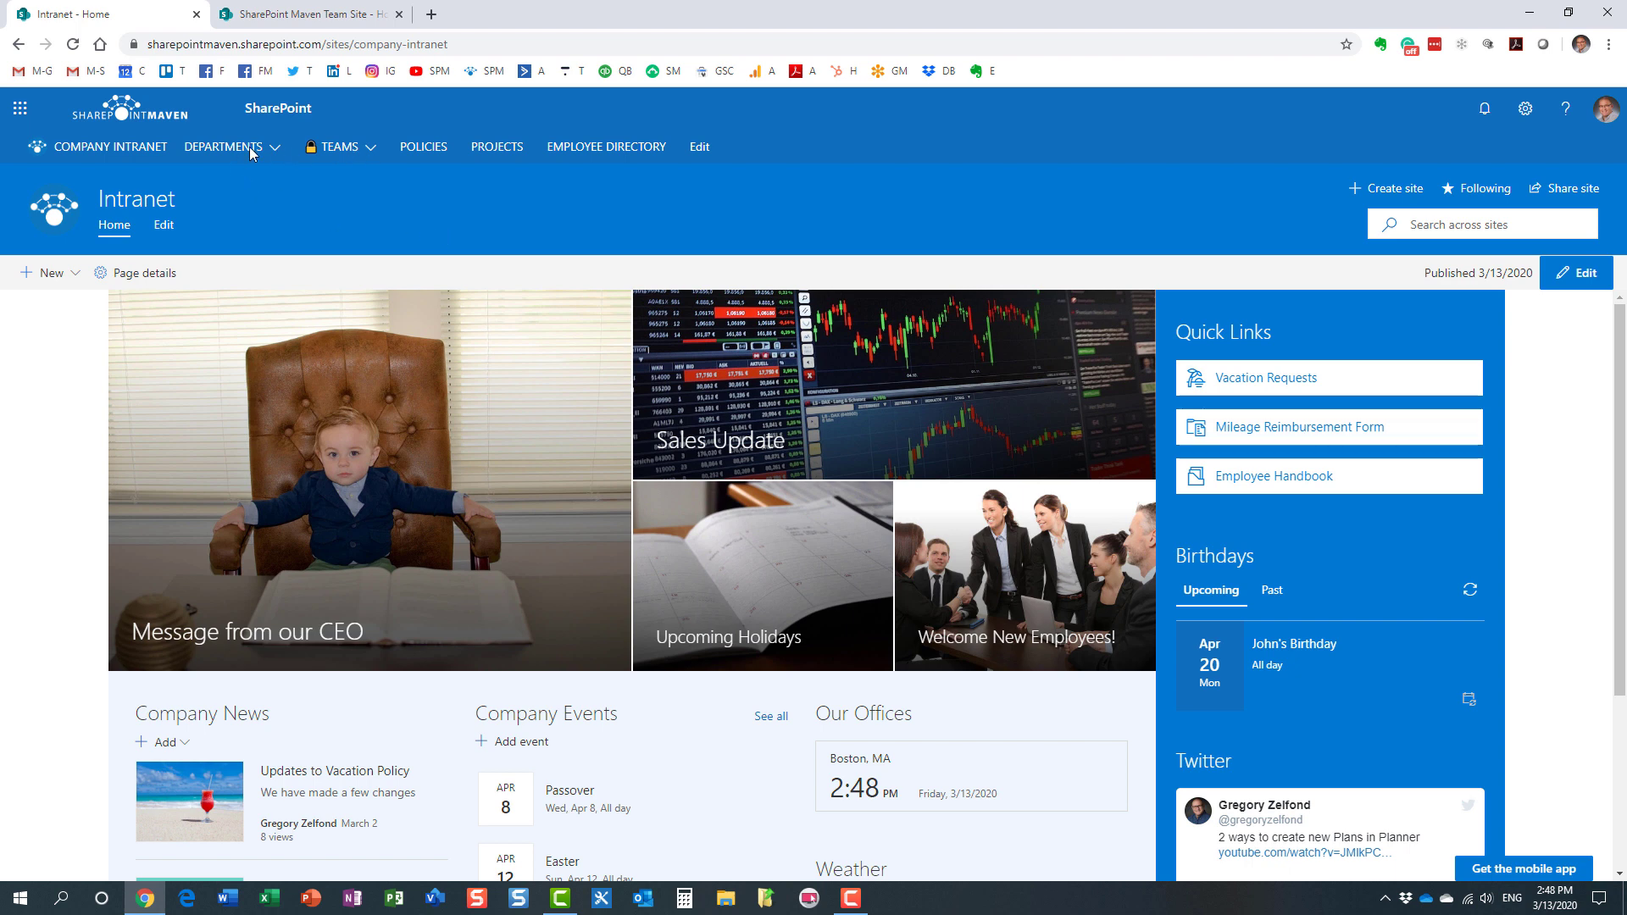
{"action": "left_click", "coordinate": [345, 148]}
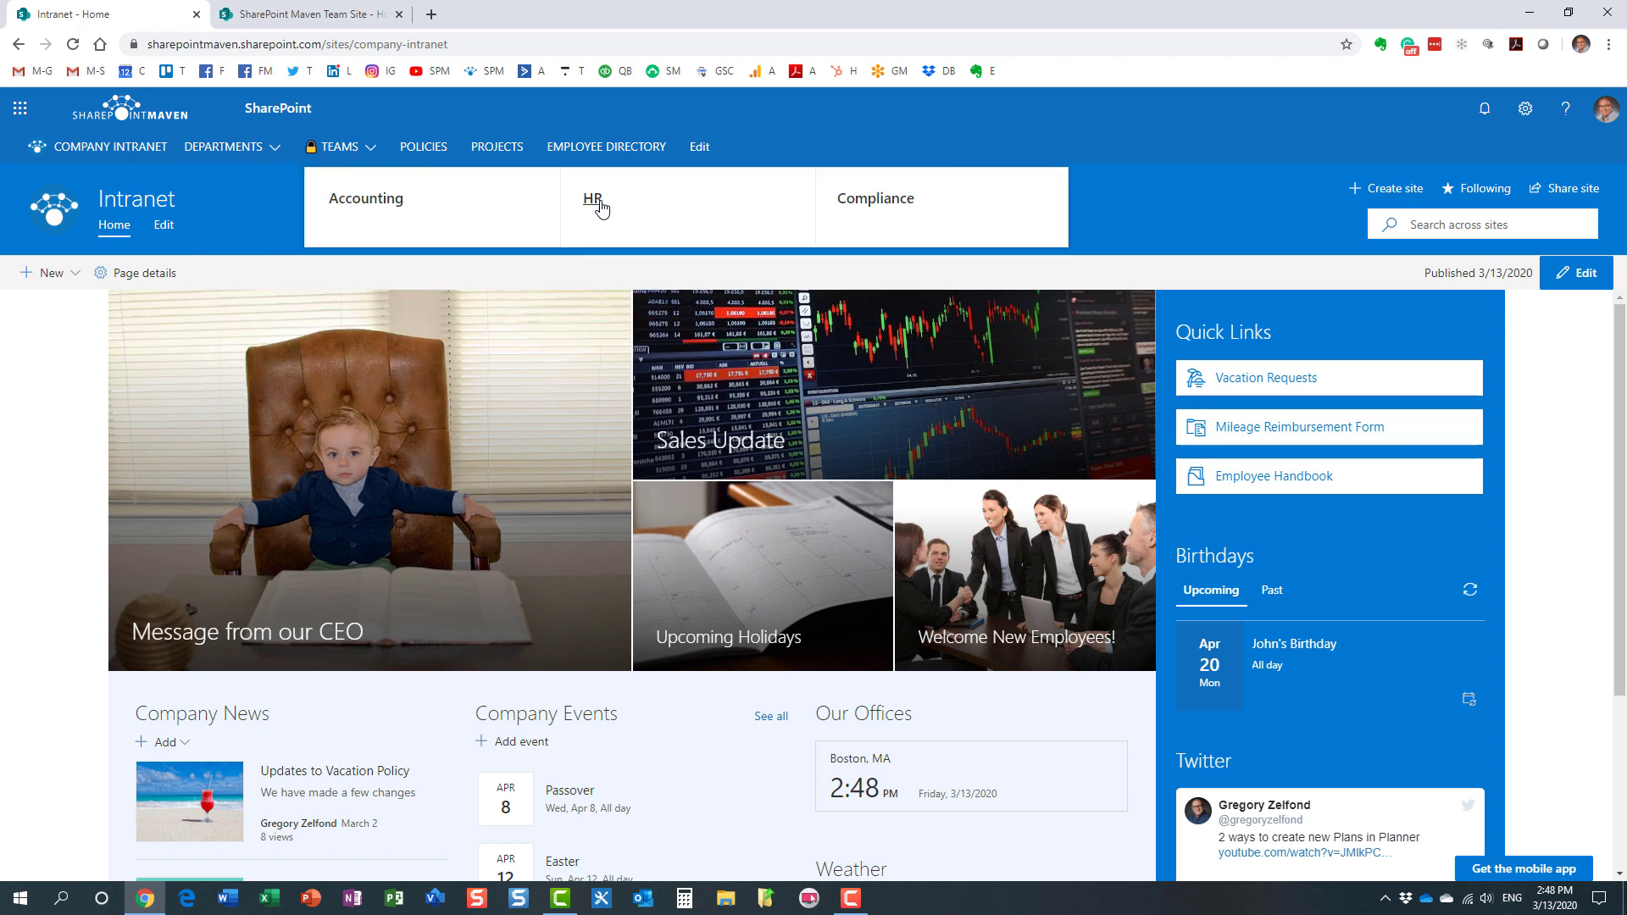
{"action": "left_click", "coordinate": [600, 205]}
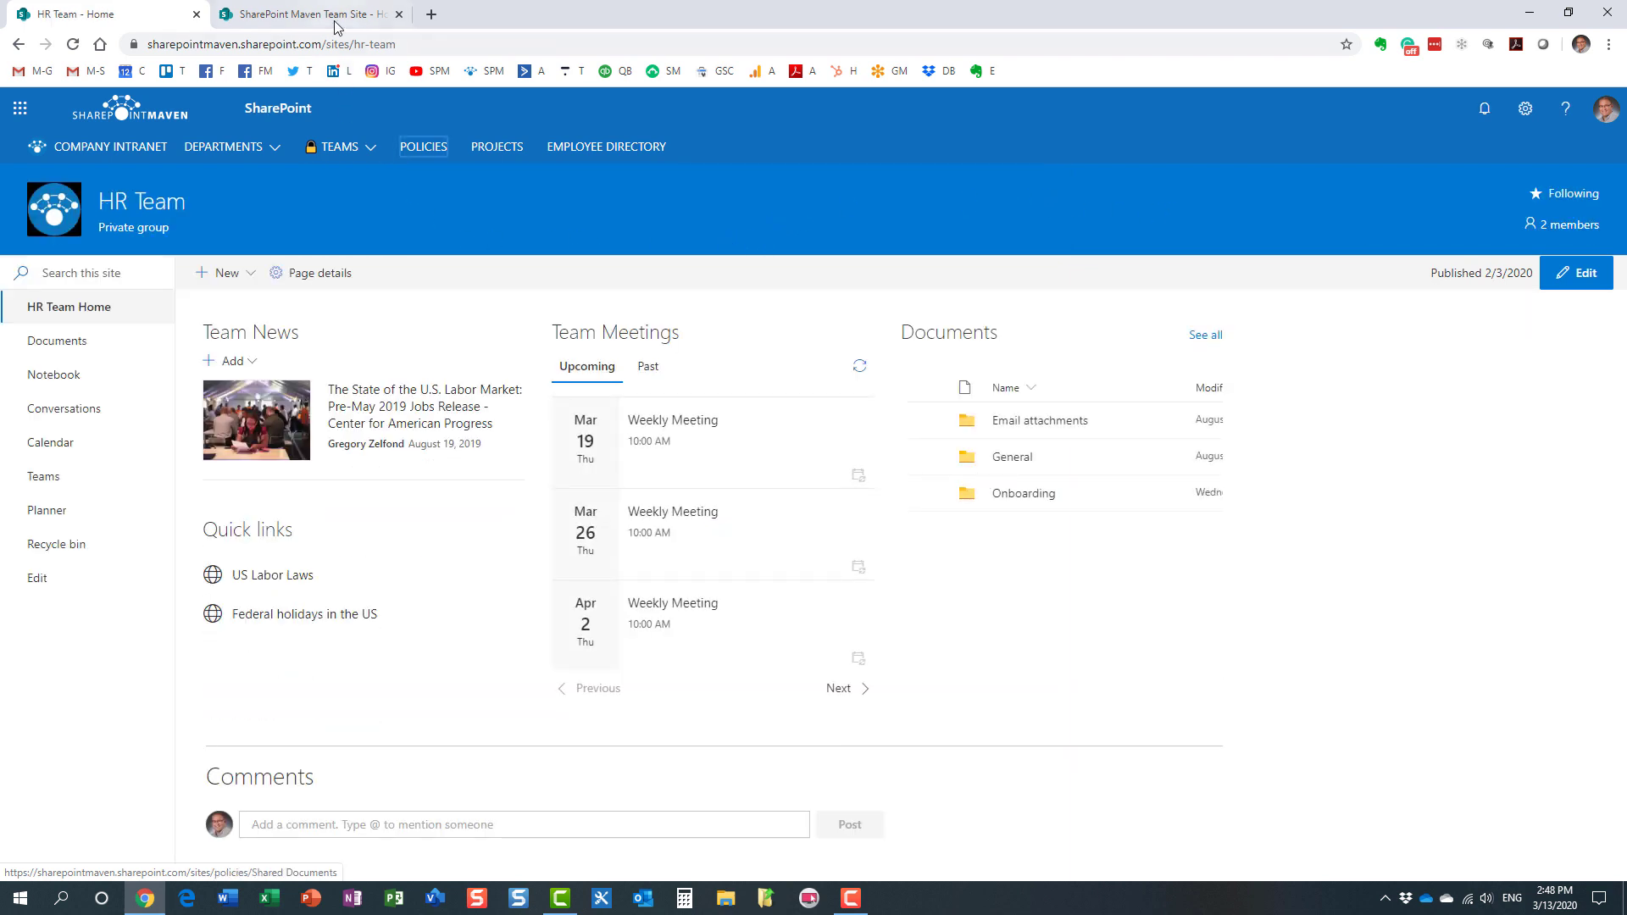
Compare the classic root site with the HR Team site and return to the company intranet home page
{"action": "key", "text": "ctrl+Tab"}
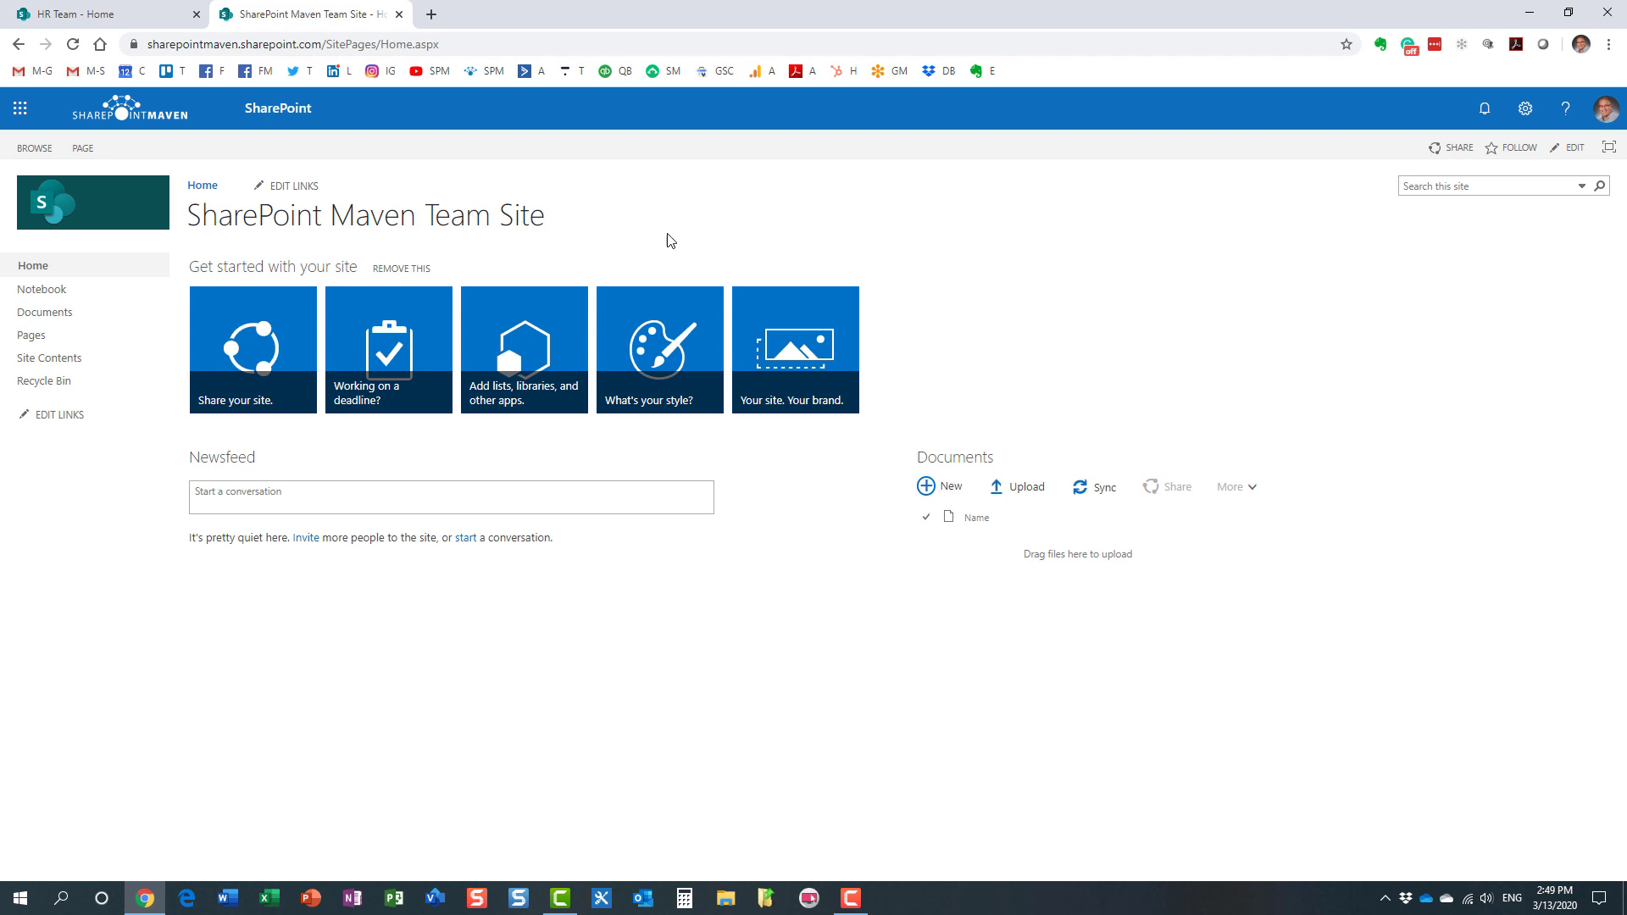
{"action": "left_click", "coordinate": [136, 15]}
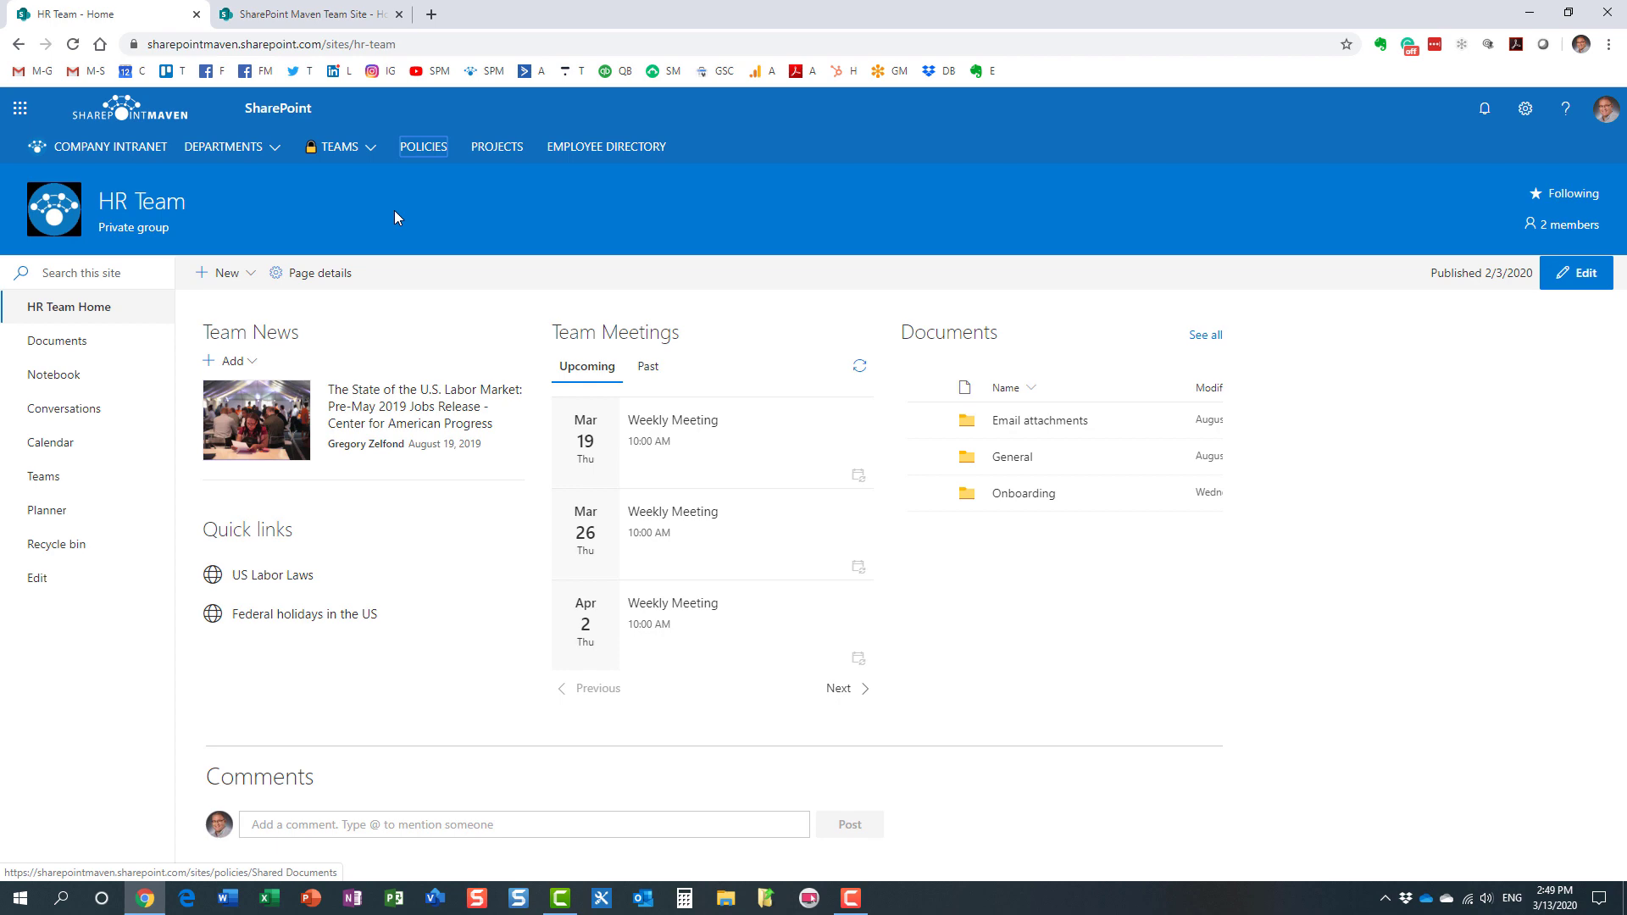
{"action": "left_click", "coordinate": [149, 149]}
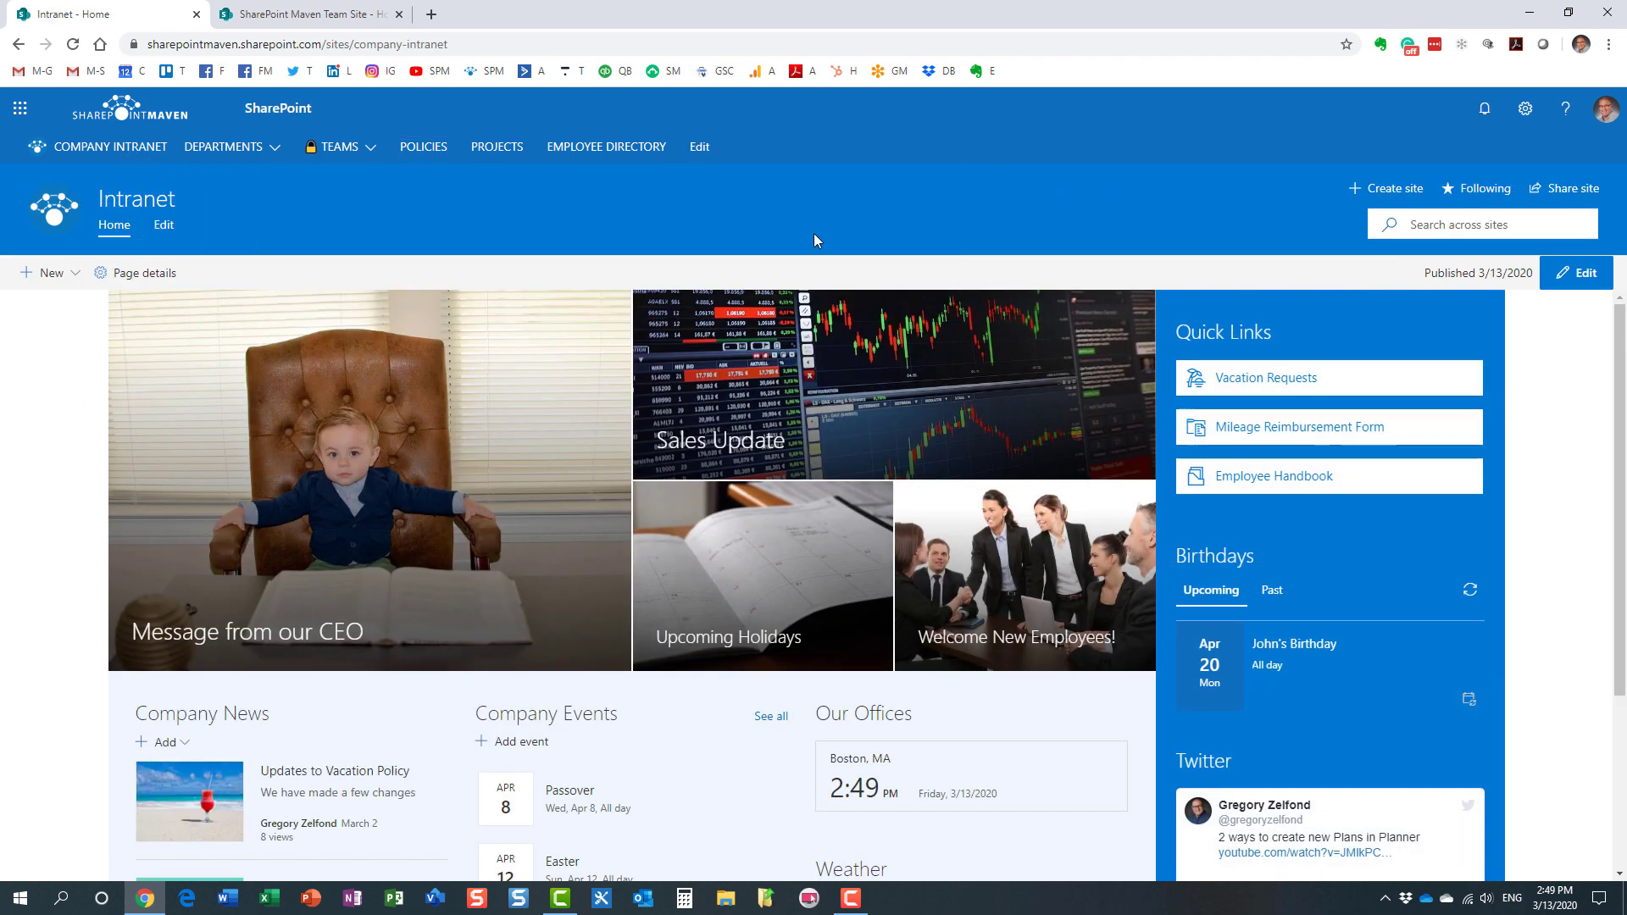
Compare the root site's base address with the company-intranet part of the Intranet site's address
{"action": "left_click", "coordinate": [343, 14]}
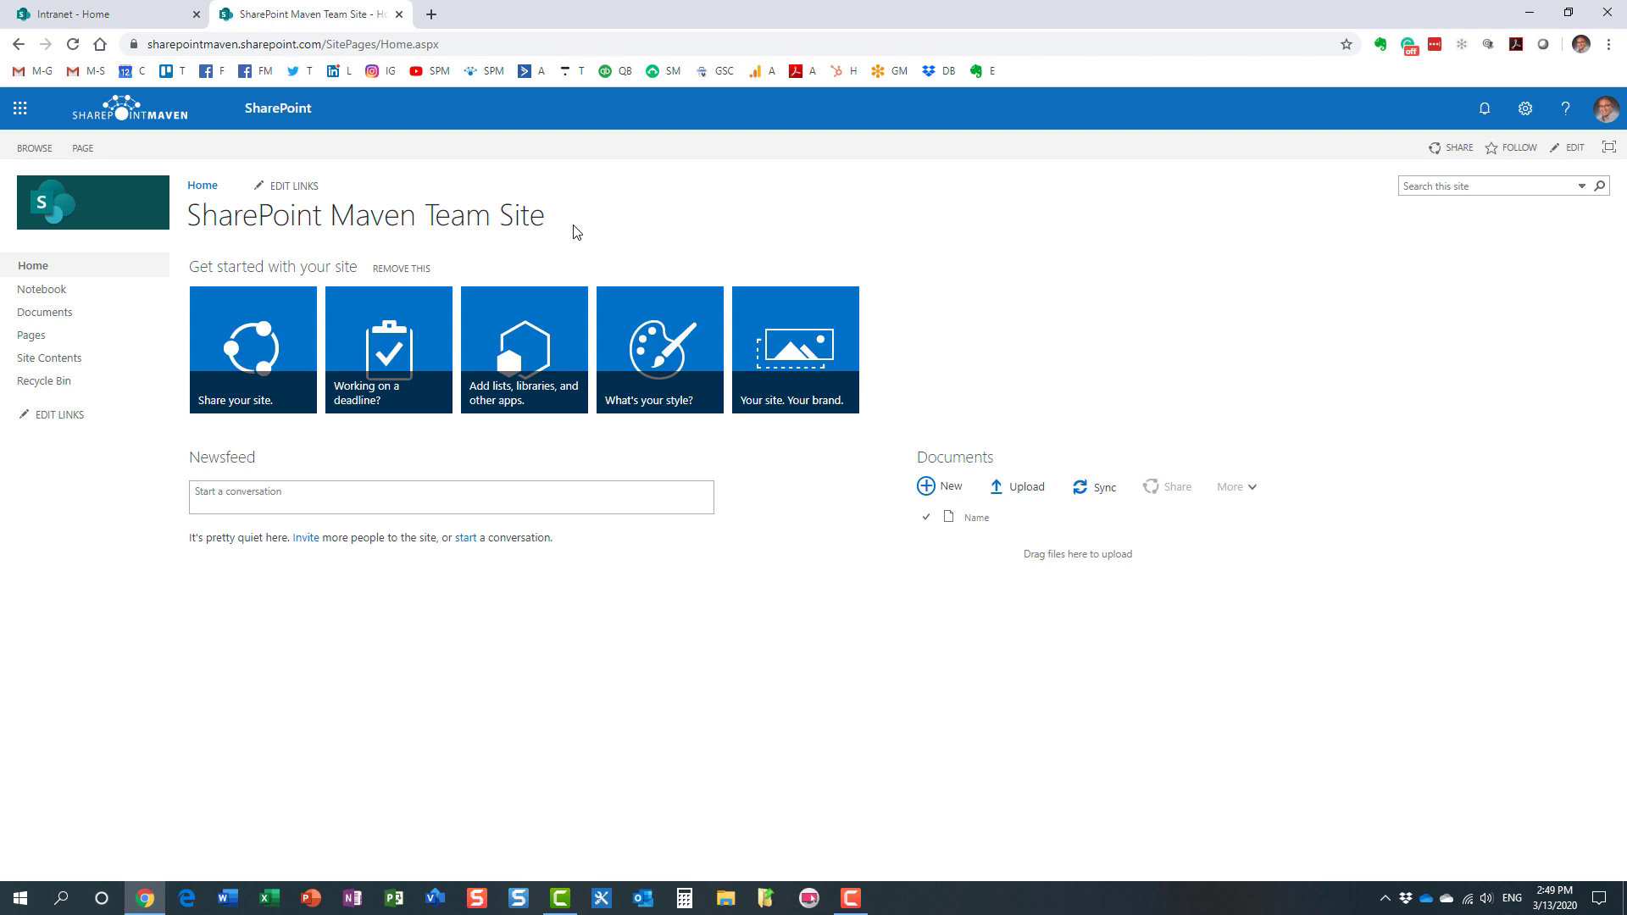
{"action": "left_click_drag", "start_coordinate": [322, 44], "coordinate": [120, 51]}
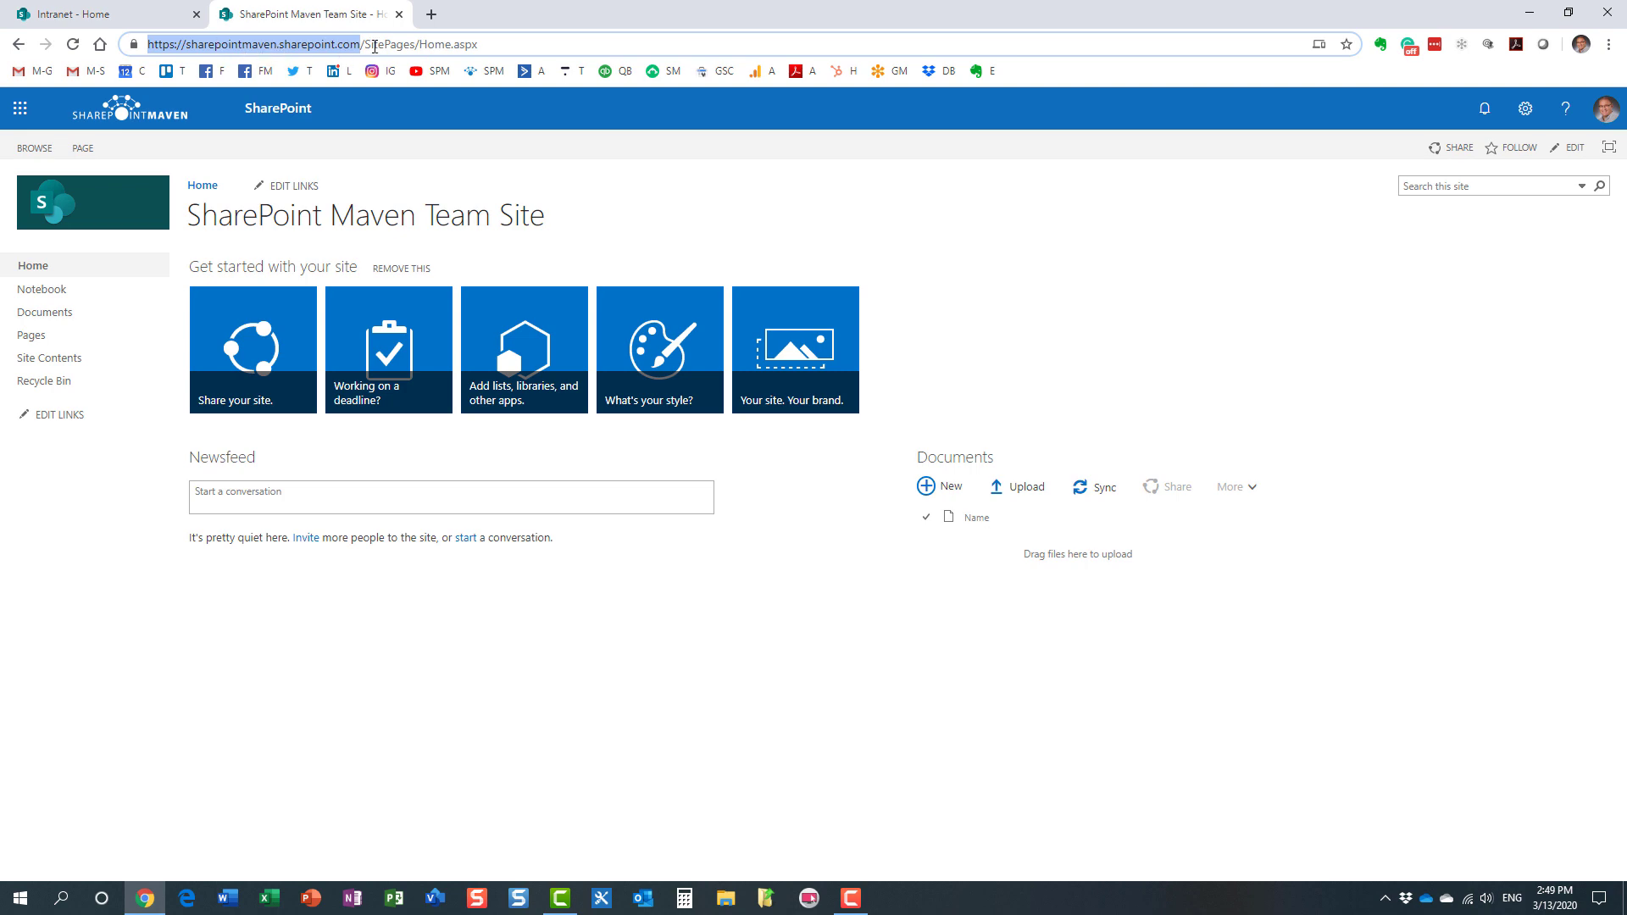
{"action": "left_click", "coordinate": [138, 16]}
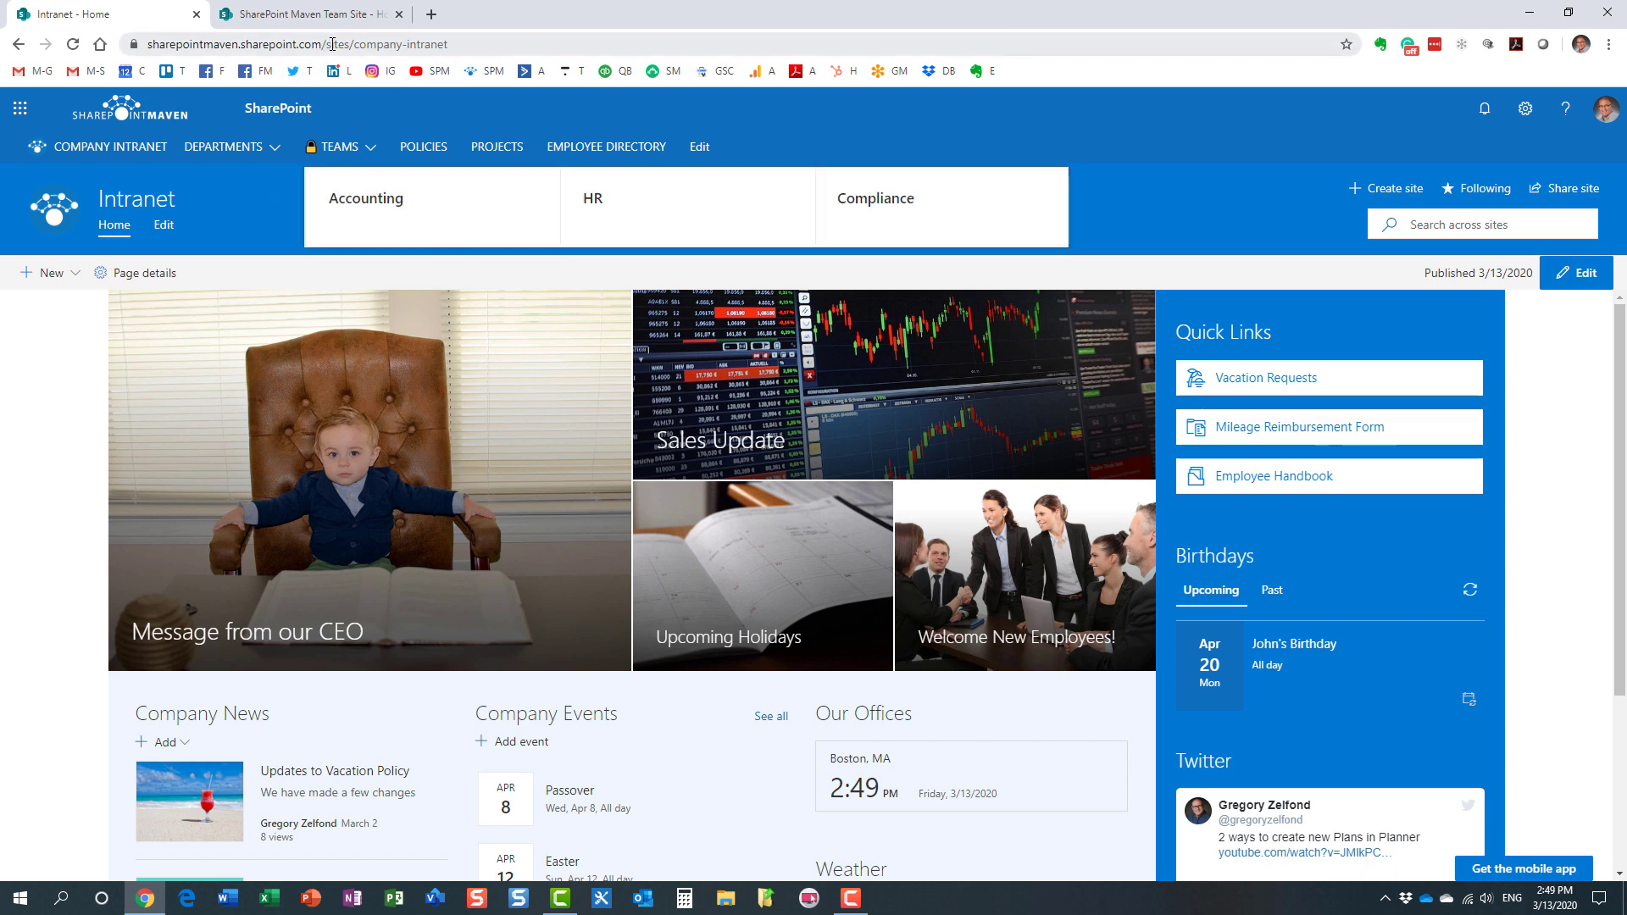
{"action": "left_click_drag", "start_coordinate": [354, 44], "coordinate": [480, 41]}
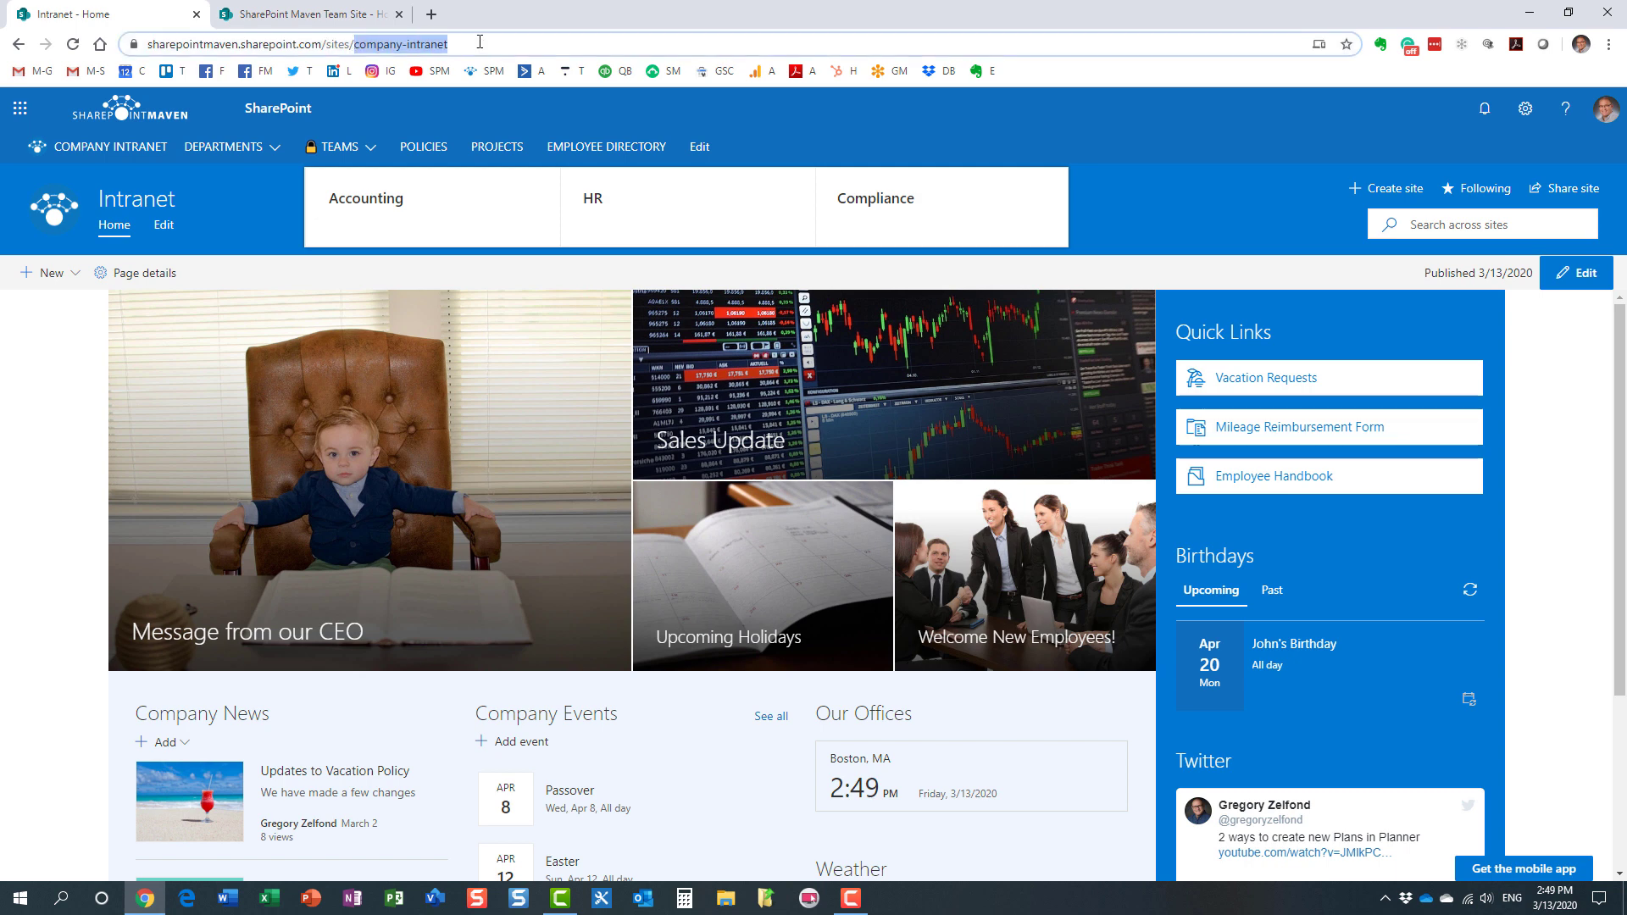
{"action": "left_click", "coordinate": [322, 15]}
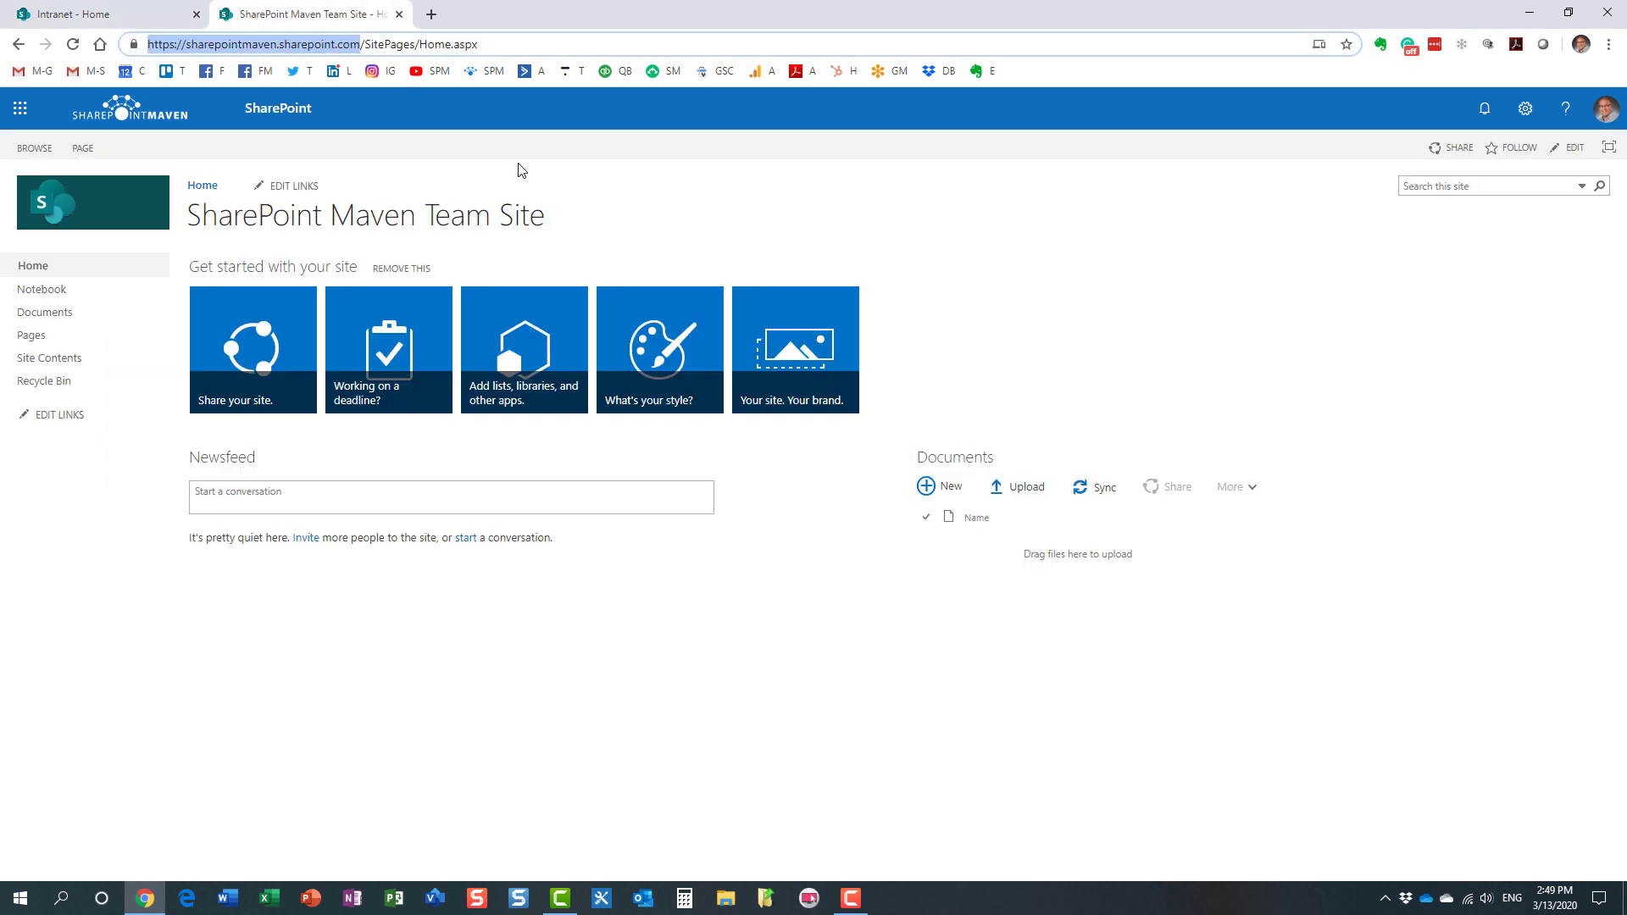
{"action": "left_click", "coordinate": [607, 195]}
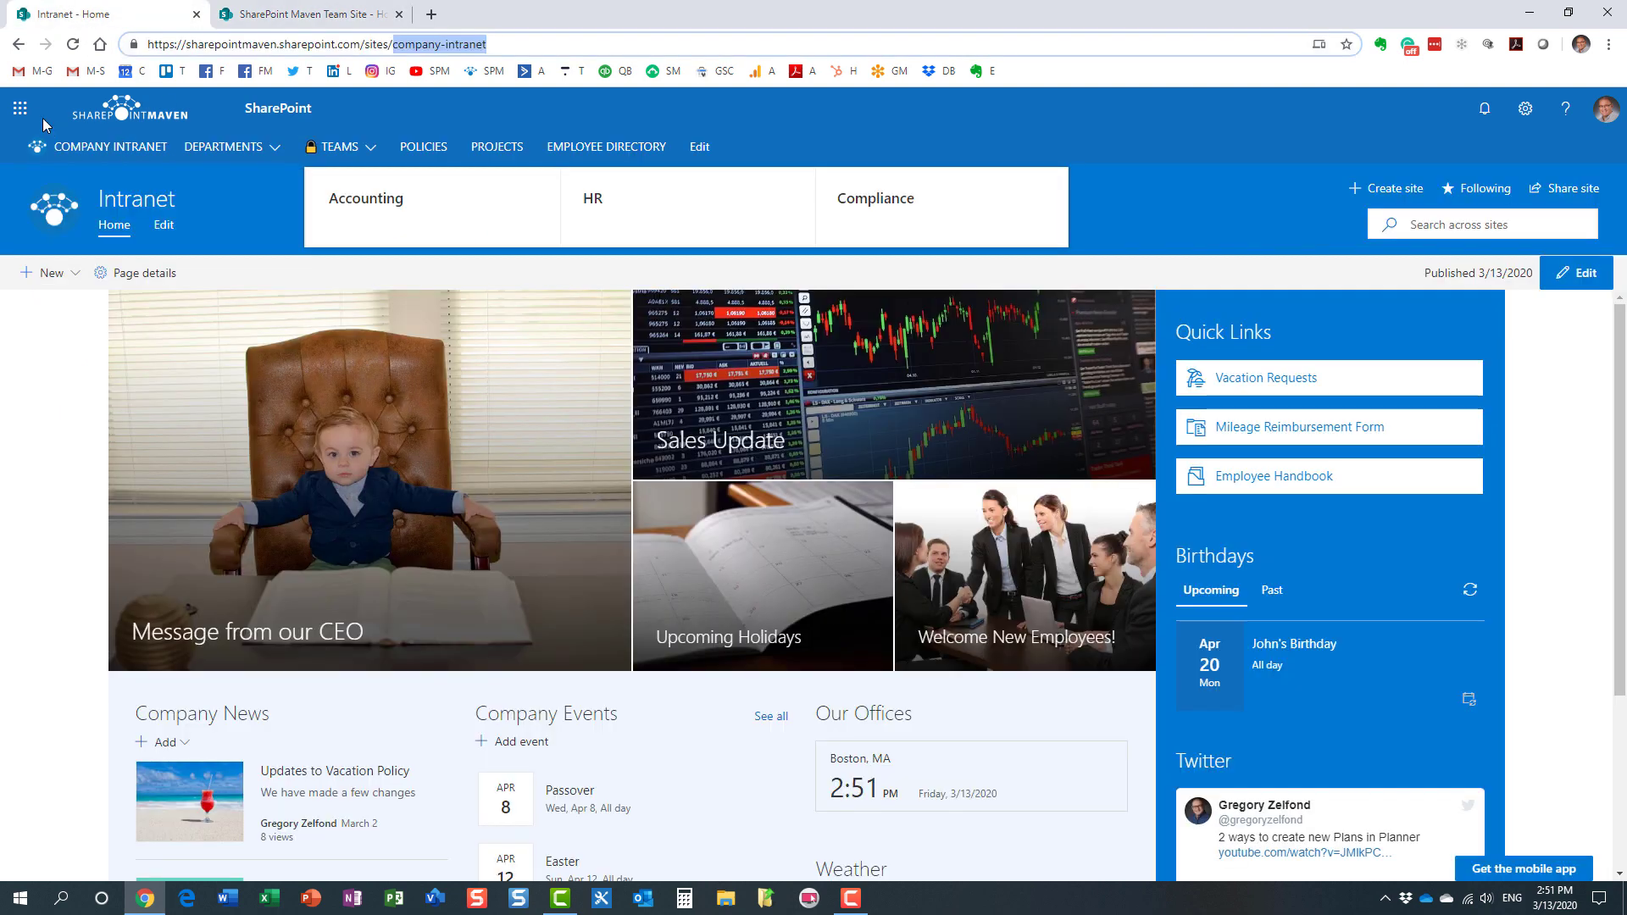
{"action": "left_click", "coordinate": [250, 215]}
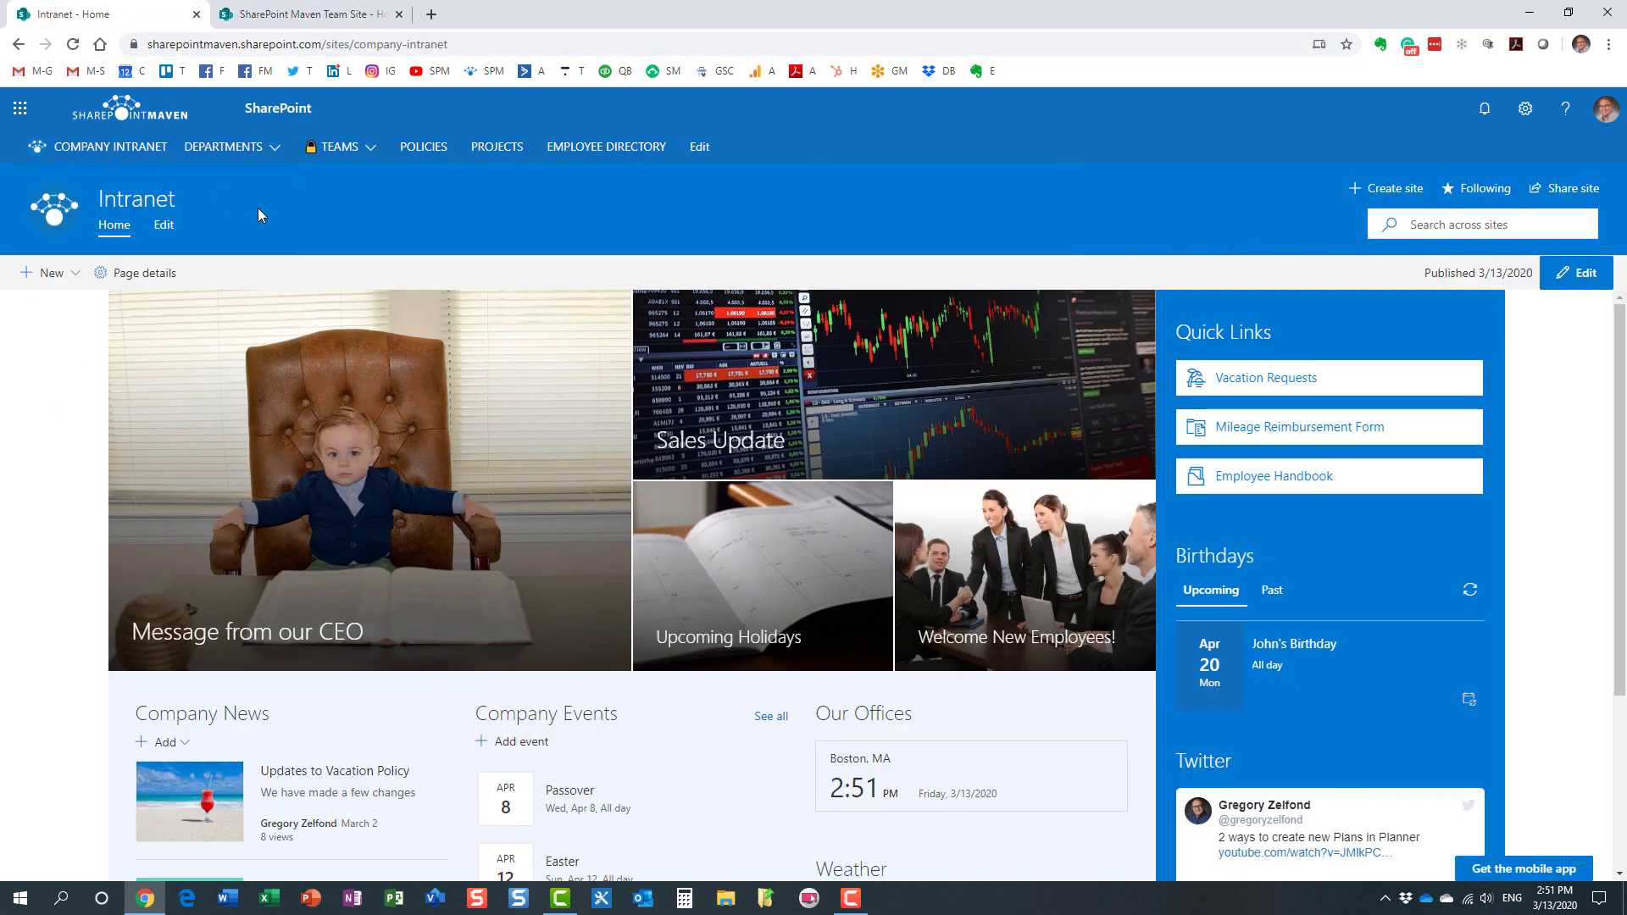
Open the list of active sites in the SharePoint admin center
{"action": "left_click", "coordinate": [17, 107]}
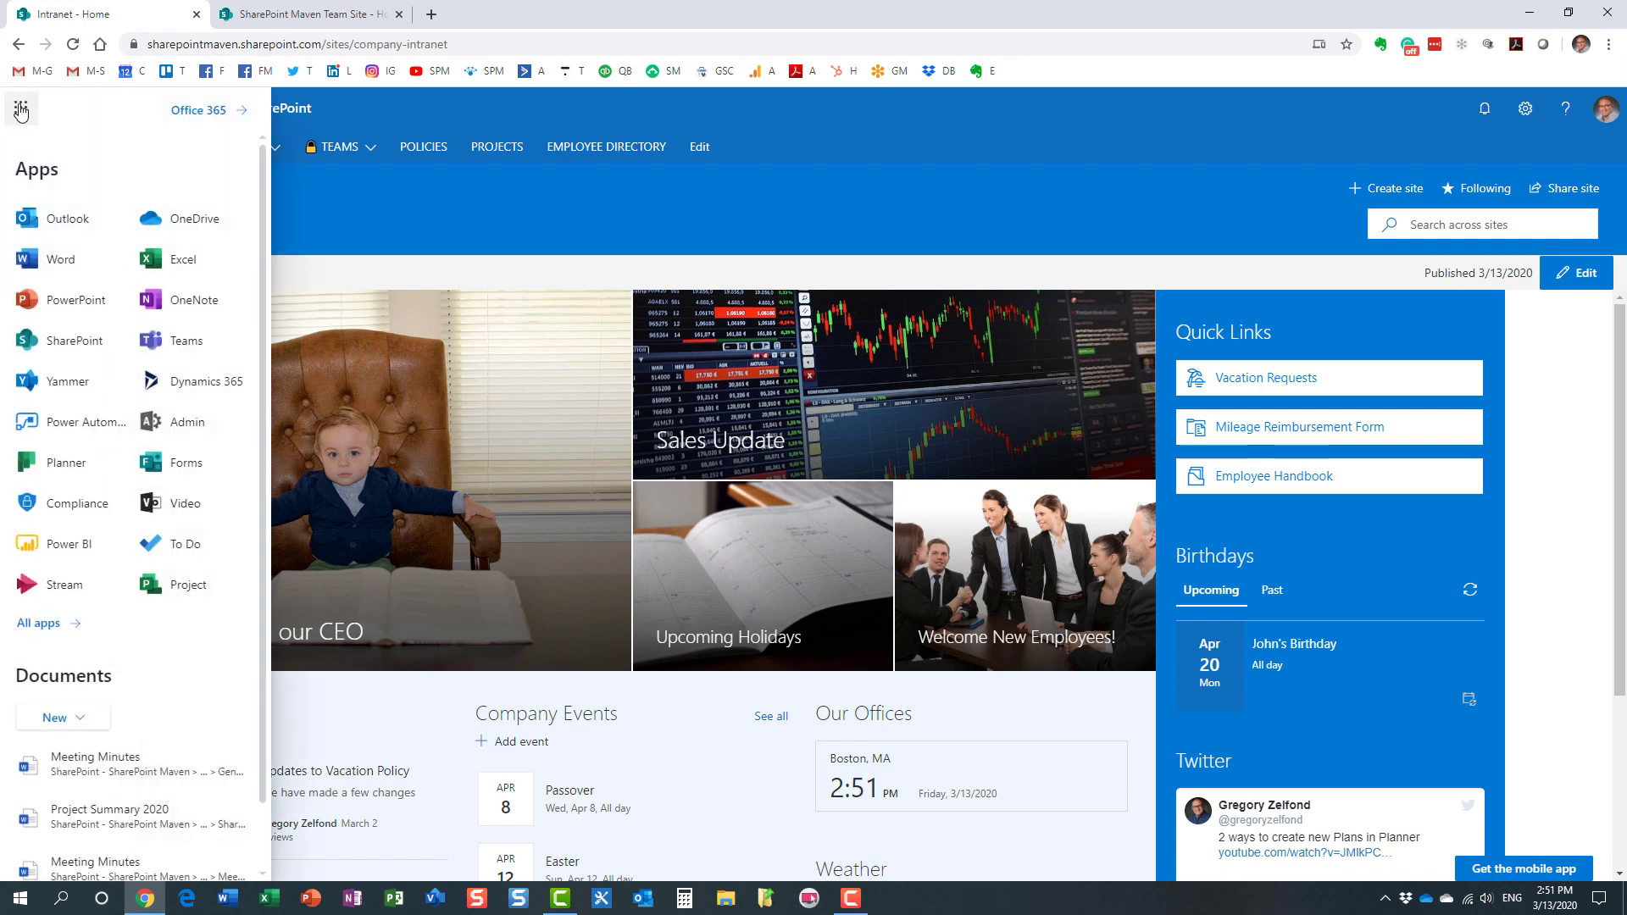
{"action": "left_click", "coordinate": [194, 423]}
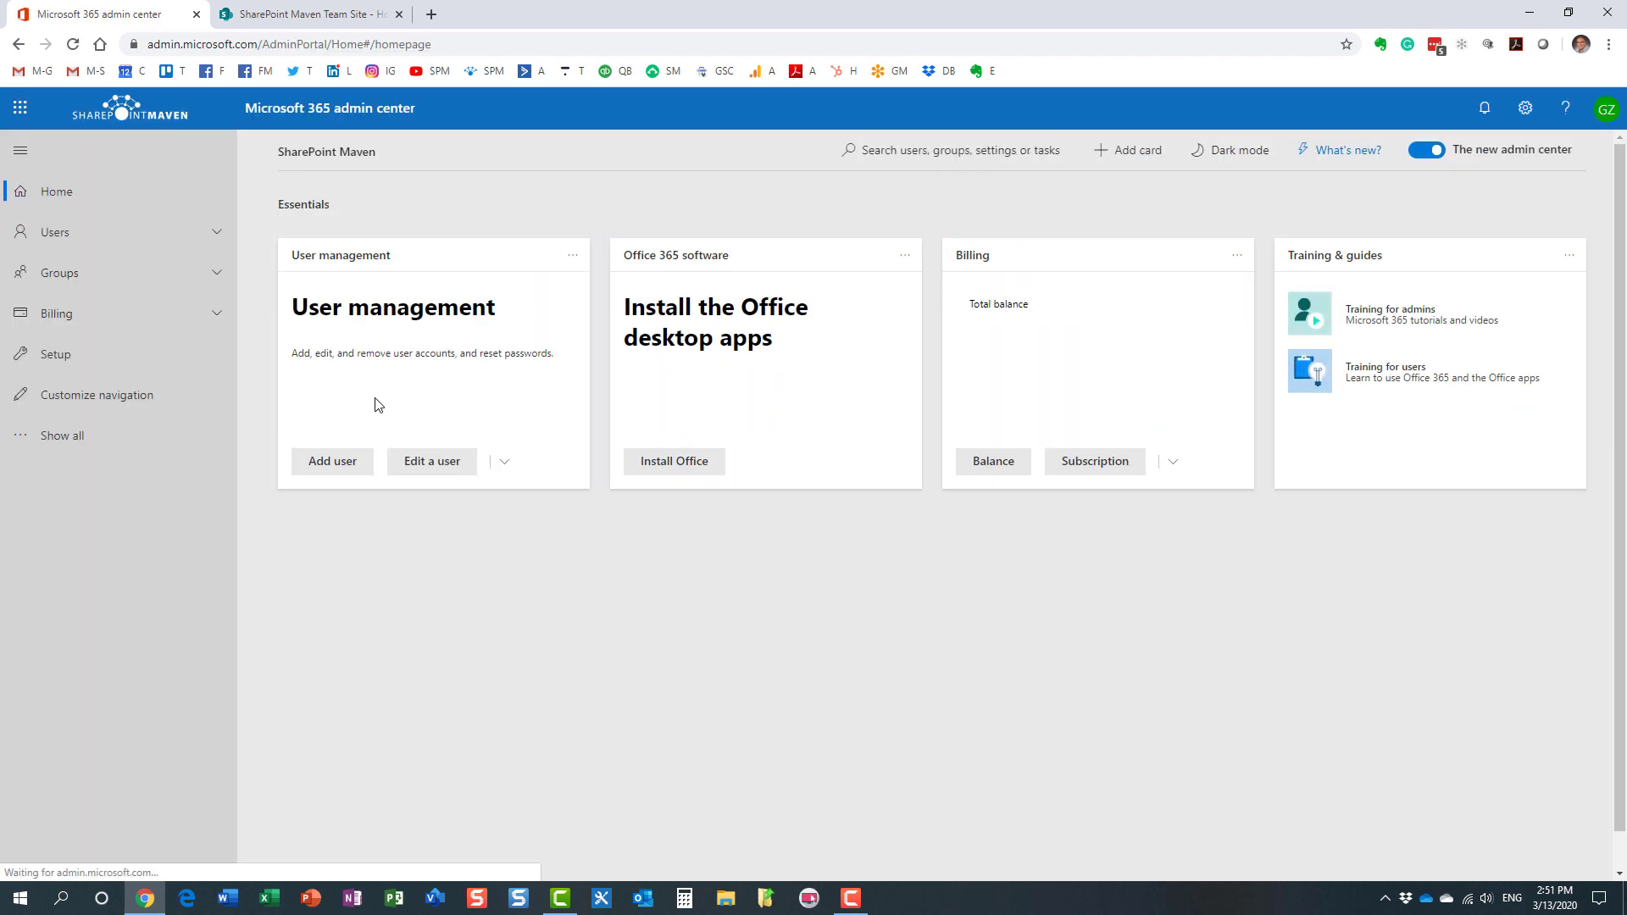
{"action": "left_click", "coordinate": [87, 442]}
{"action": "scroll", "coordinate": [182, 559], "scroll_direction": "down", "scroll_amount": 2}
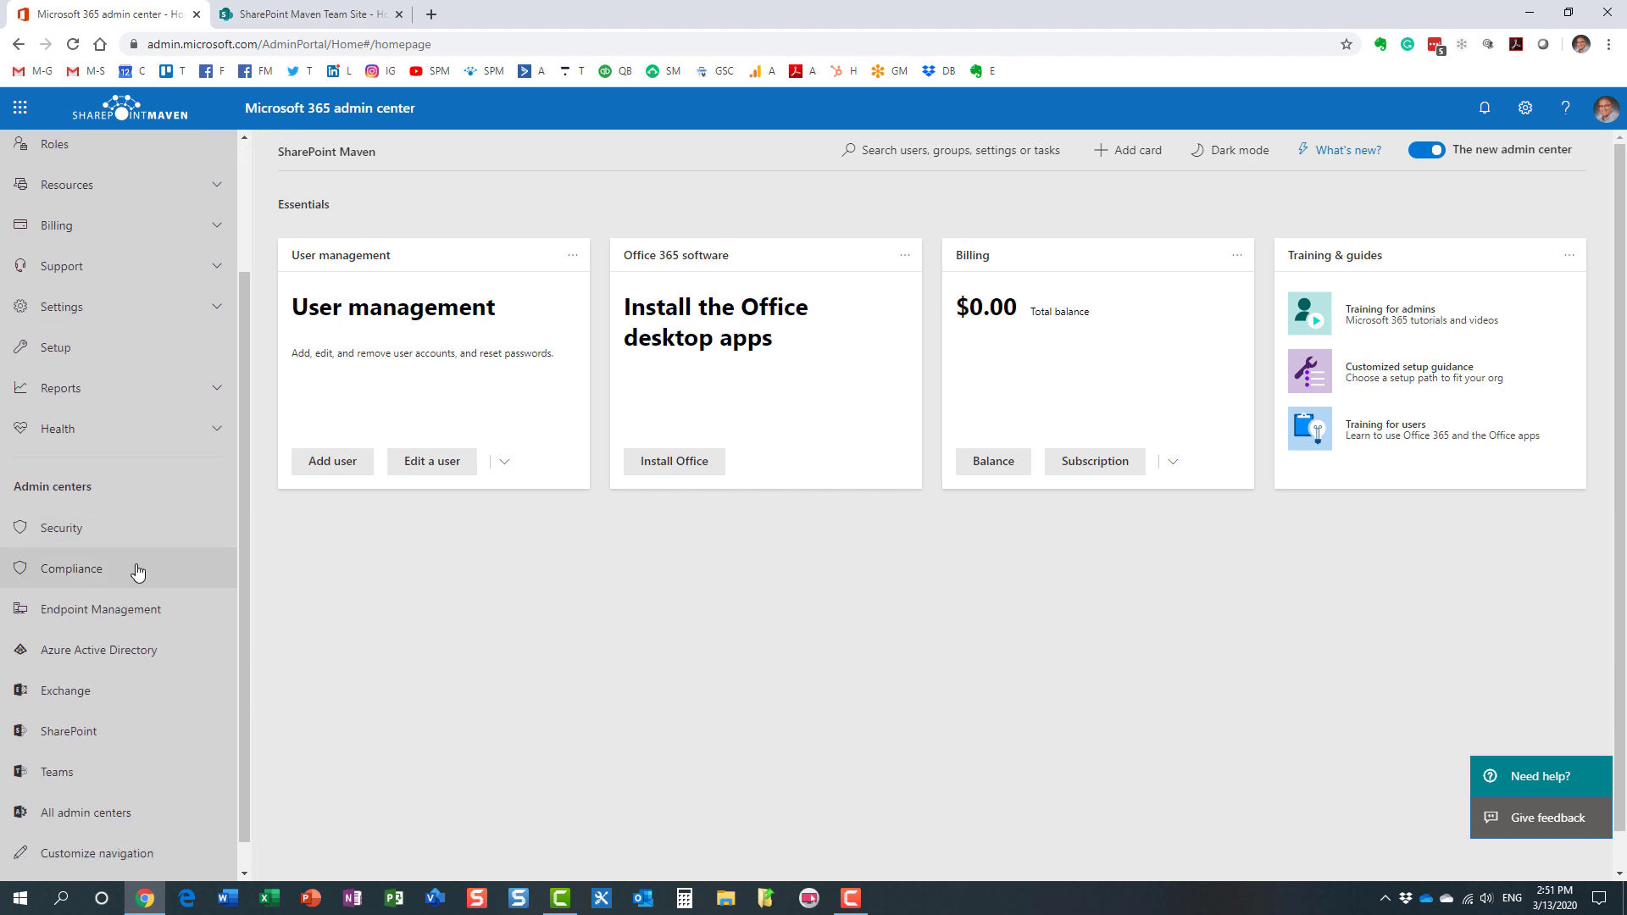
{"action": "left_click", "coordinate": [105, 730]}
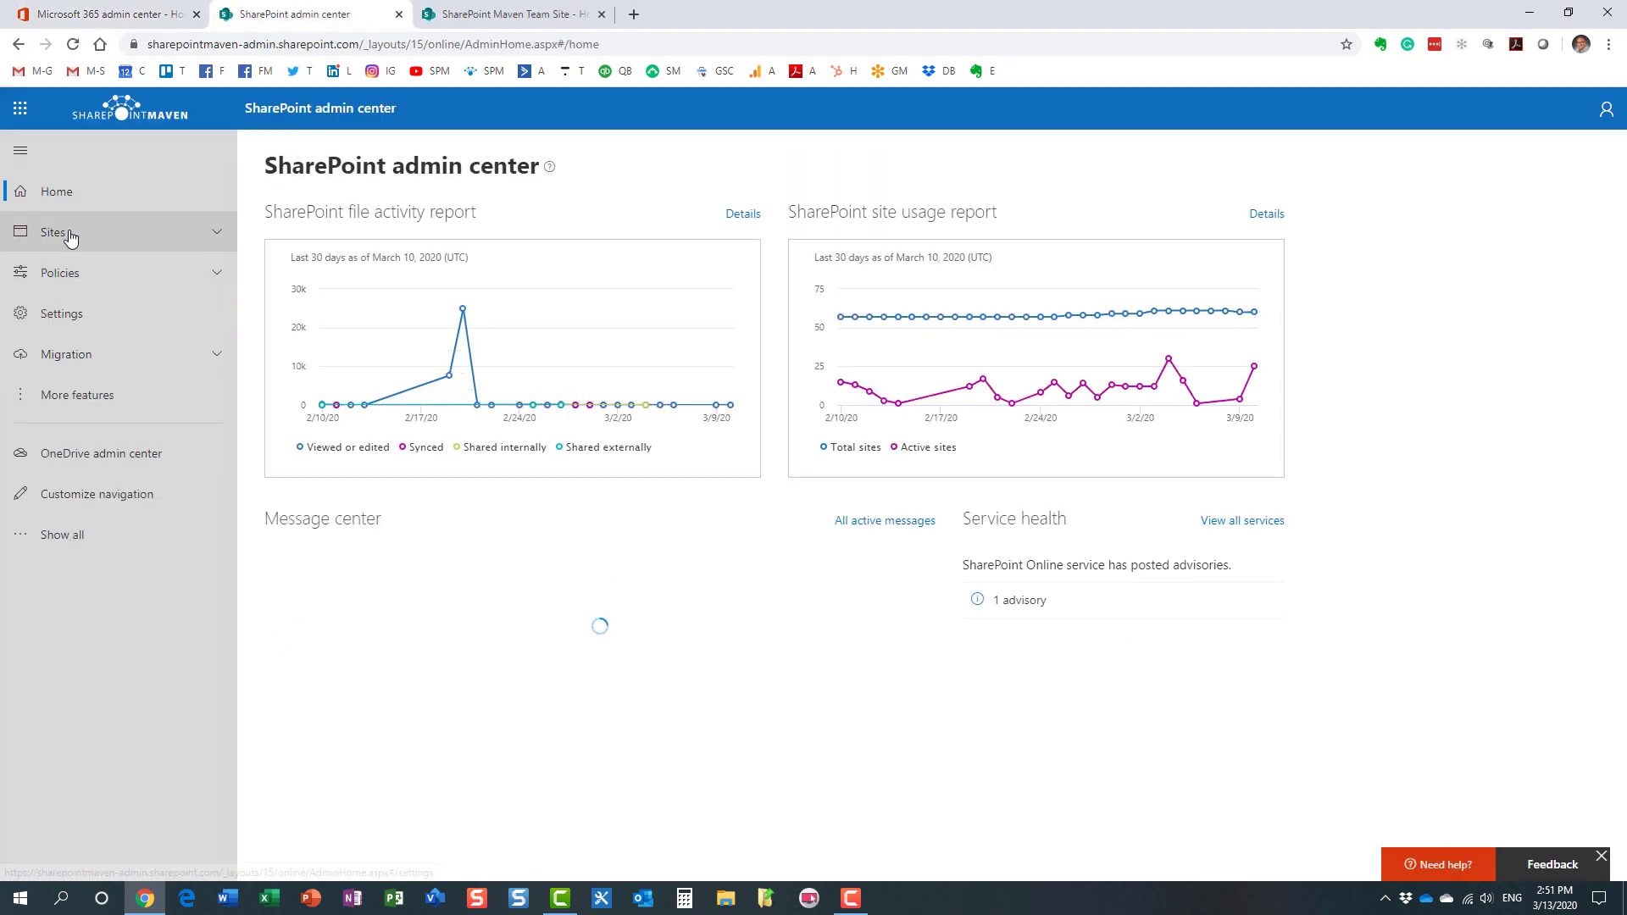
{"action": "left_click", "coordinate": [70, 237]}
{"action": "left_click", "coordinate": [87, 267]}
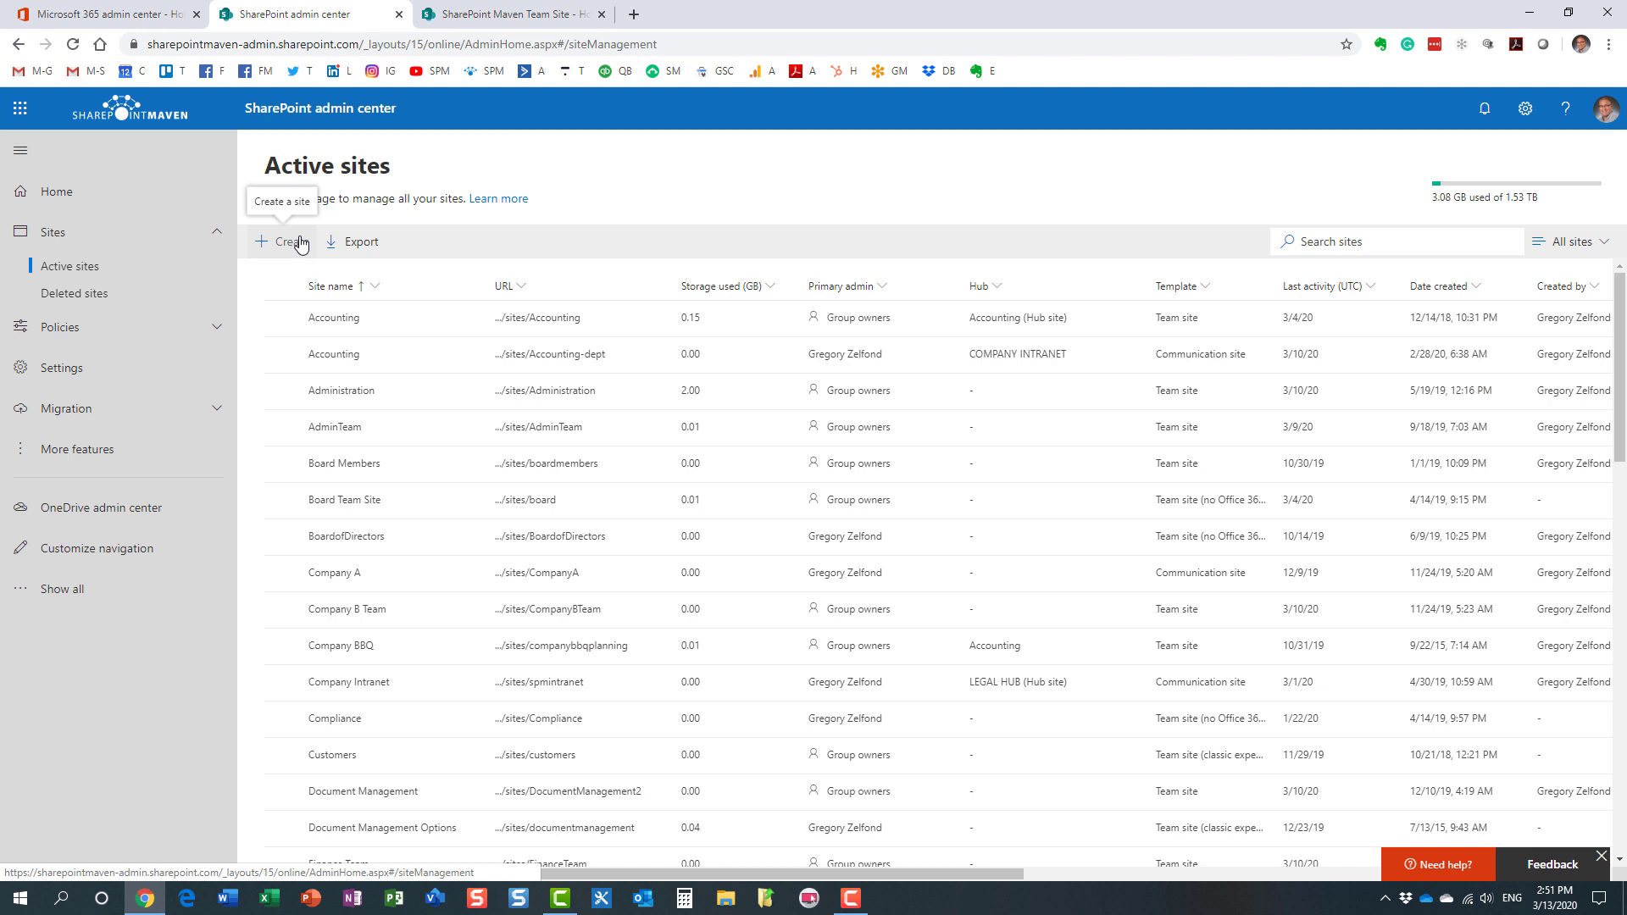
Examine the base address of the classic root site and return to the active sites list
{"action": "left_click", "coordinate": [536, 16]}
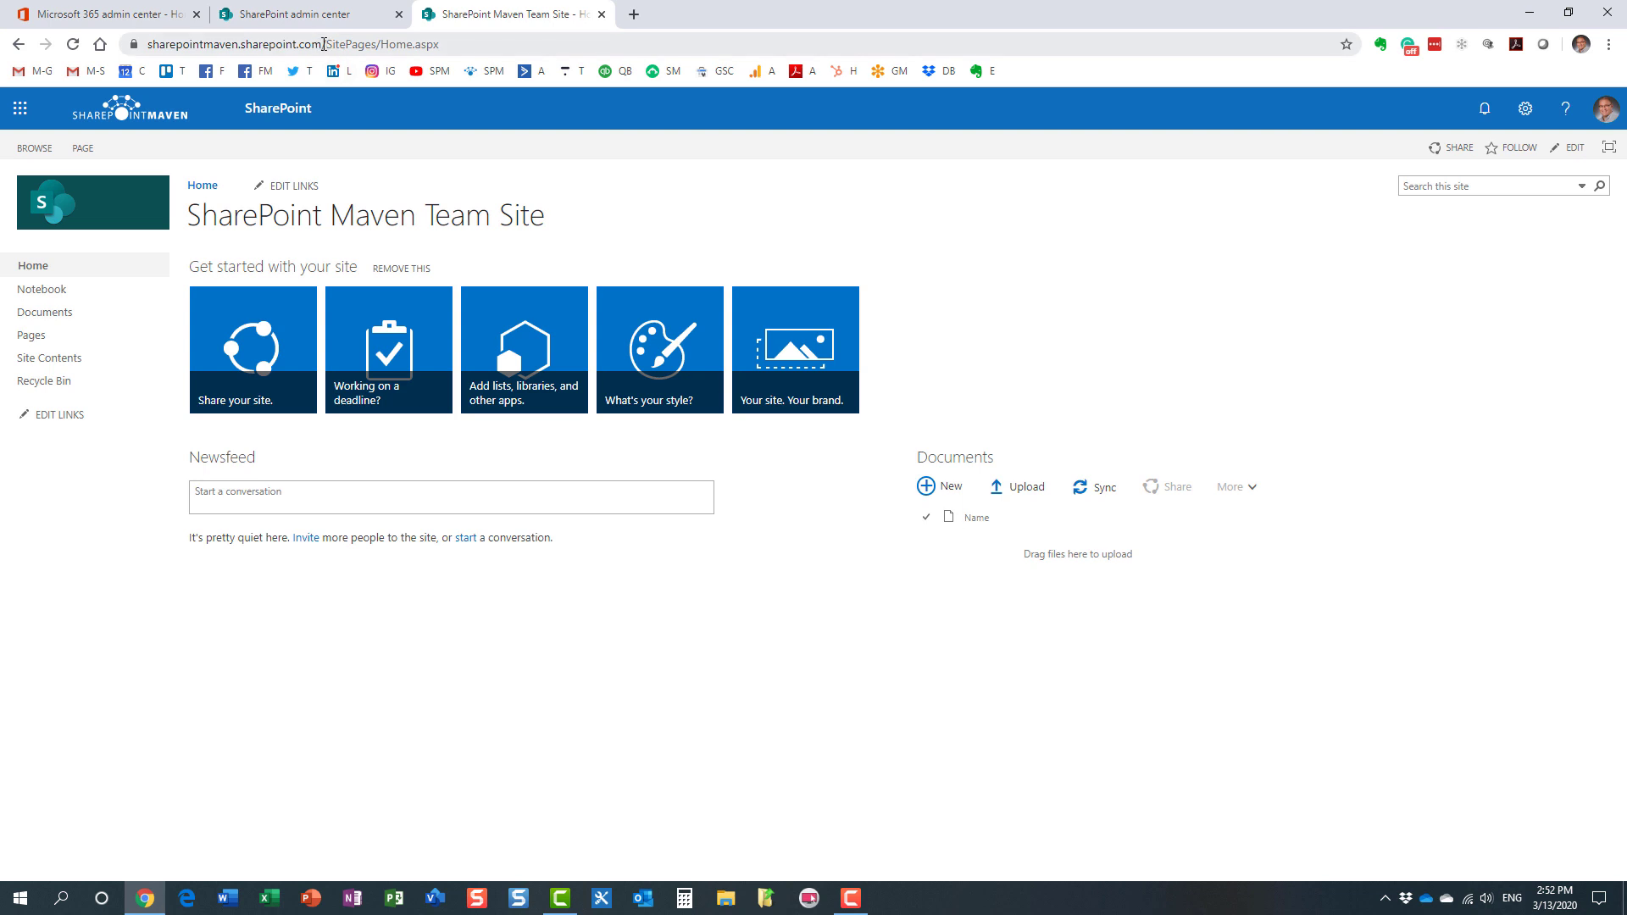
{"action": "left_click_drag", "start_coordinate": [147, 44], "coordinate": [360, 44]}
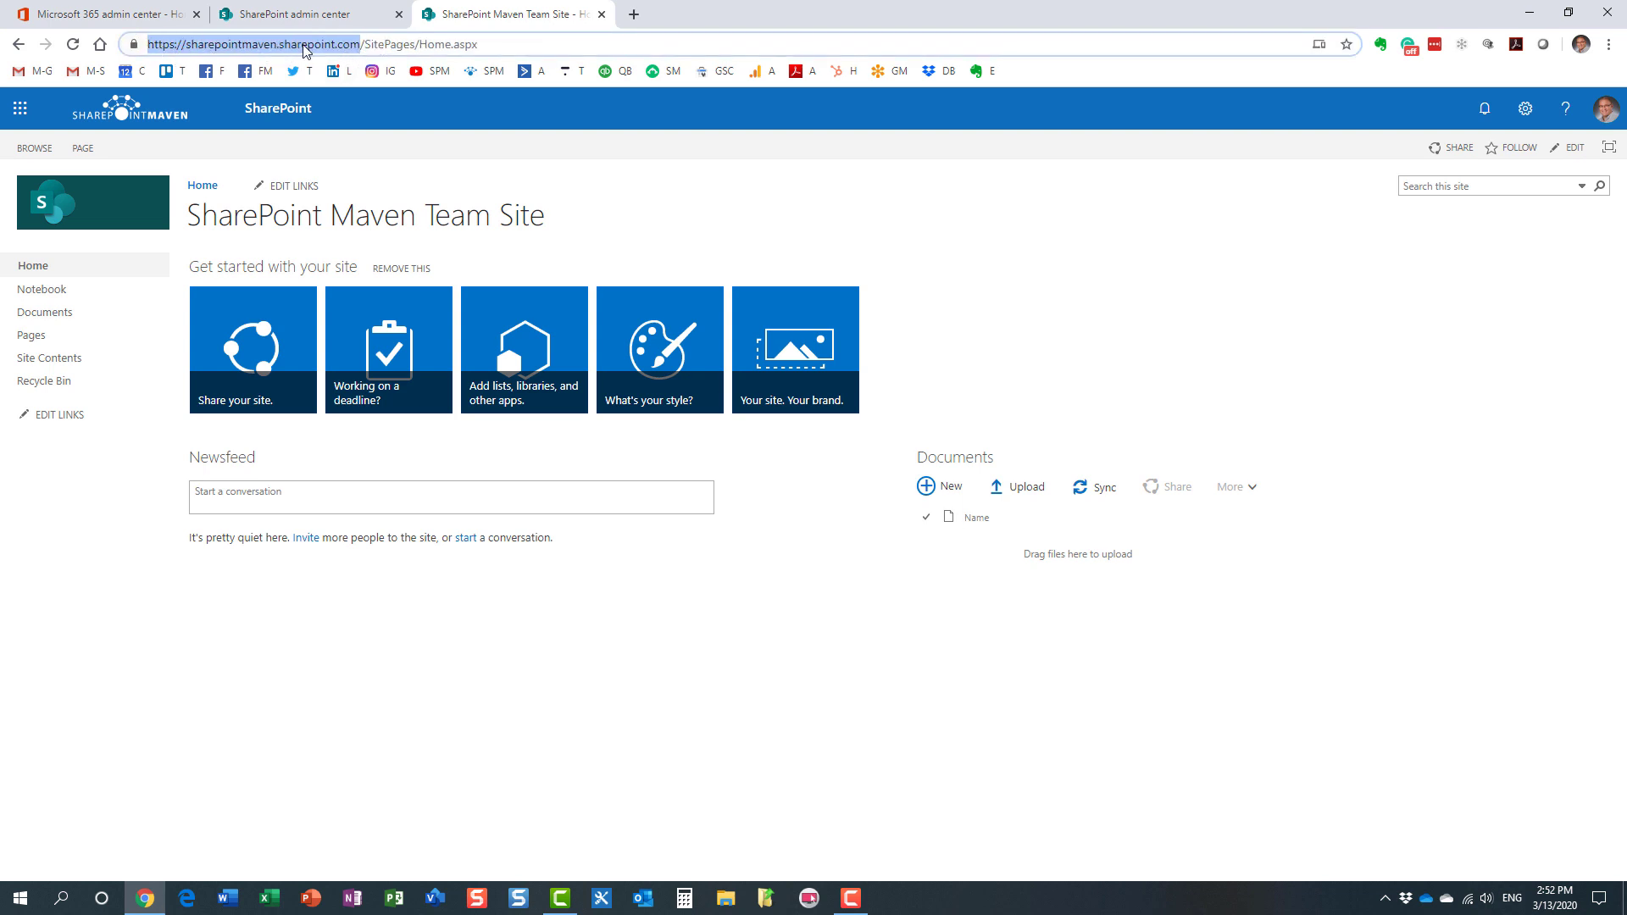
{"action": "left_click", "coordinate": [295, 14]}
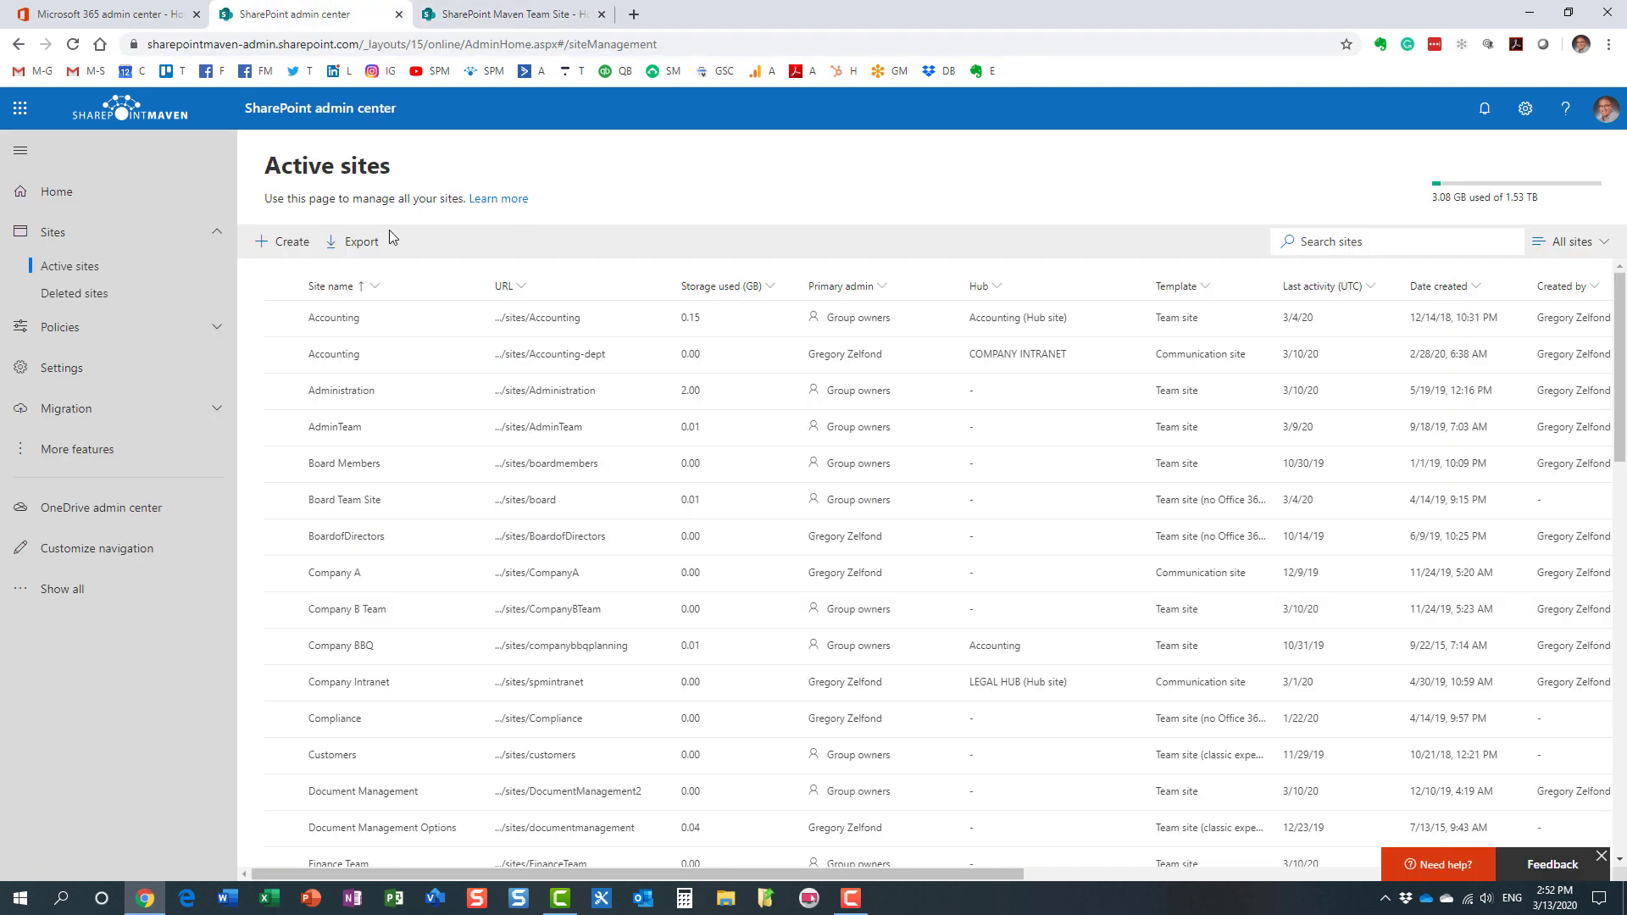
Start creating a site, review the team site template under Other options, and go back to the site type choice
{"action": "left_click", "coordinate": [287, 242]}
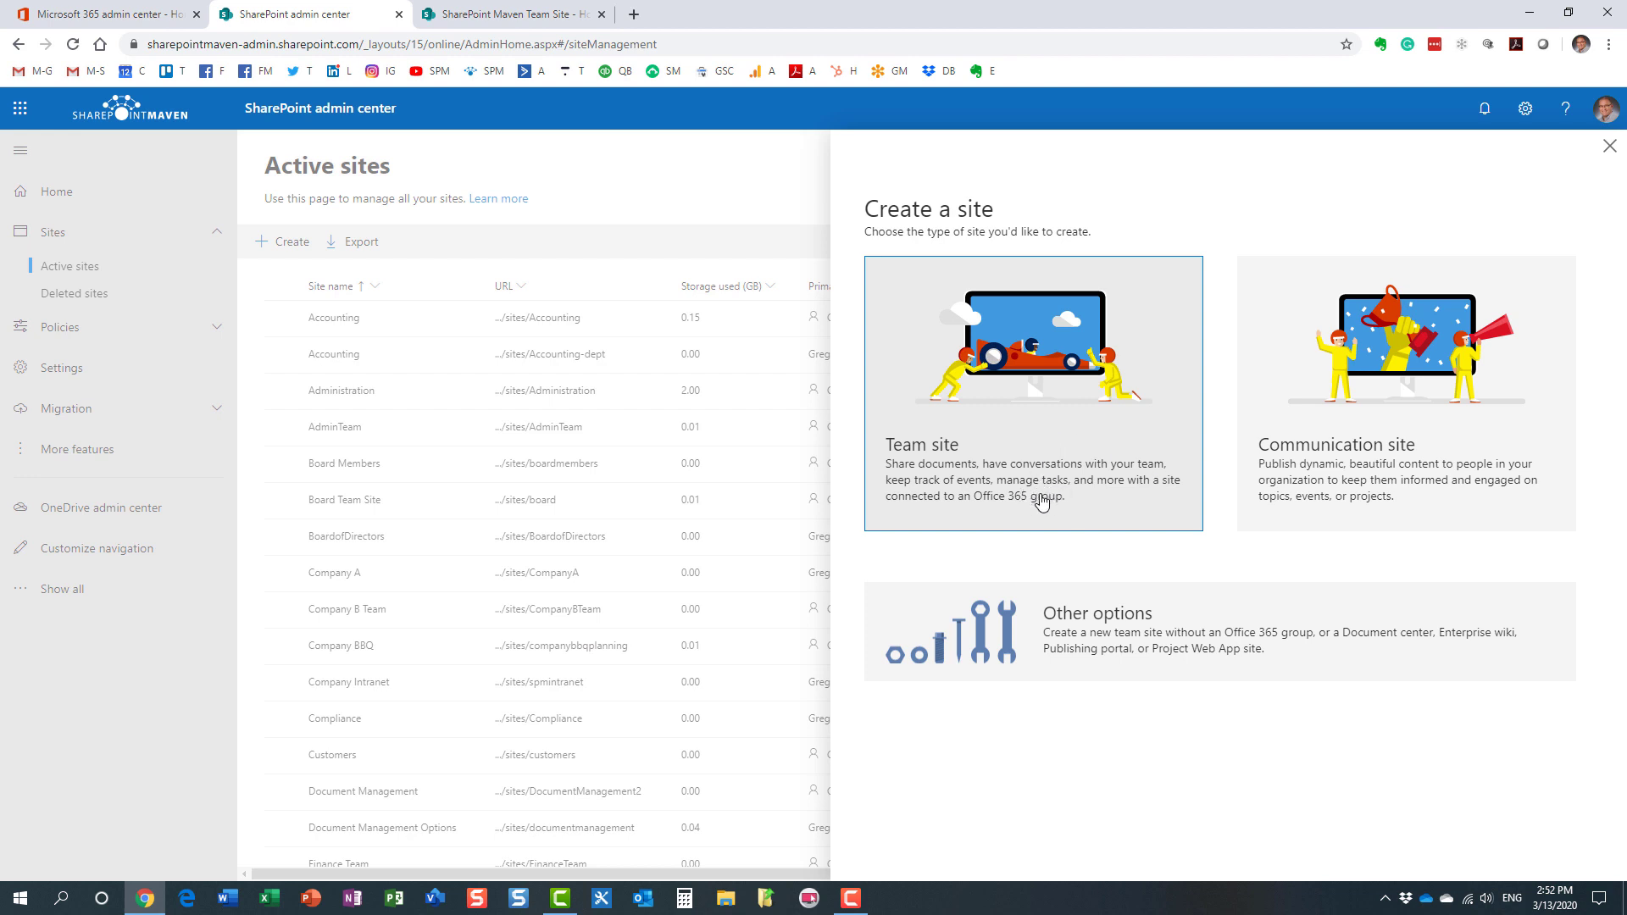
{"action": "left_click", "coordinate": [1123, 628]}
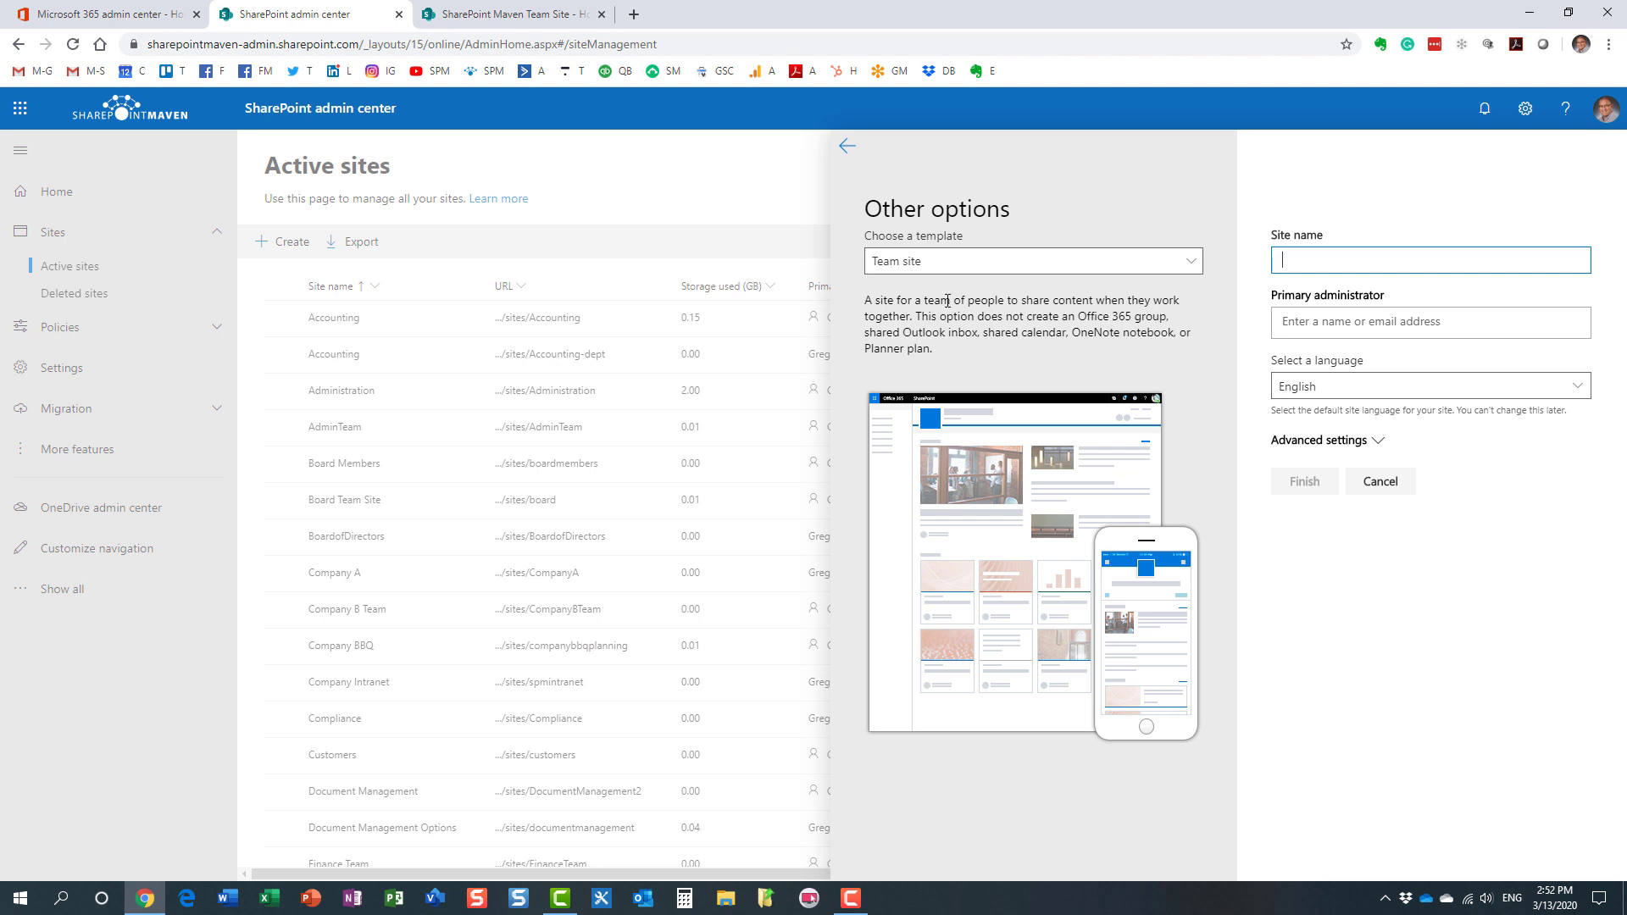
{"action": "left_click", "coordinate": [848, 151]}
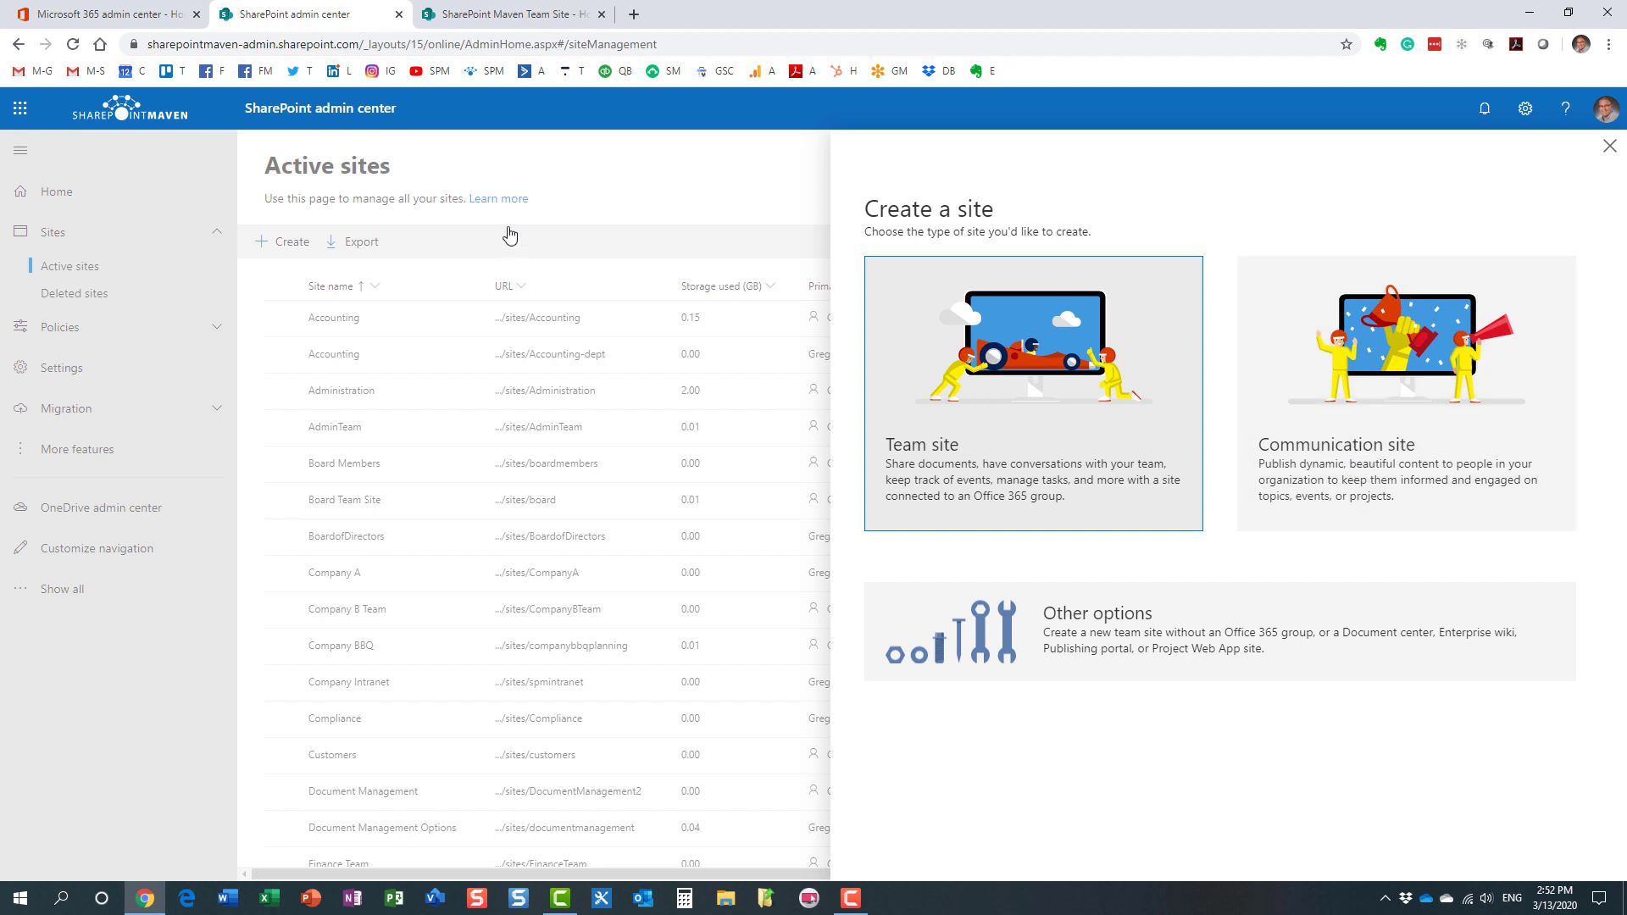
{"action": "left_click", "coordinate": [513, 19]}
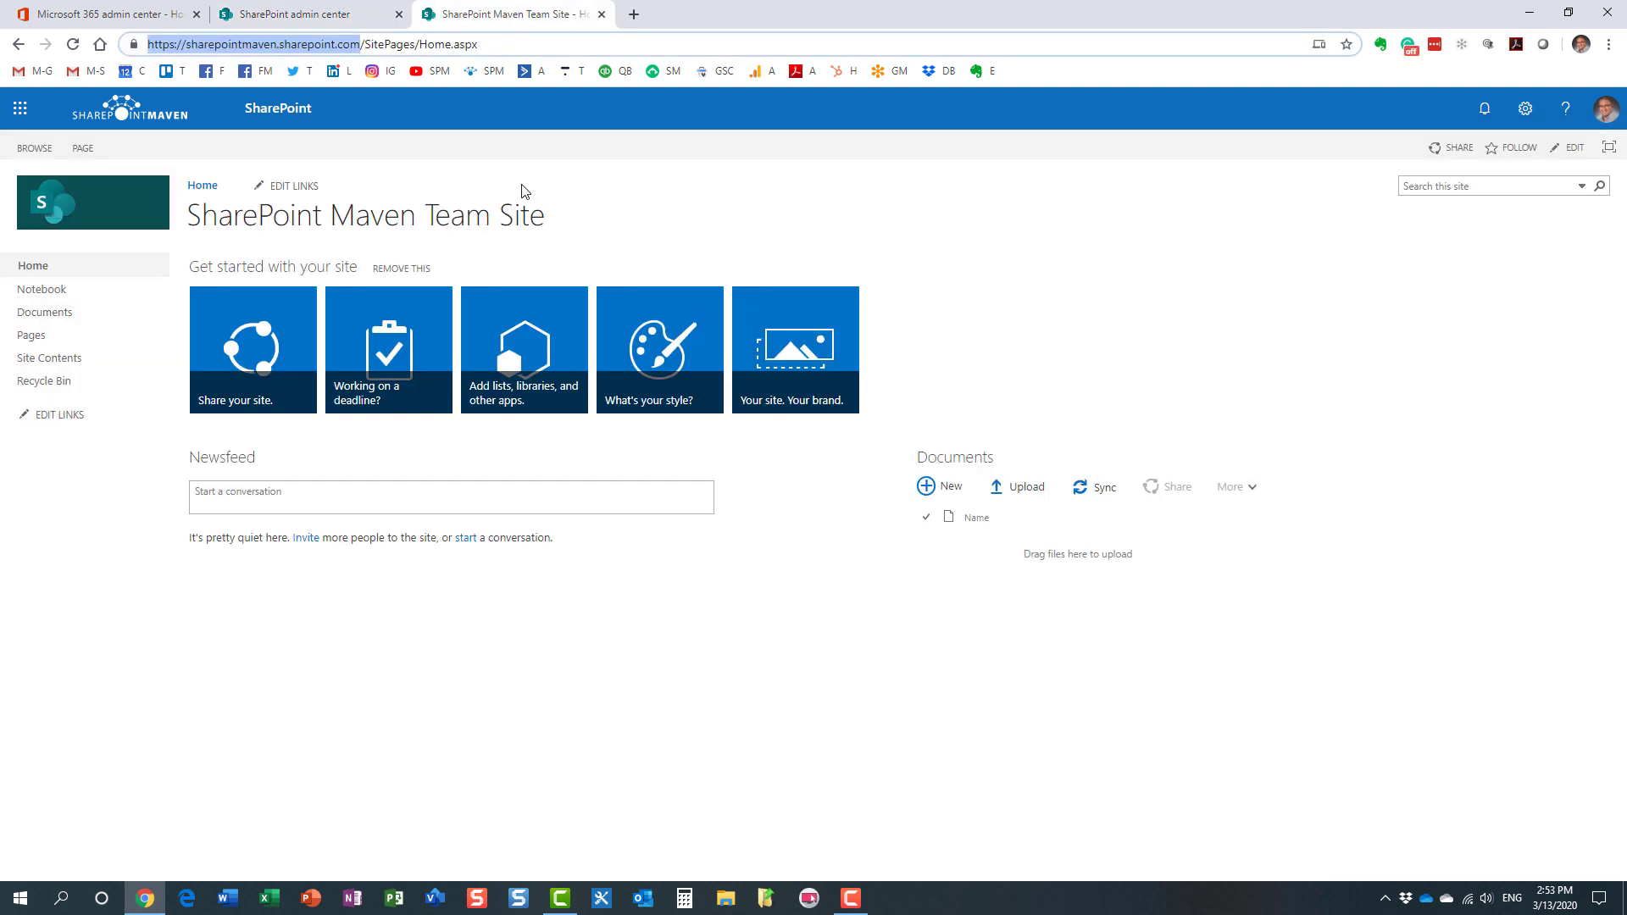
{"action": "left_click", "coordinate": [352, 17]}
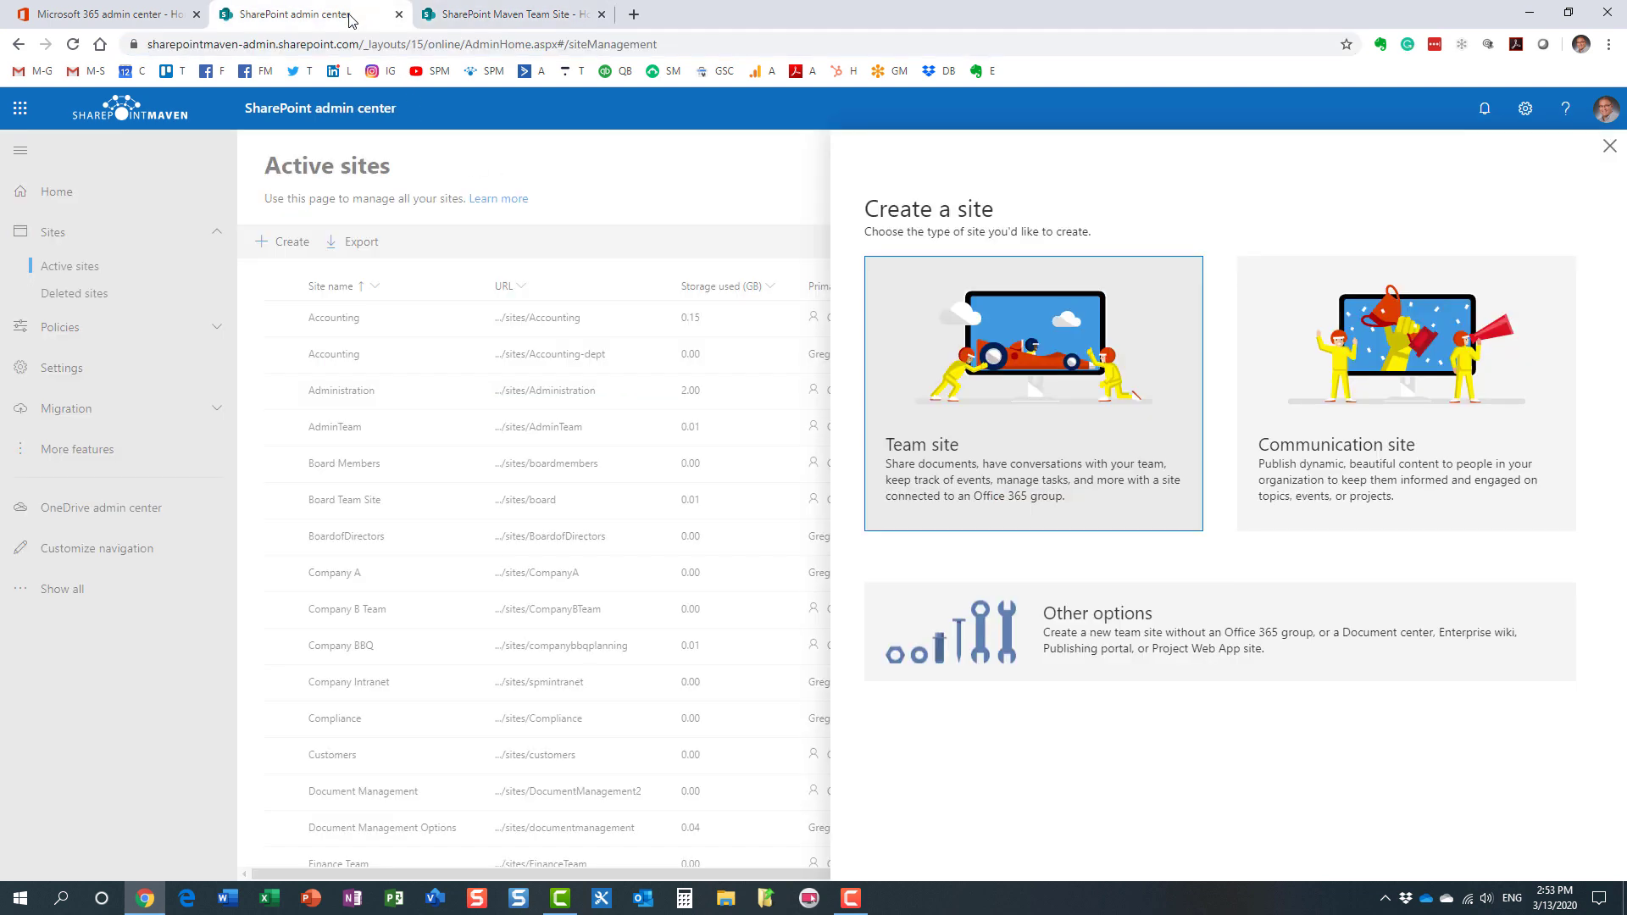
Choose the communication site type with the Topic design and name the site NewMainSite
{"action": "left_click", "coordinate": [1414, 419]}
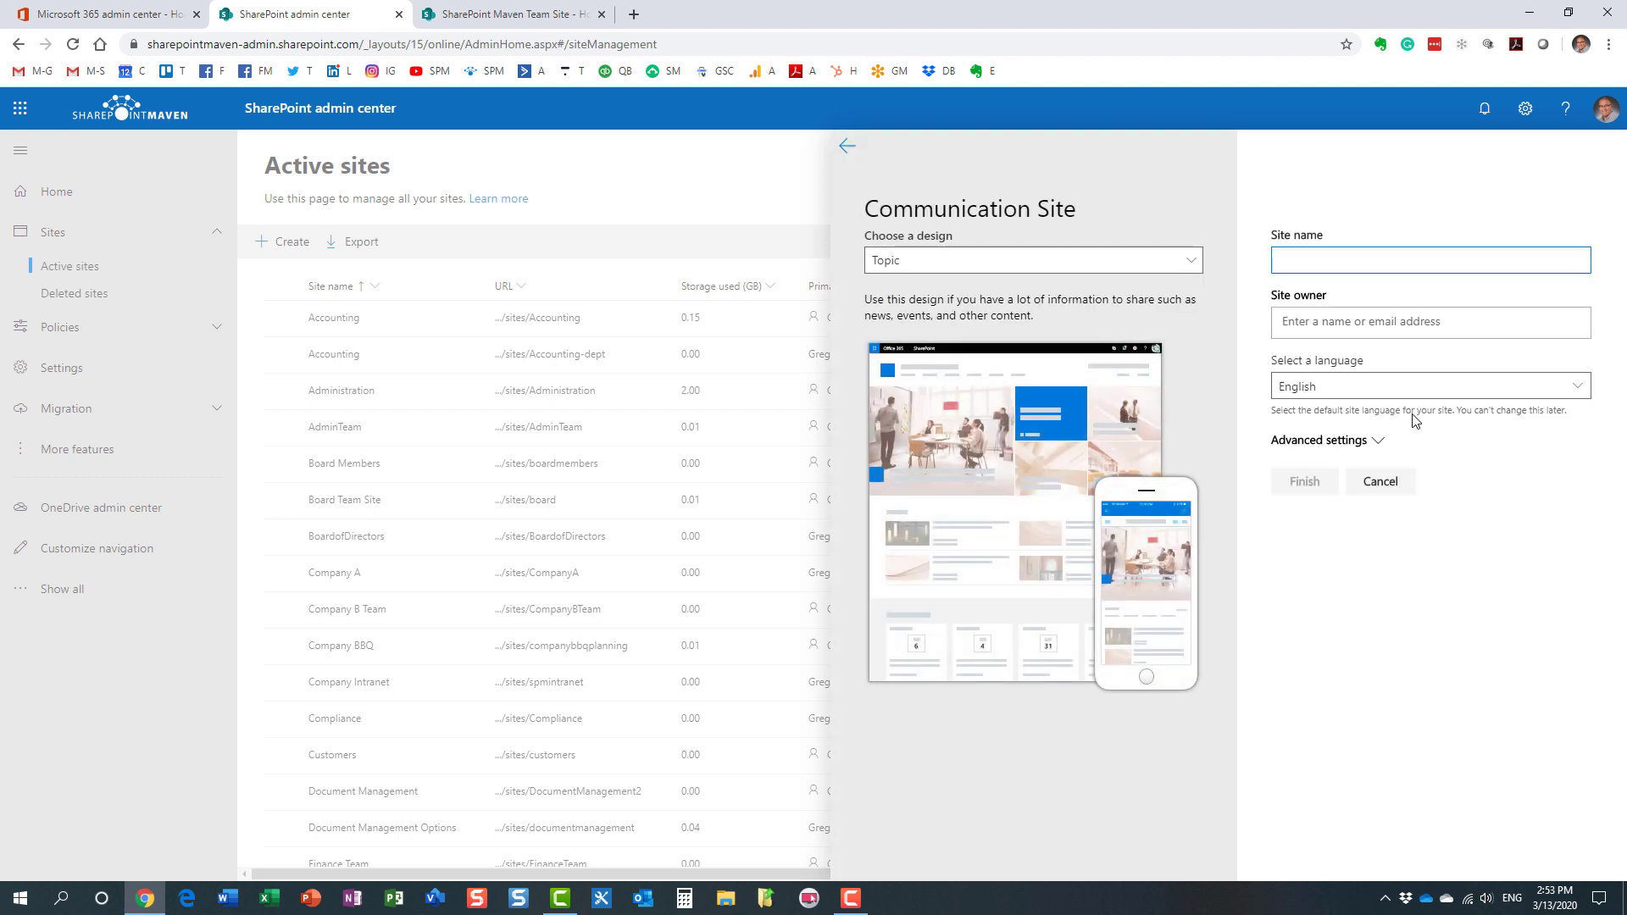
{"action": "type", "text": "New"}
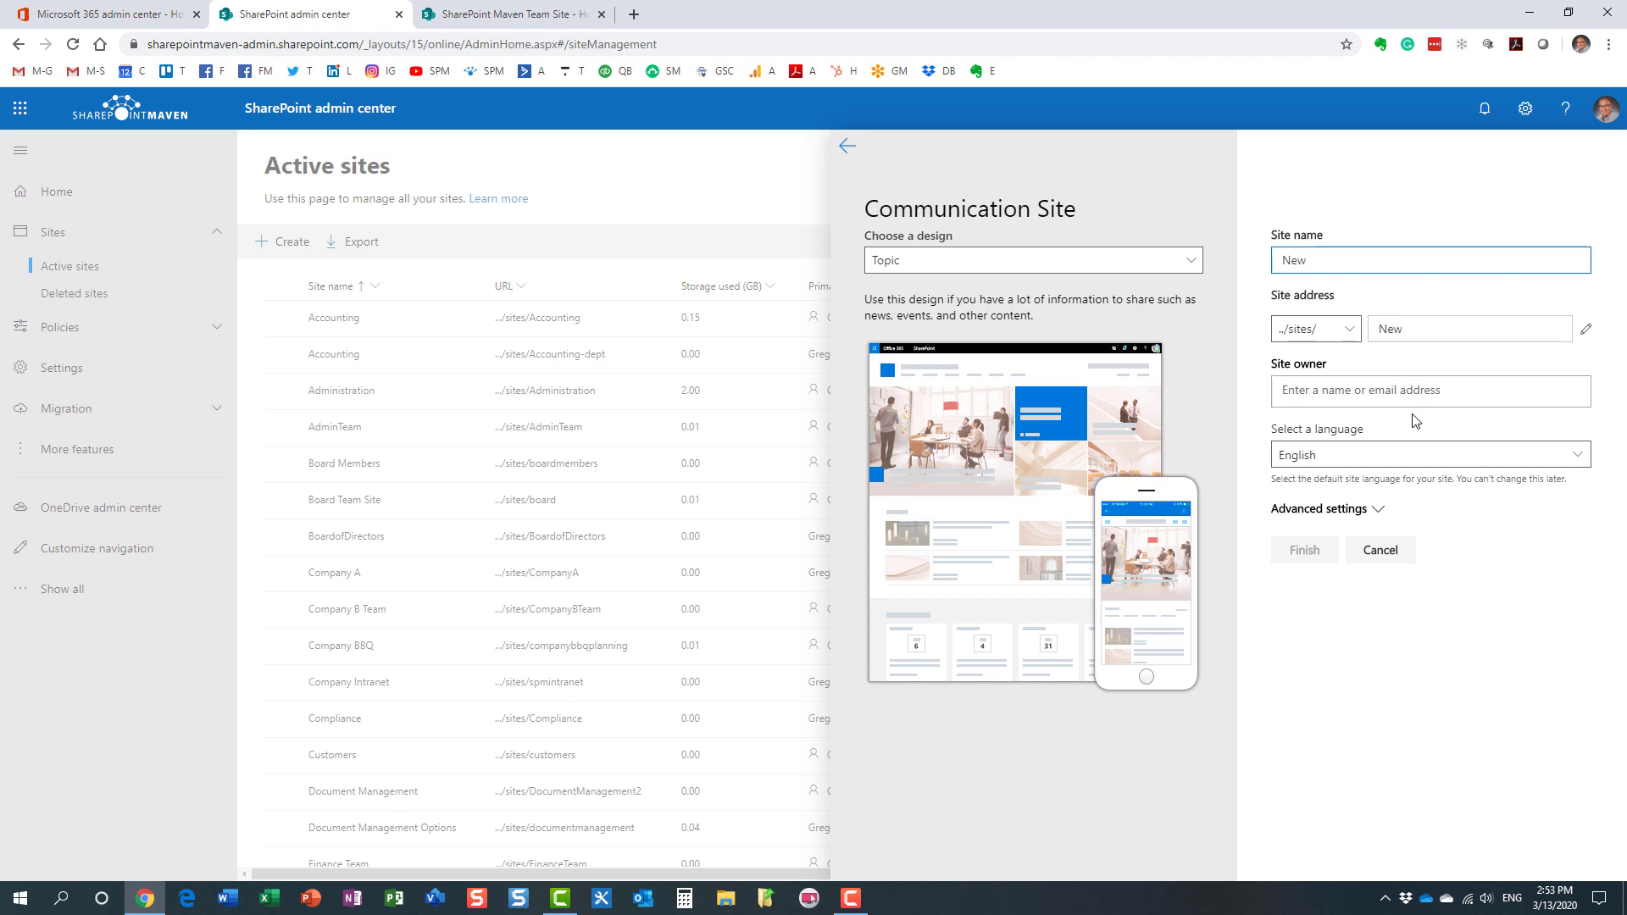
{"action": "type", "text": "Main"}
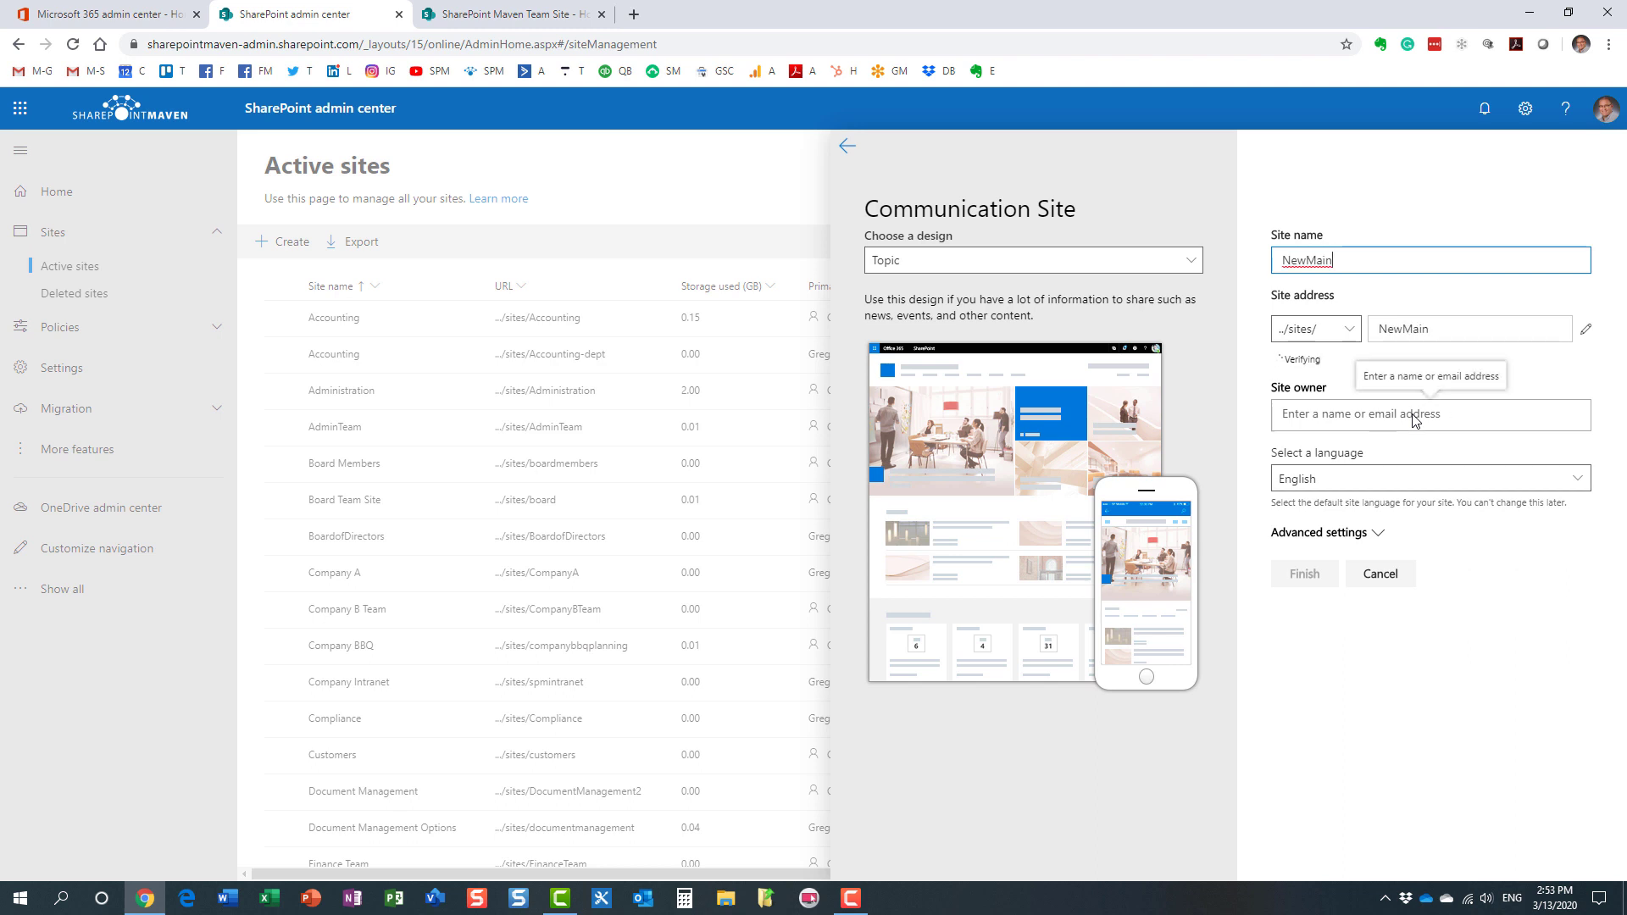
{"action": "type", "text": "Site"}
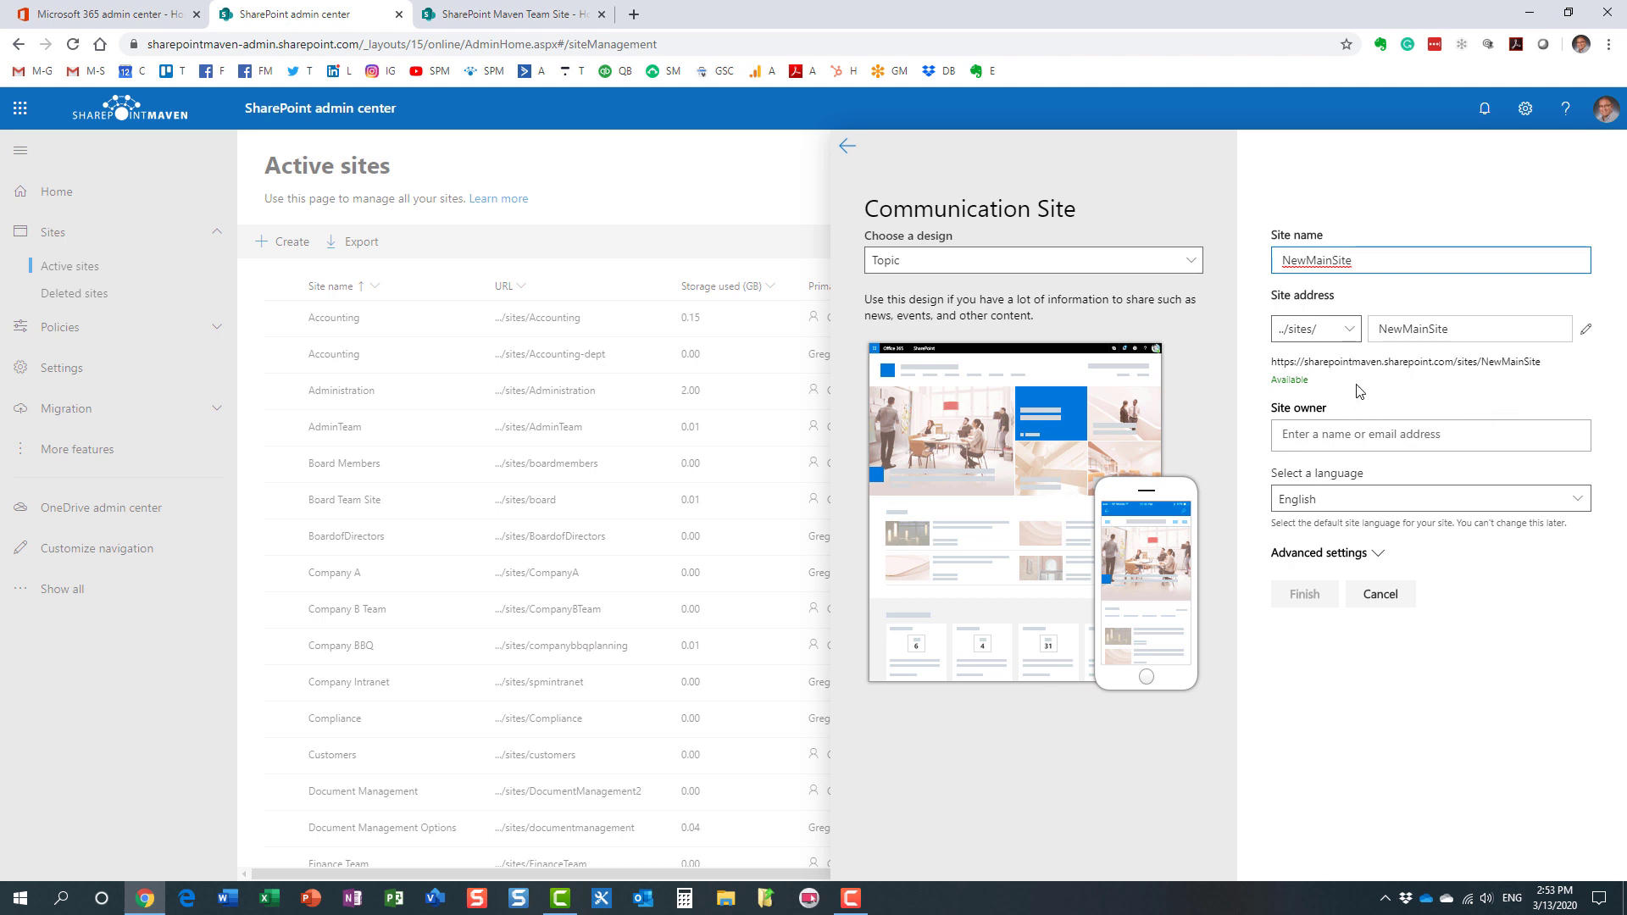
Assign the administrator's own account as site owner of the new communication site
{"action": "left_click", "coordinate": [1303, 433]}
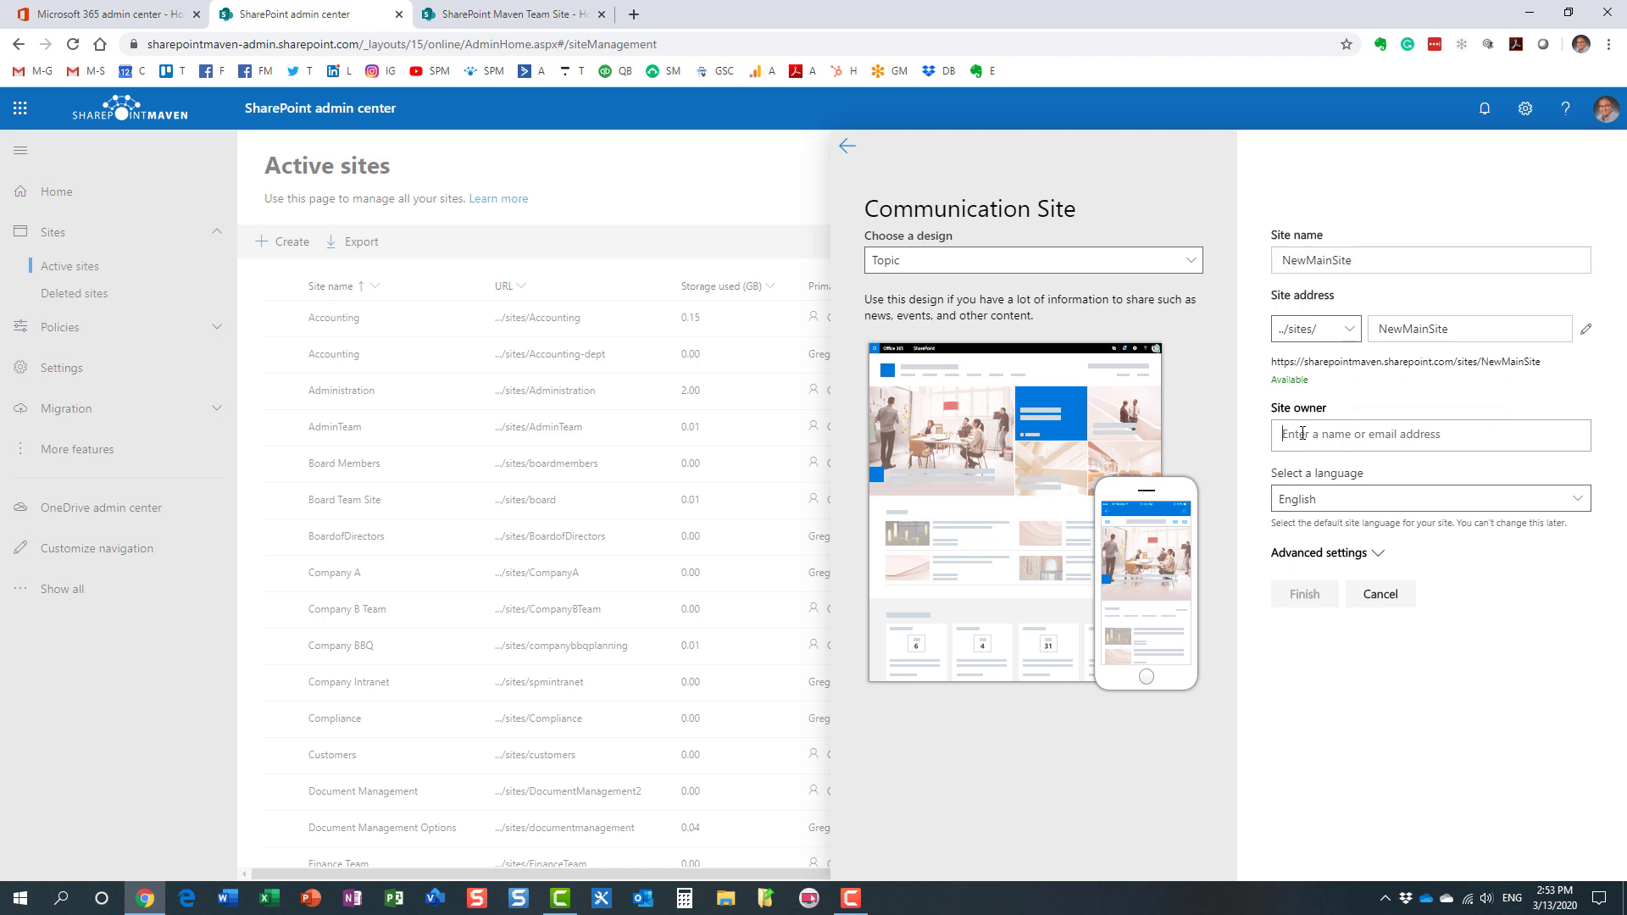
{"action": "type", "text": "greg"}
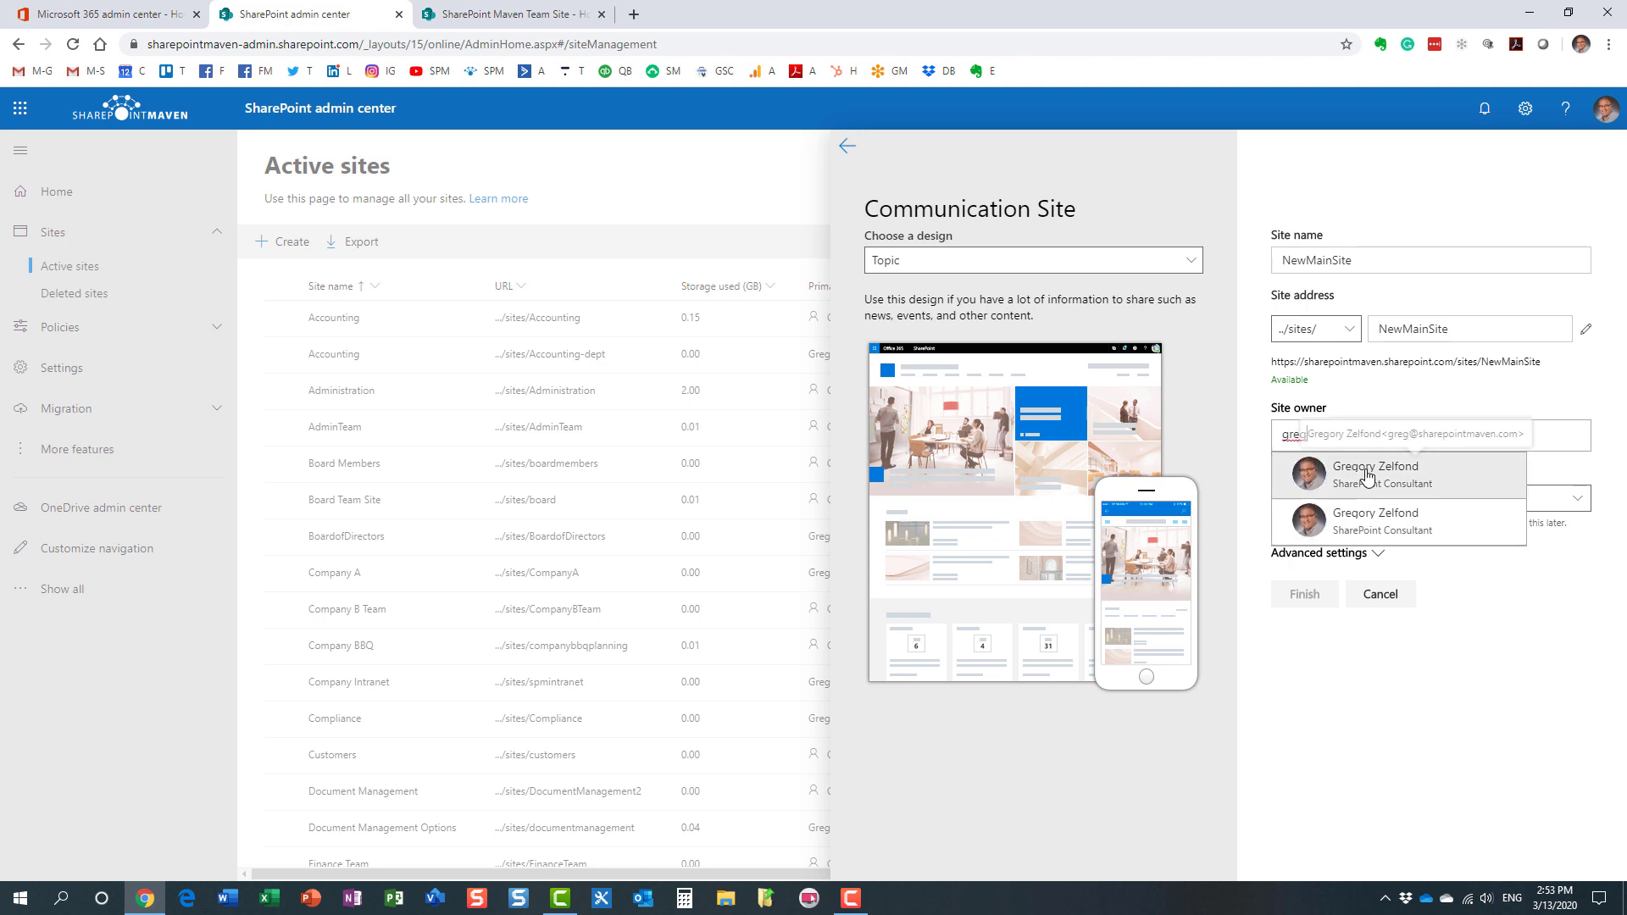
{"action": "left_click", "coordinate": [1368, 477]}
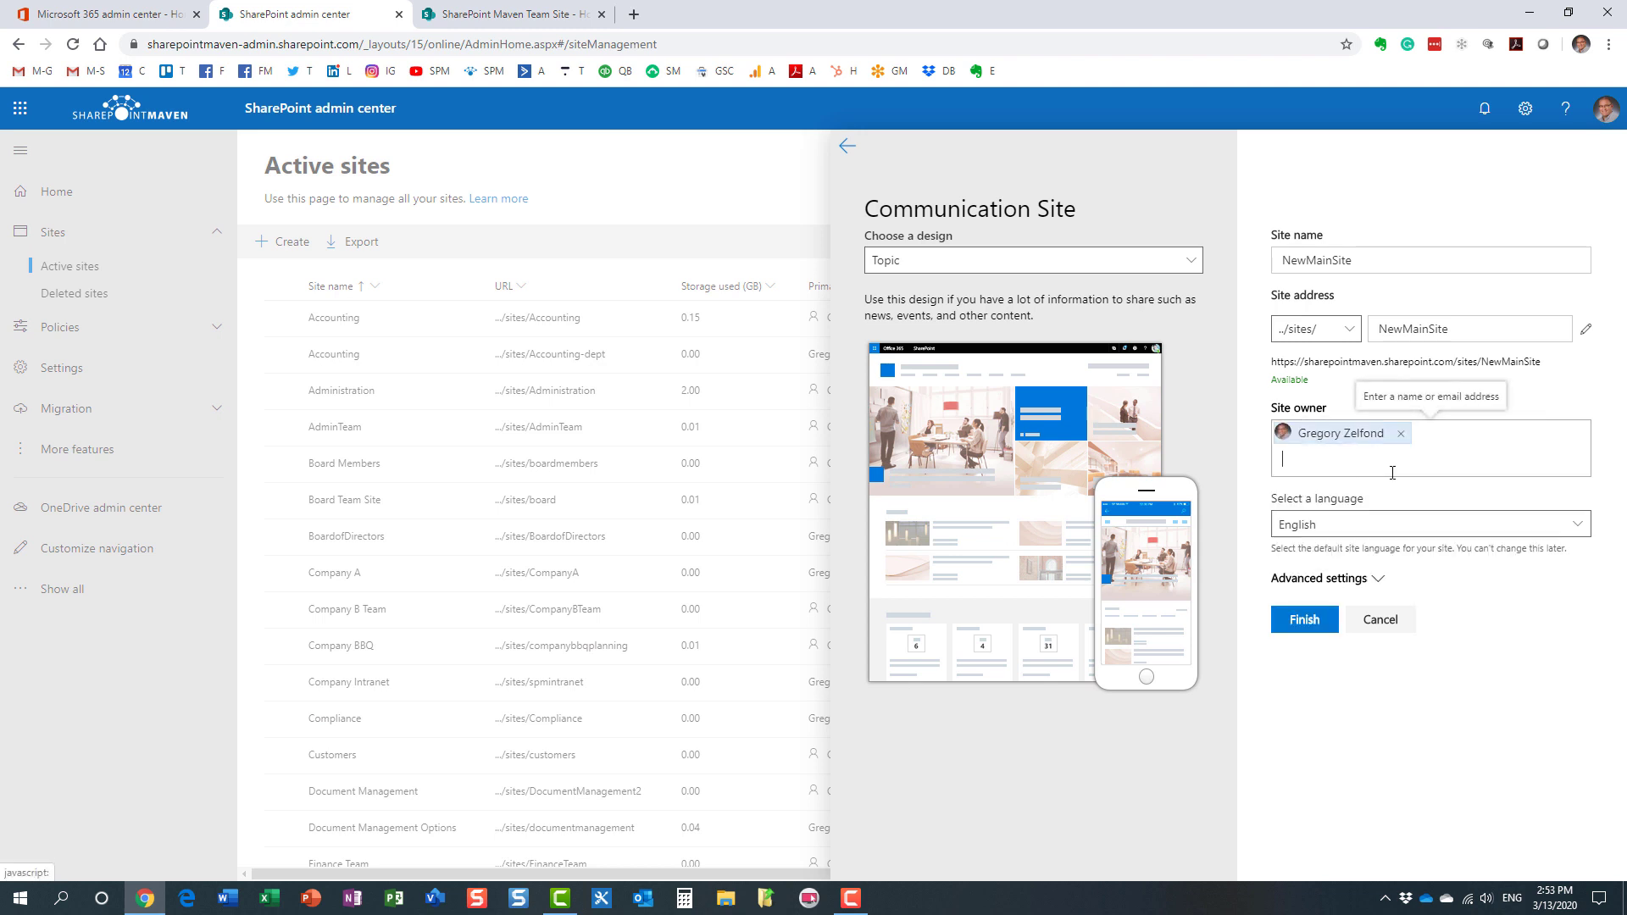
Finish creating the communication site and open NewMainSite from the active sites list
{"action": "left_click", "coordinate": [1306, 621]}
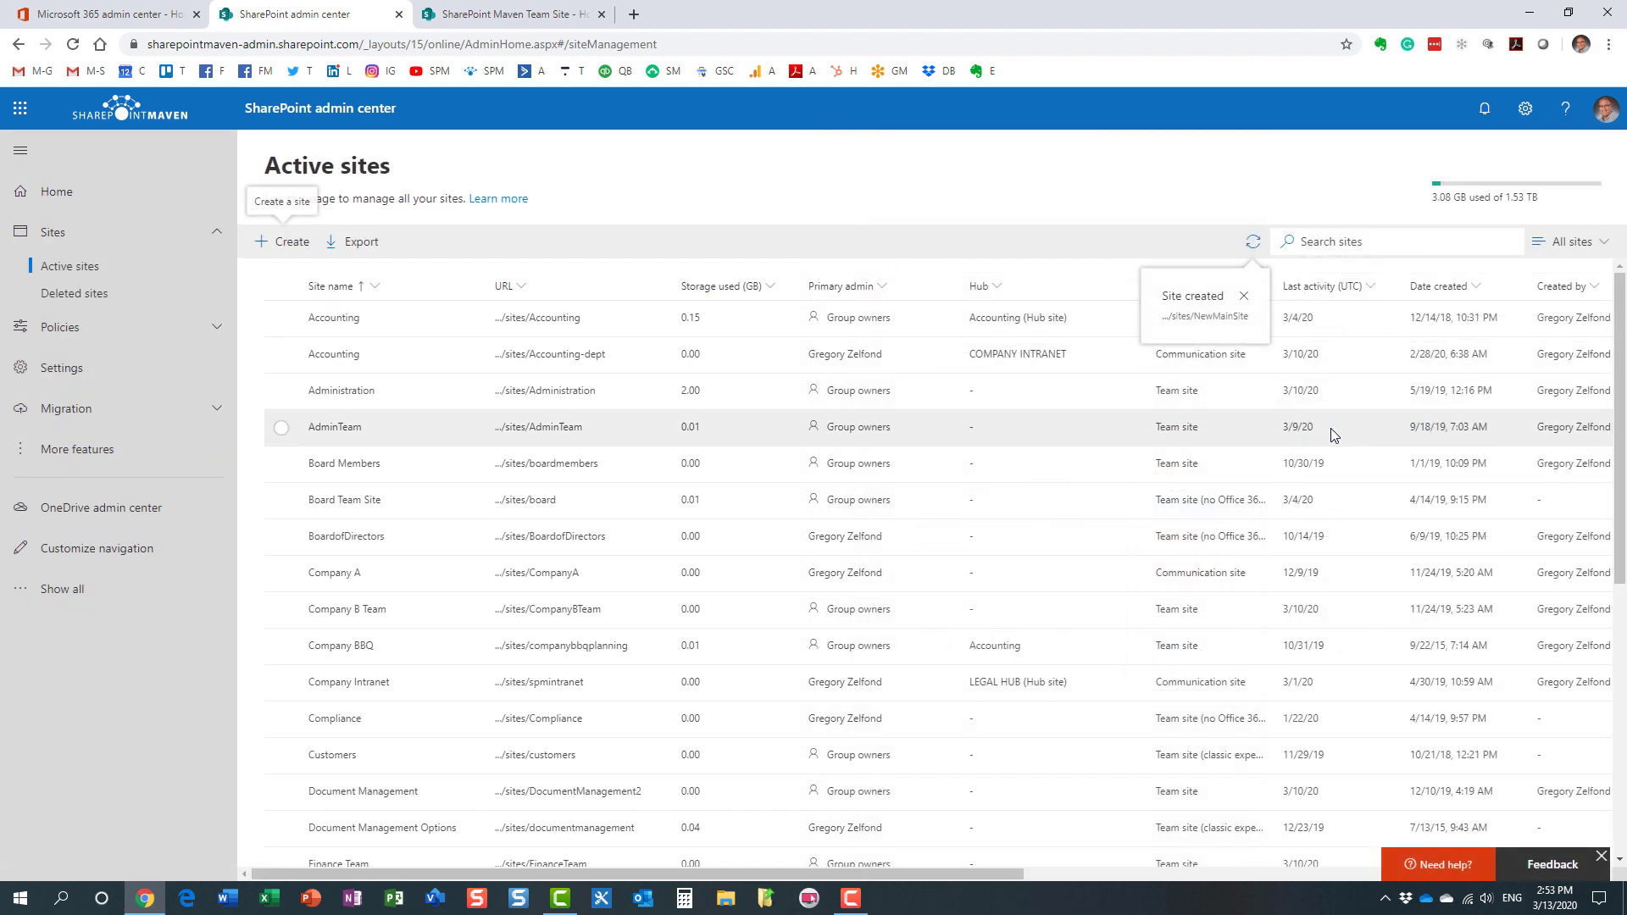
{"action": "left_click", "coordinate": [1244, 295]}
{"action": "scroll", "coordinate": [562, 656], "scroll_direction": "down", "scroll_amount": 9}
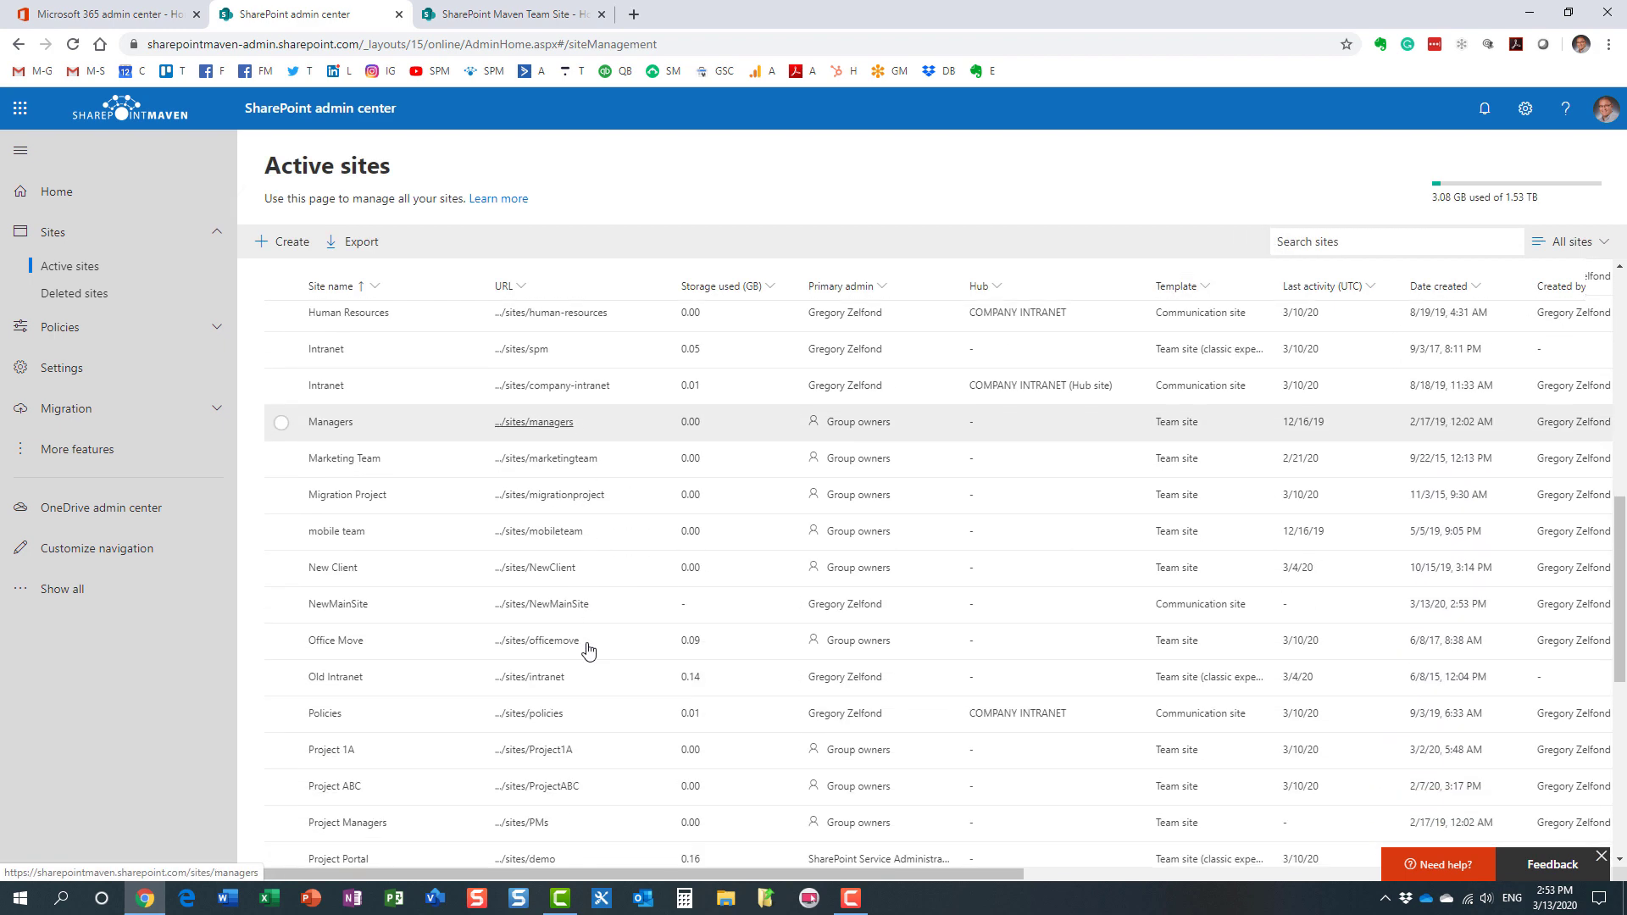
{"action": "left_click", "coordinate": [551, 605]}
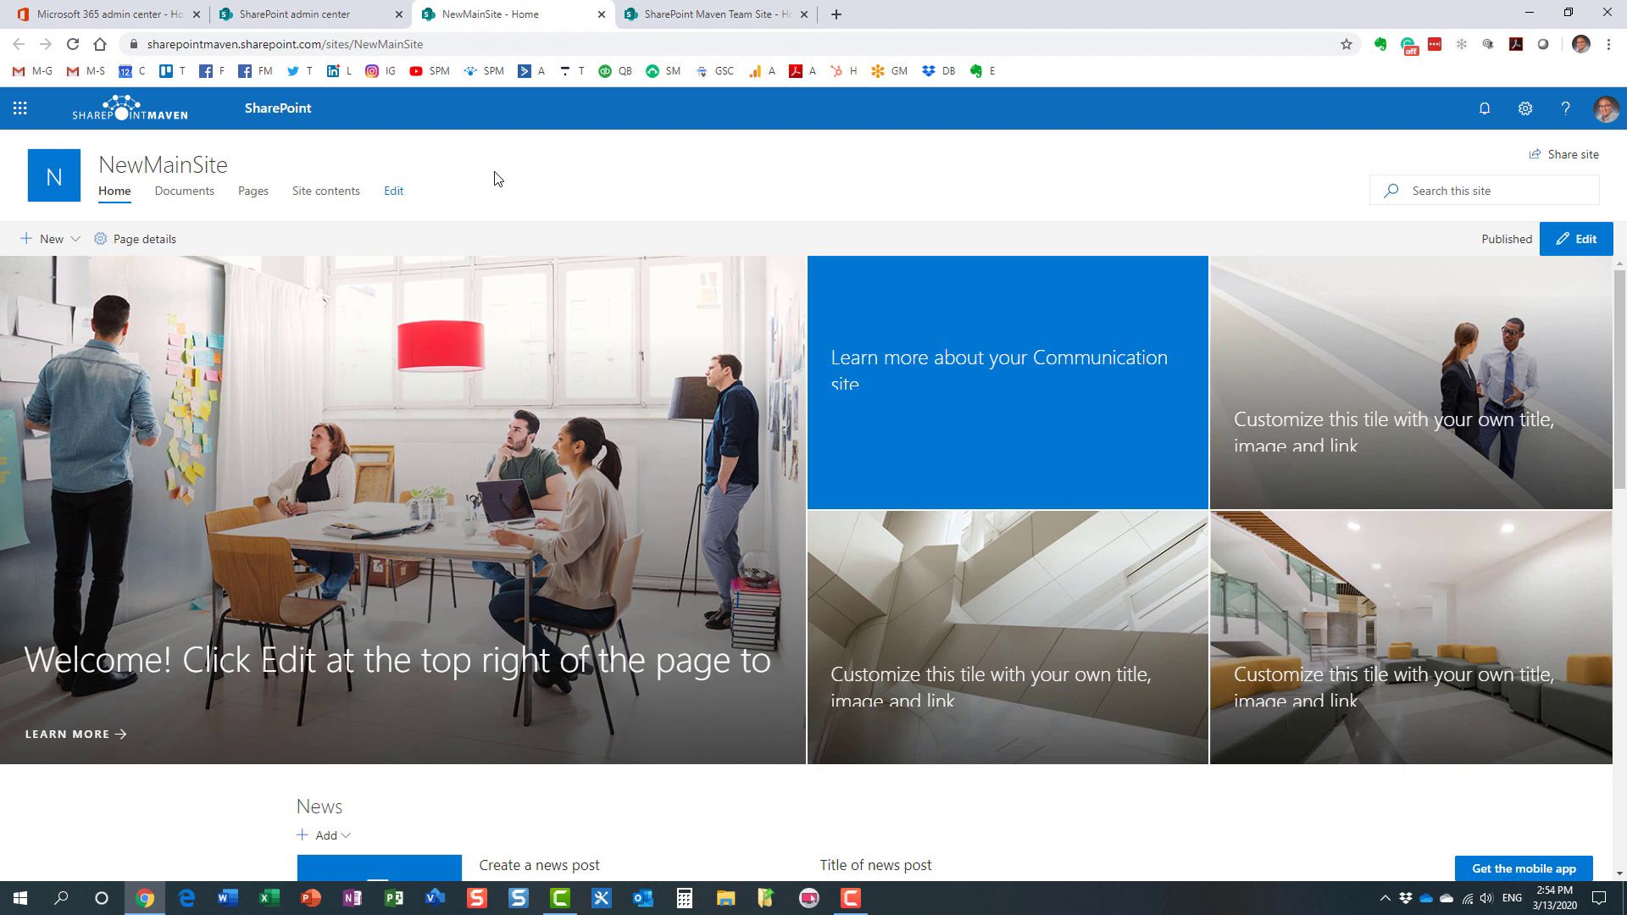
Copy the web address of NewMainSite, return to the active sites list and deselect the site
{"action": "left_click_drag", "start_coordinate": [449, 43], "coordinate": [146, 44]}
{"action": "key", "text": "ctrl+c"}
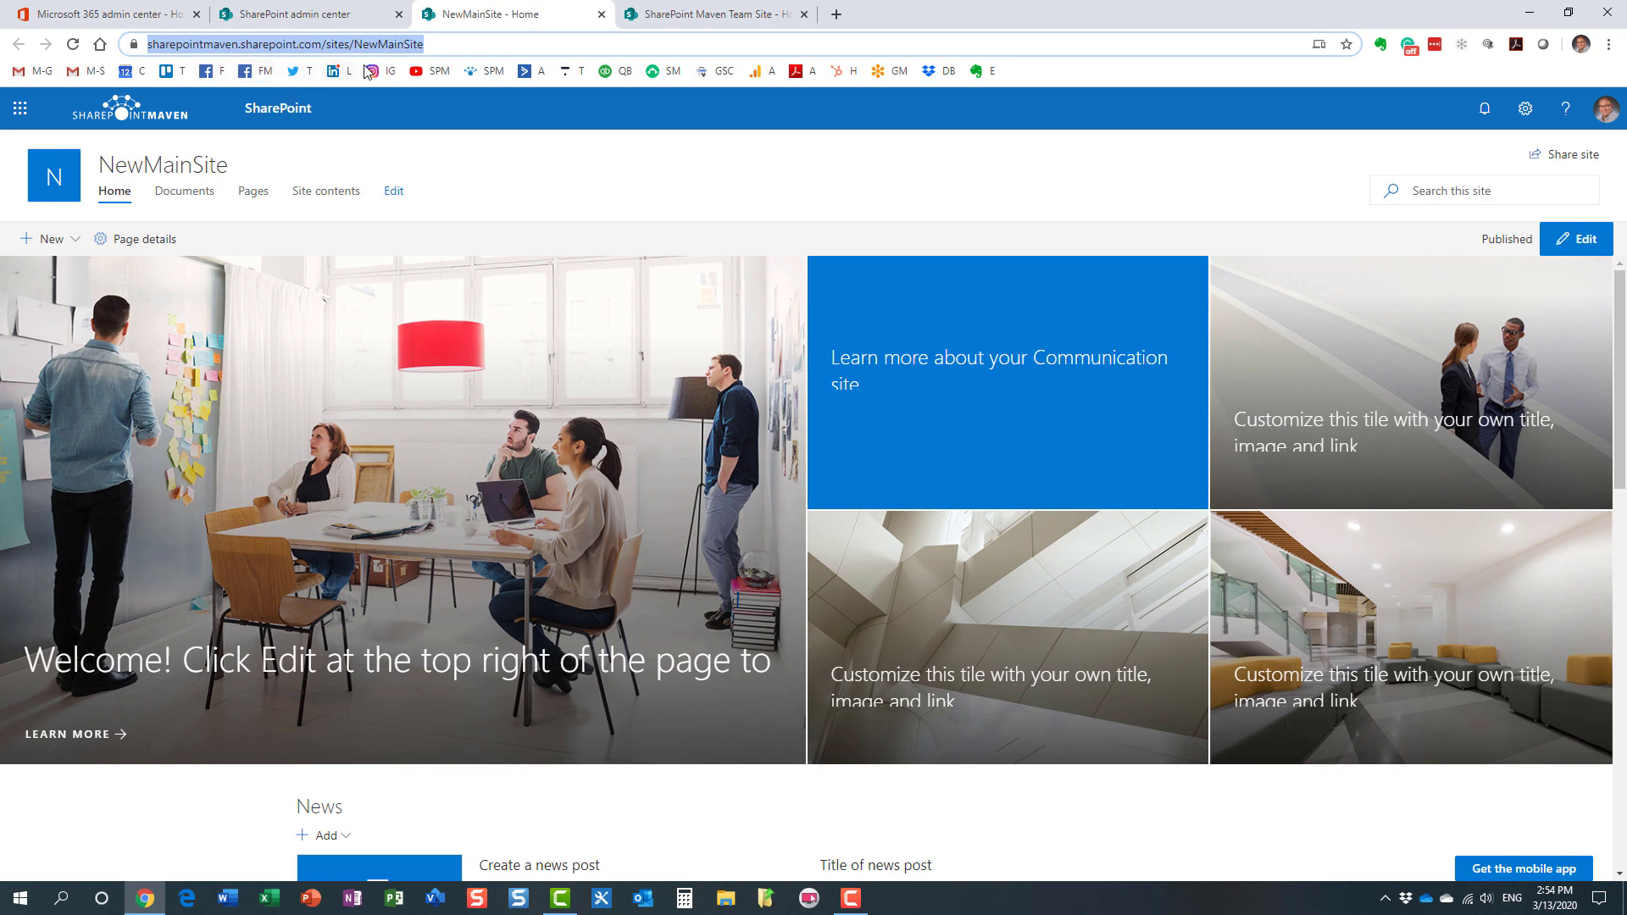
{"action": "left_click", "coordinate": [356, 15]}
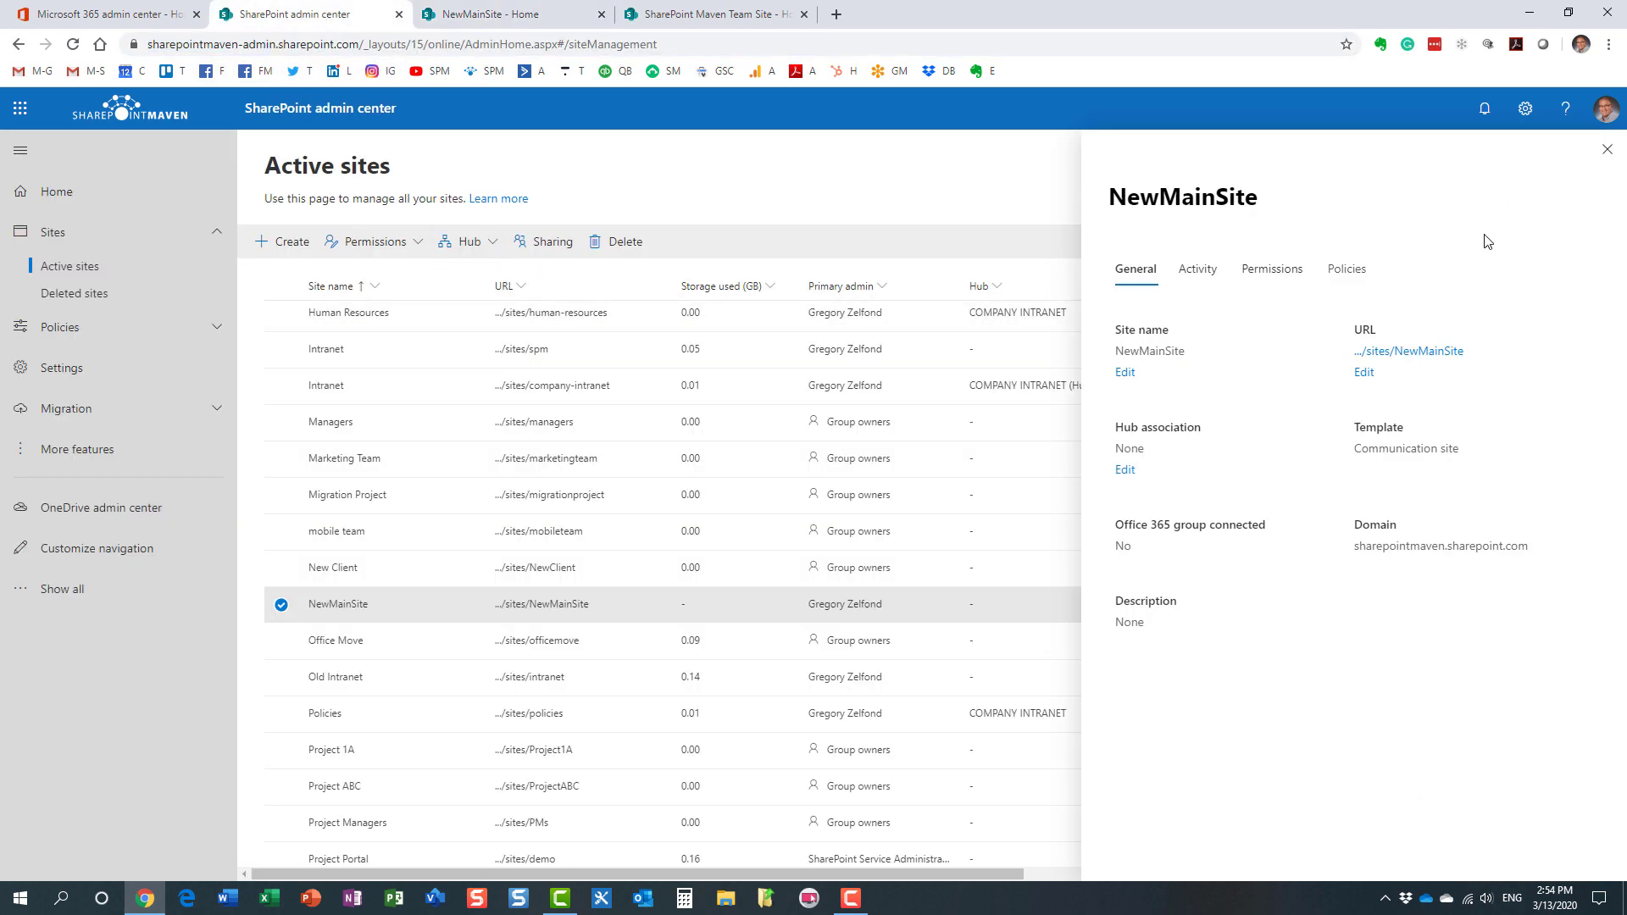
{"action": "left_click", "coordinate": [1607, 150]}
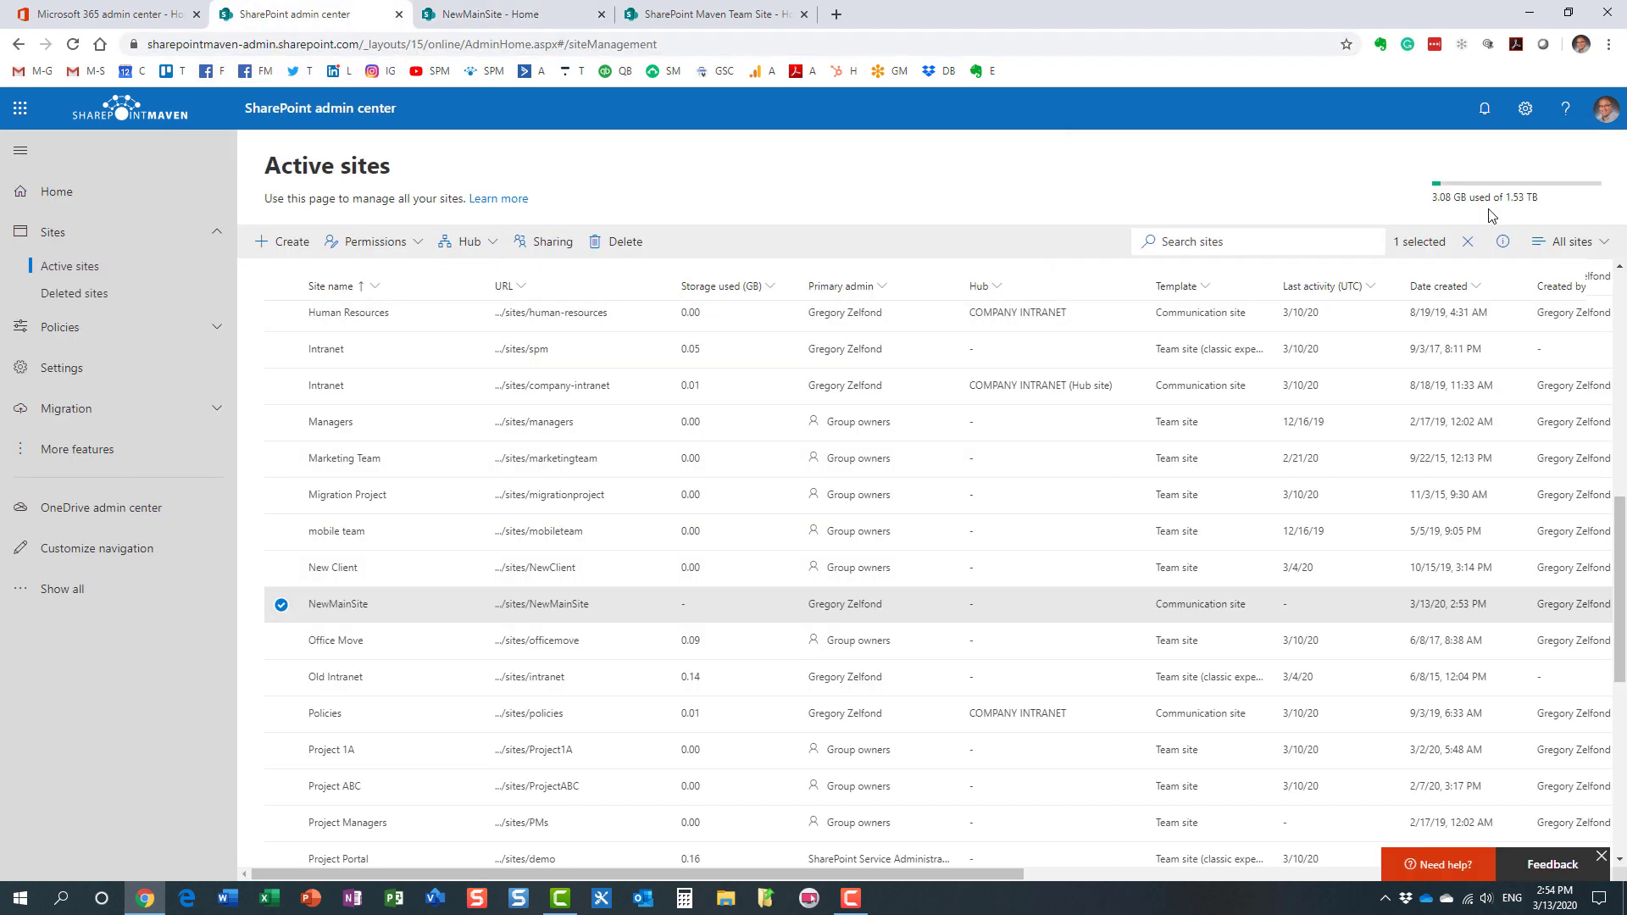
{"action": "left_click", "coordinate": [285, 607]}
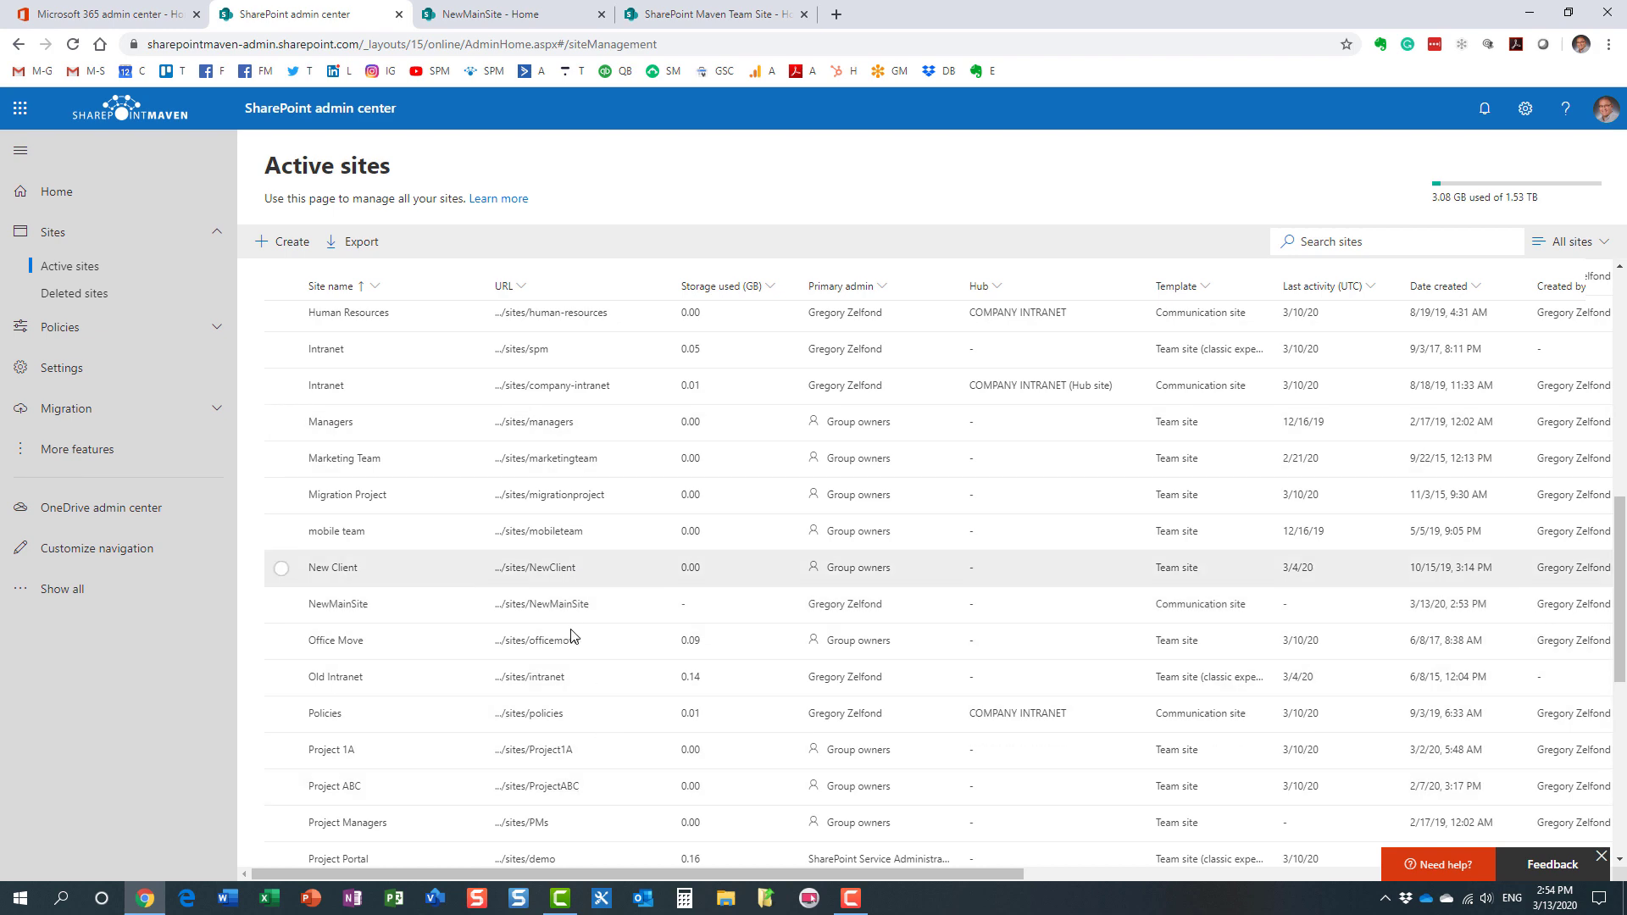
Filter the active sites list by the template Team site (classic experience)
{"action": "scroll", "coordinate": [585, 669], "scroll_direction": "down", "scroll_amount": 4}
{"action": "scroll", "coordinate": [576, 621], "scroll_direction": "down", "scroll_amount": 2}
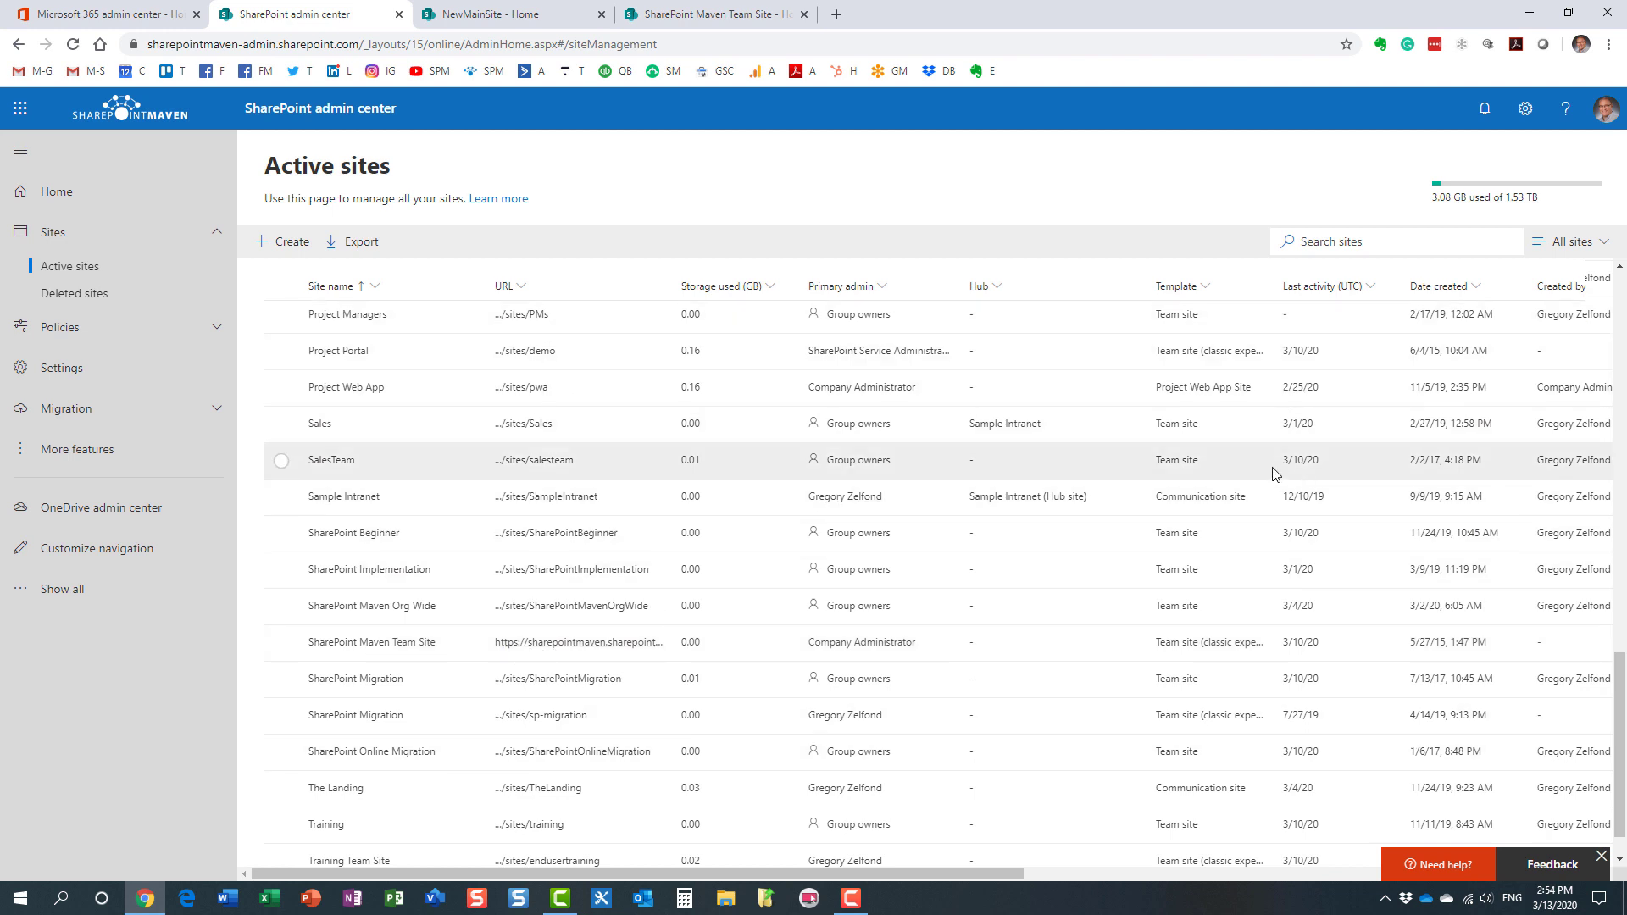
{"action": "scroll", "coordinate": [1221, 297], "scroll_direction": "up", "scroll_amount": 2}
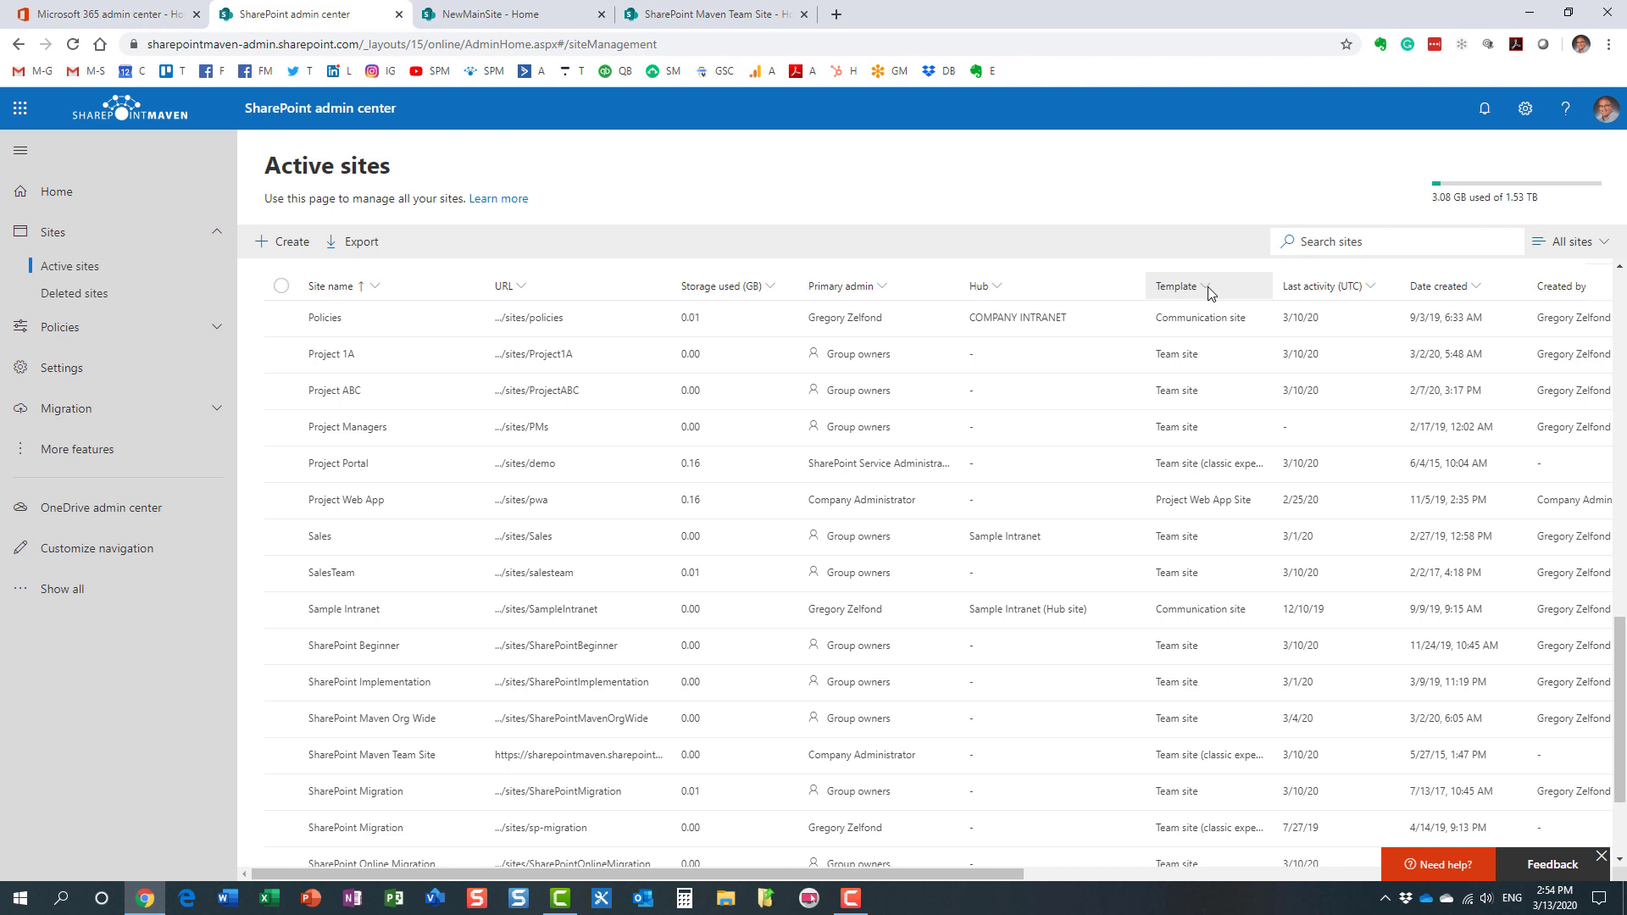
{"action": "left_click", "coordinate": [1211, 292]}
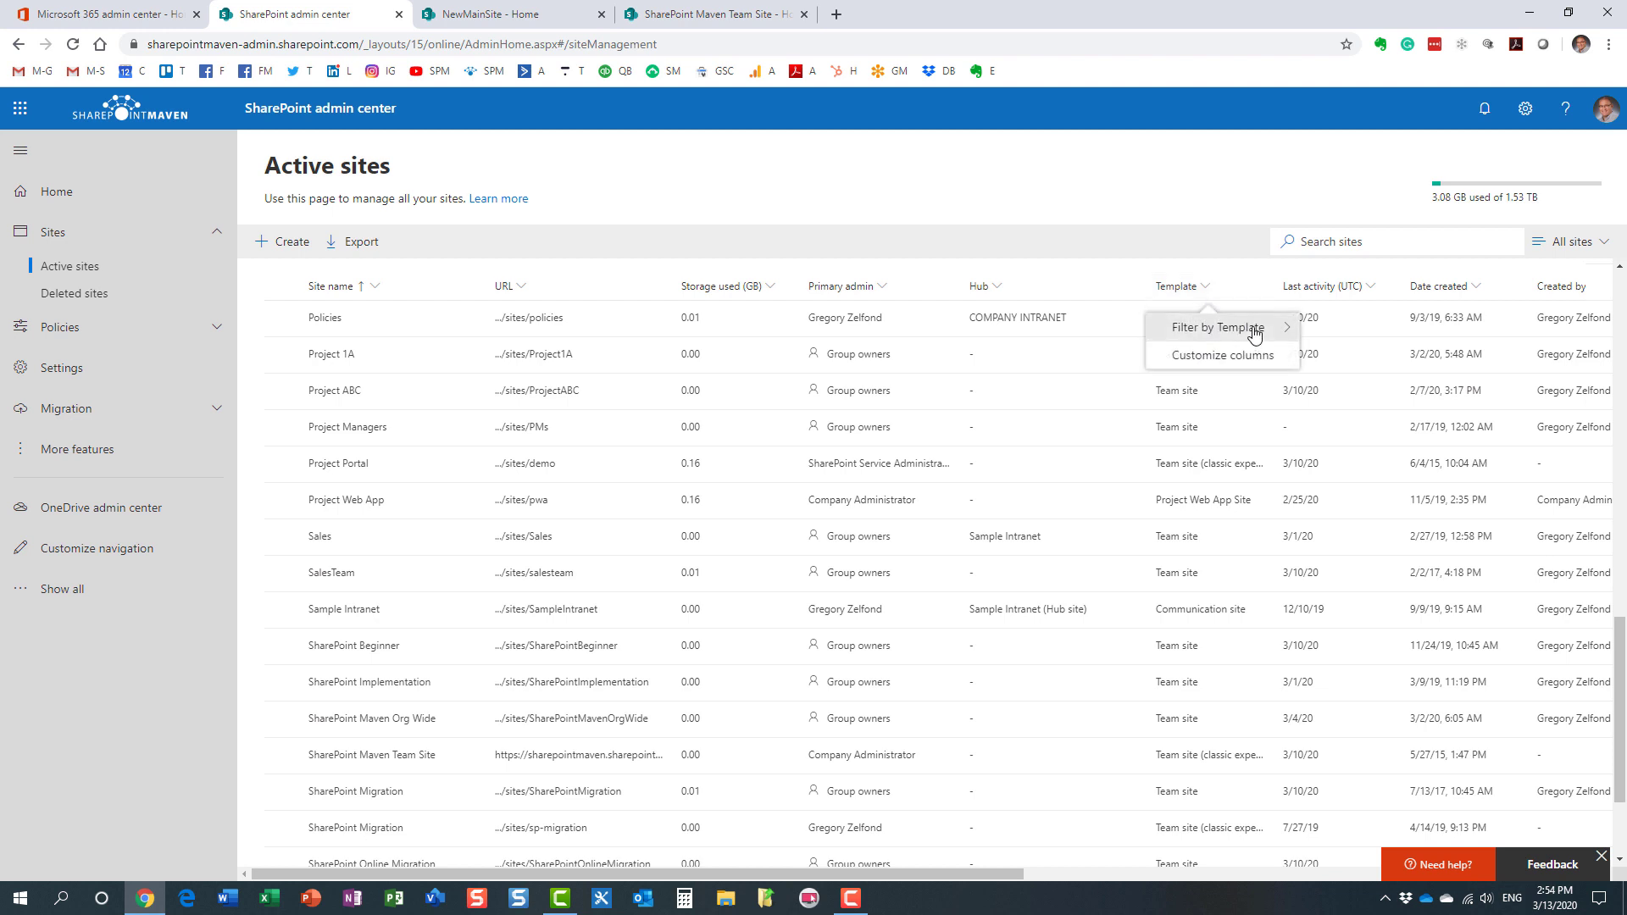
{"action": "mouse_move", "coordinate": [1255, 335]}
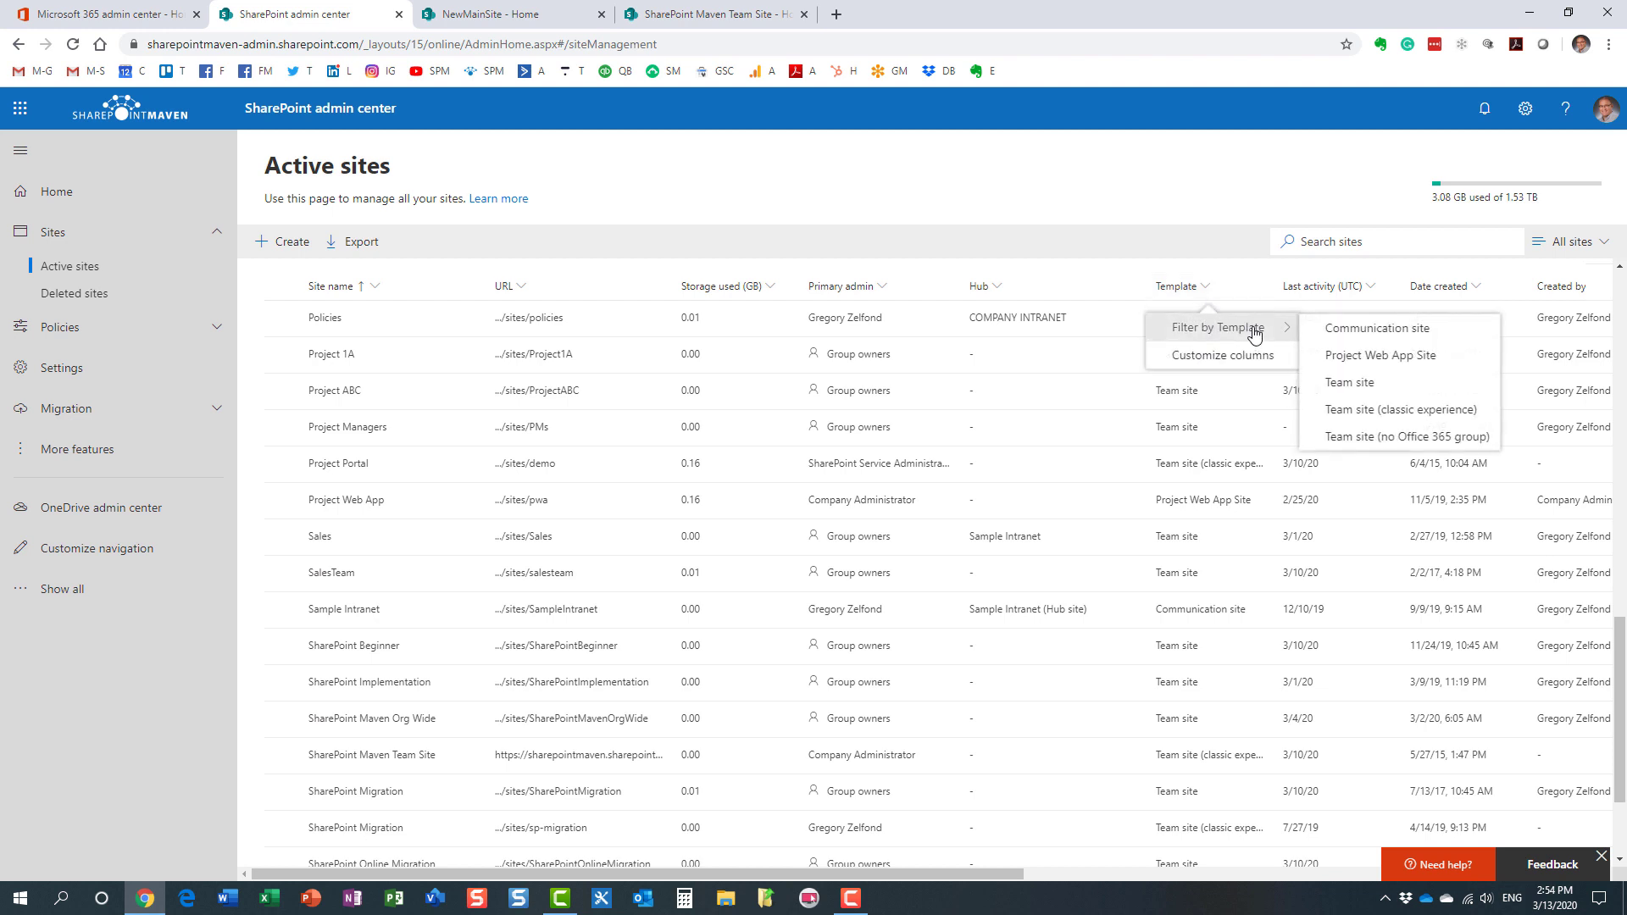
{"action": "left_click", "coordinate": [1411, 413]}
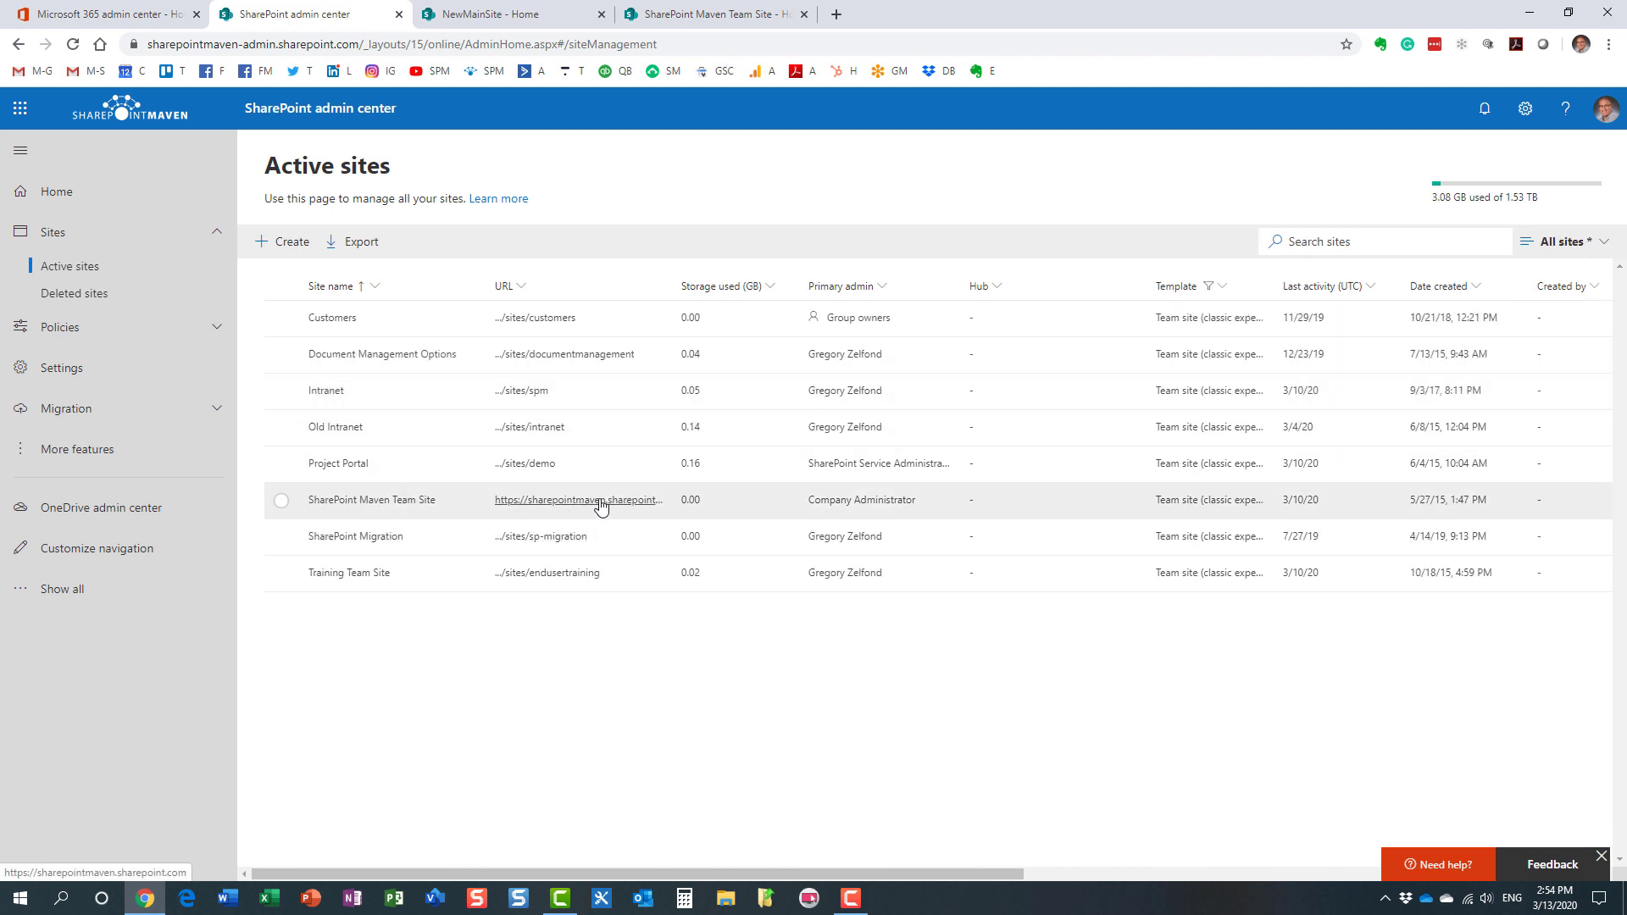
Compare the commands offered for the root site SharePoint Maven Team Site with those for the Intranet site at /sites/spm
{"action": "left_click", "coordinate": [280, 504]}
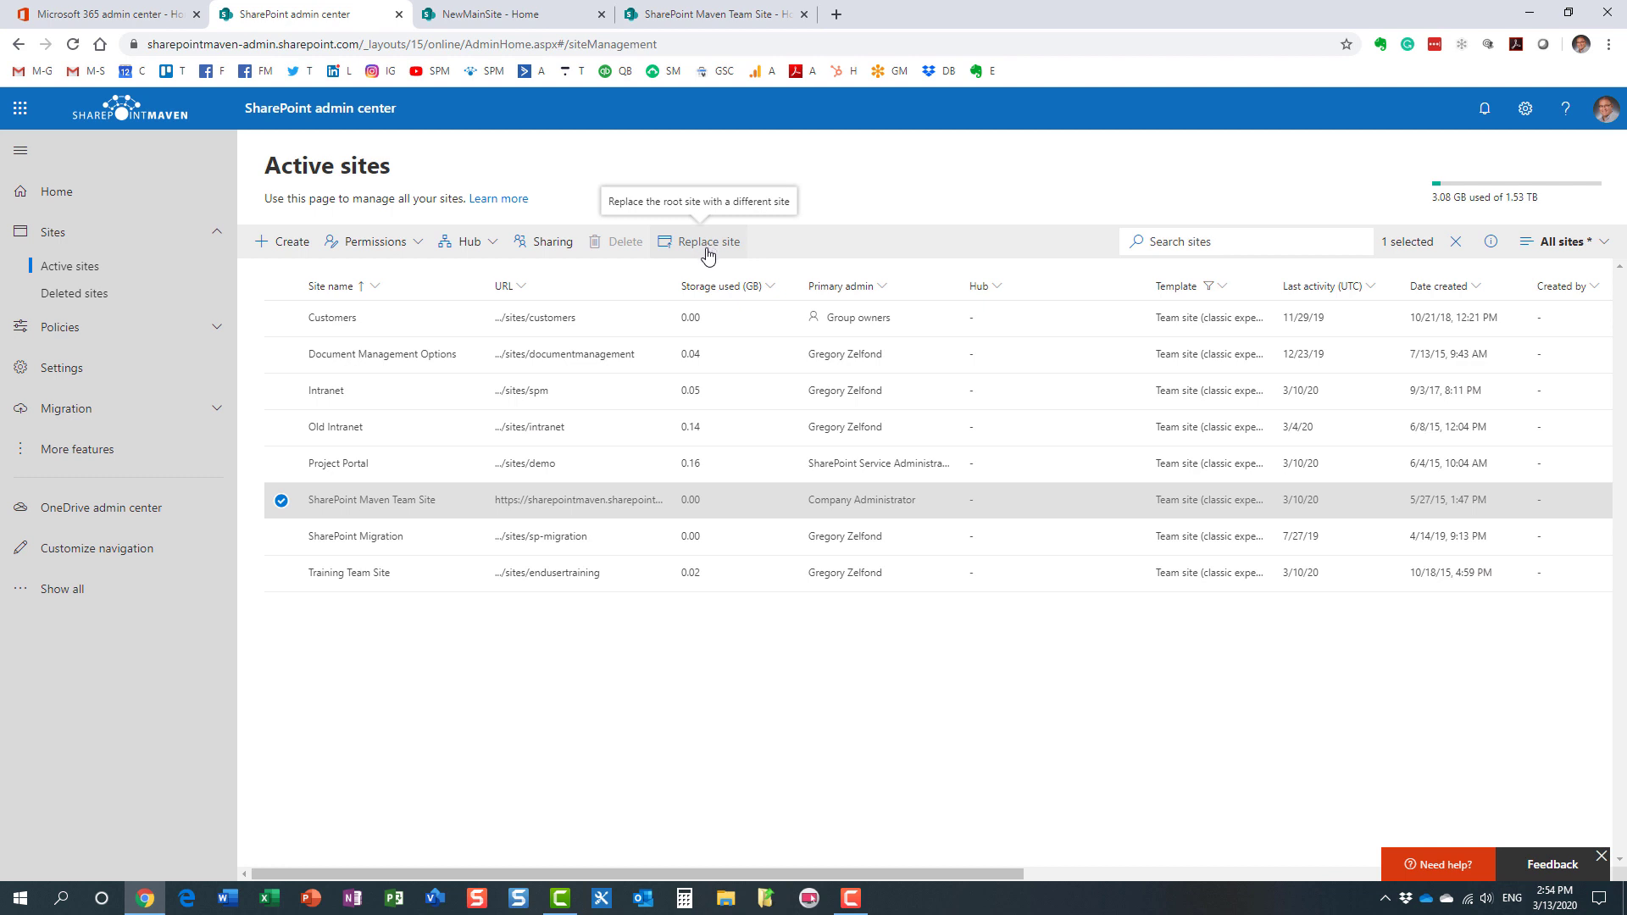
{"action": "left_click", "coordinate": [285, 503]}
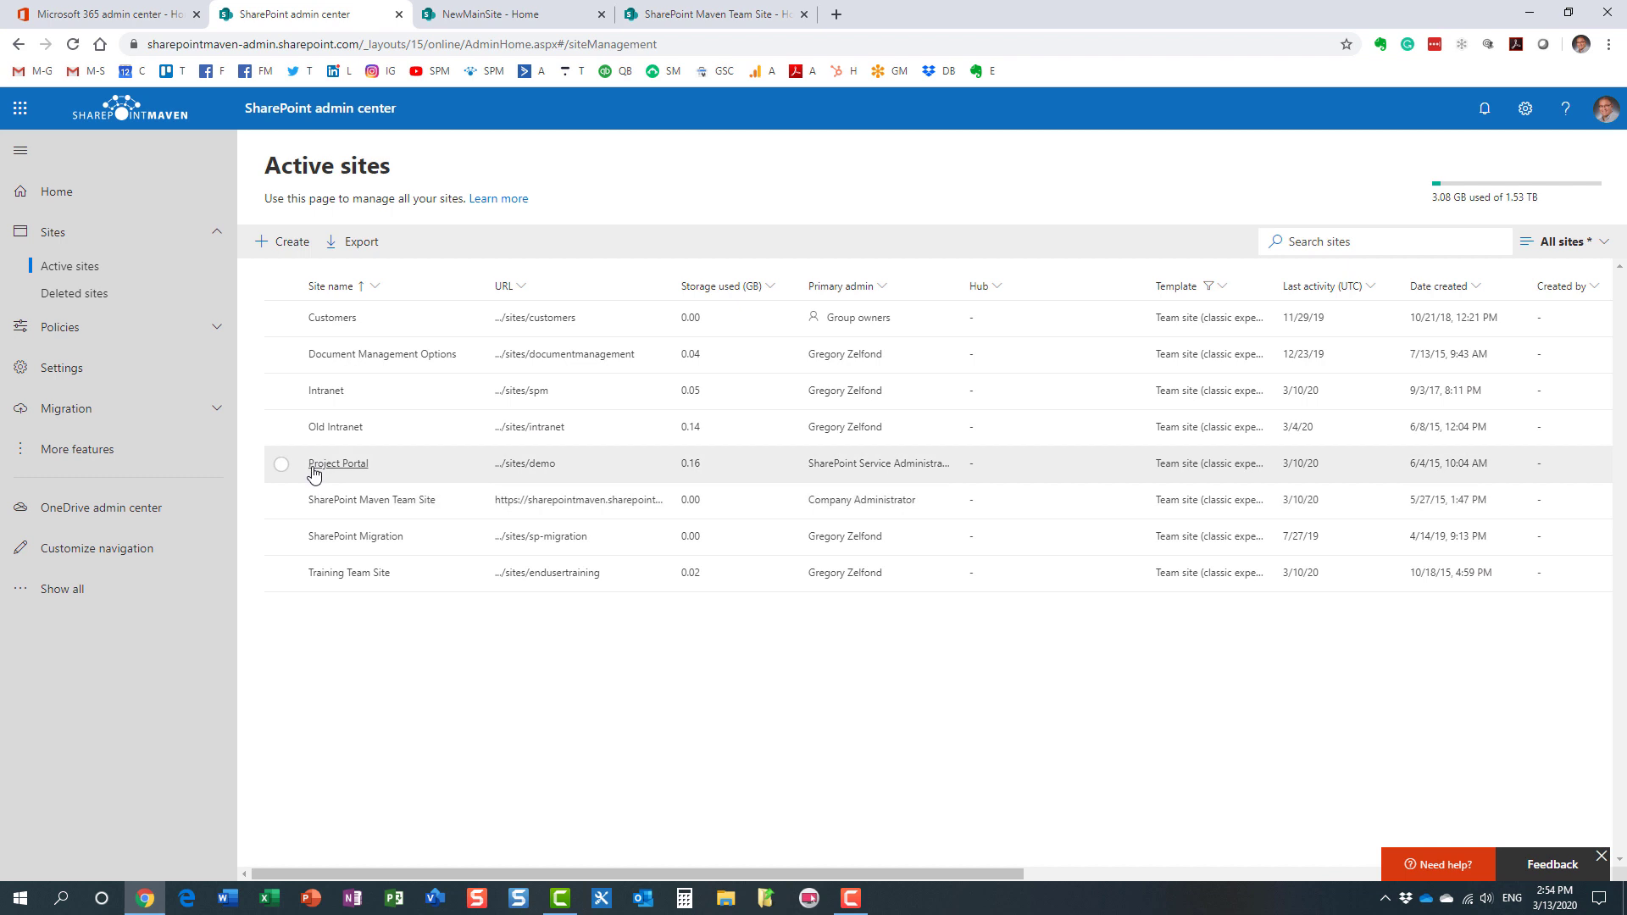
{"action": "left_click", "coordinate": [281, 394]}
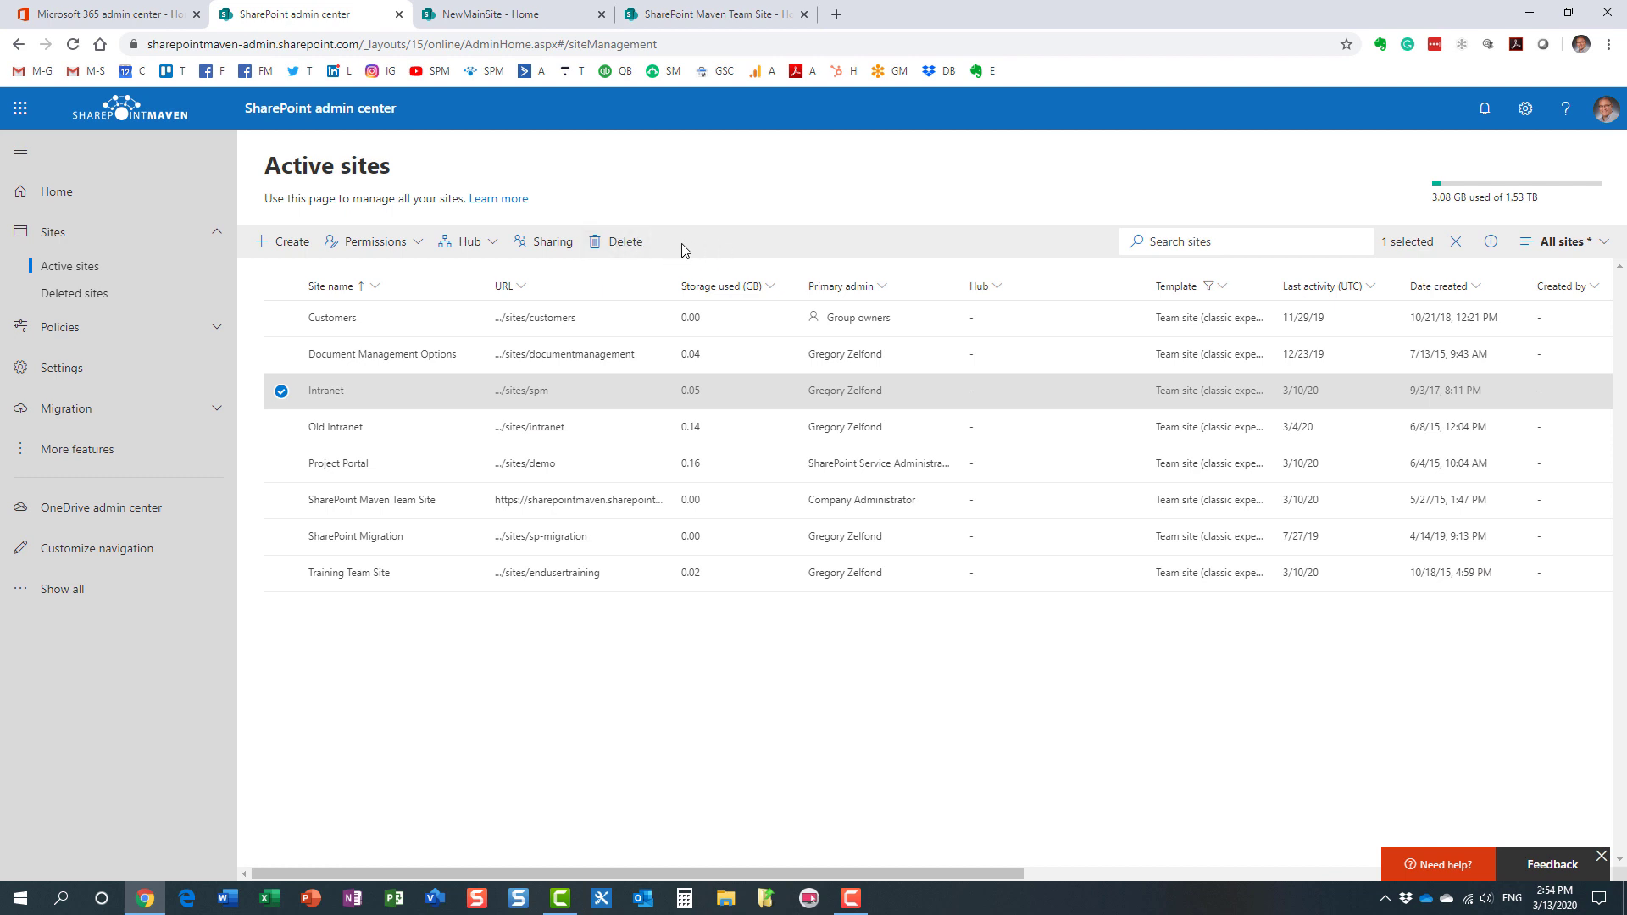
{"action": "left_click", "coordinate": [282, 391]}
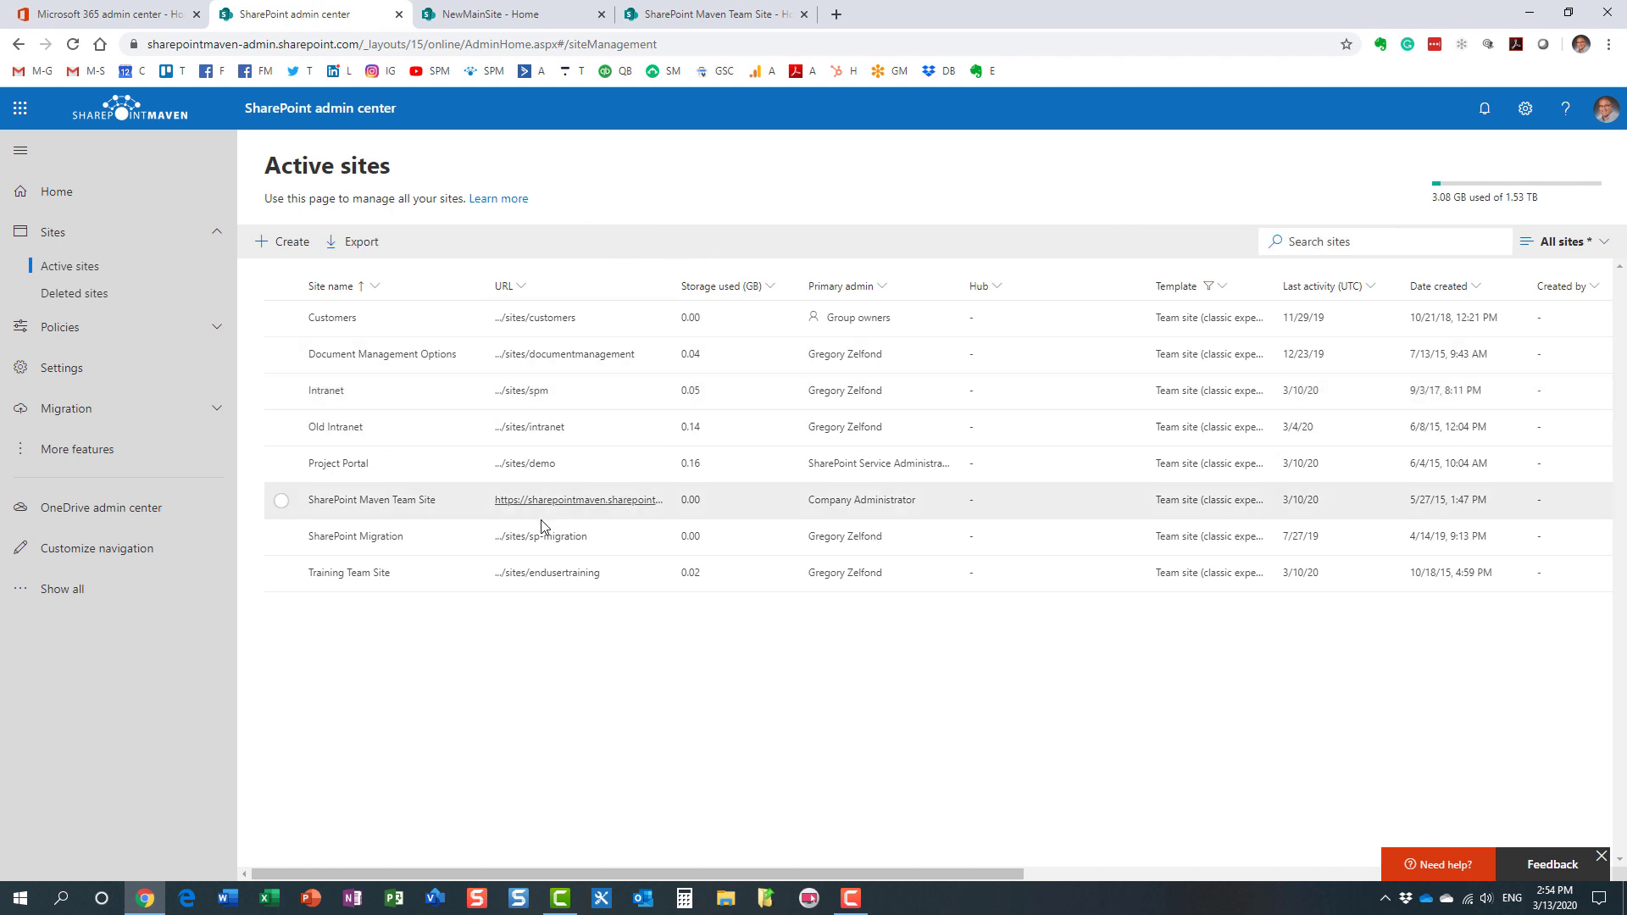
{"action": "left_click", "coordinate": [281, 500]}
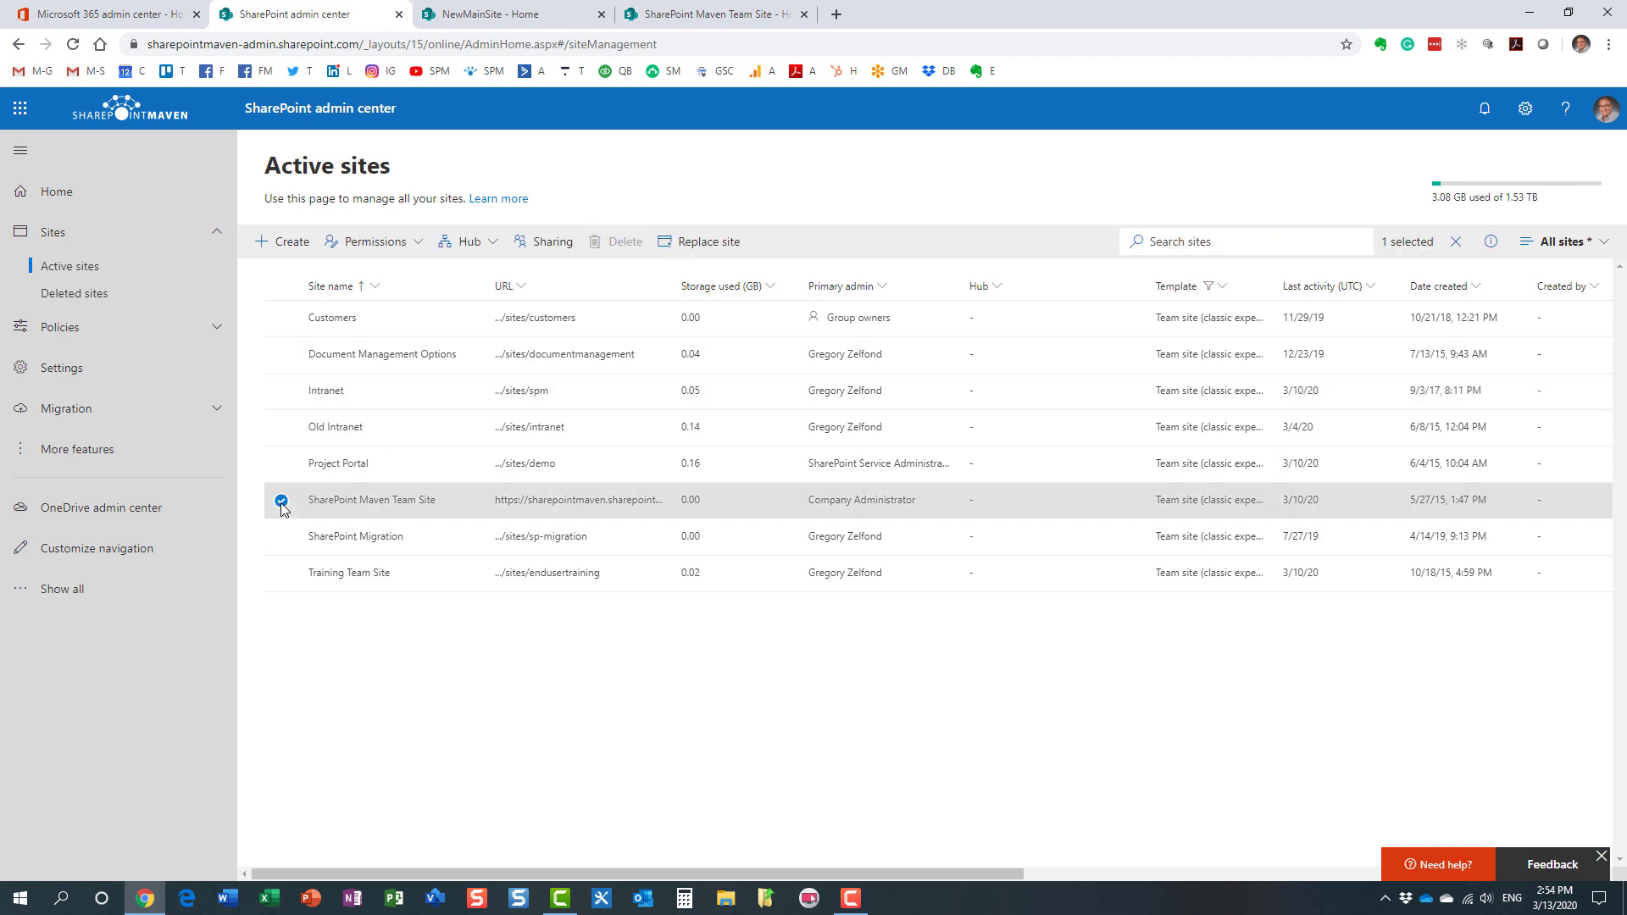
{"action": "left_click", "coordinate": [710, 248]}
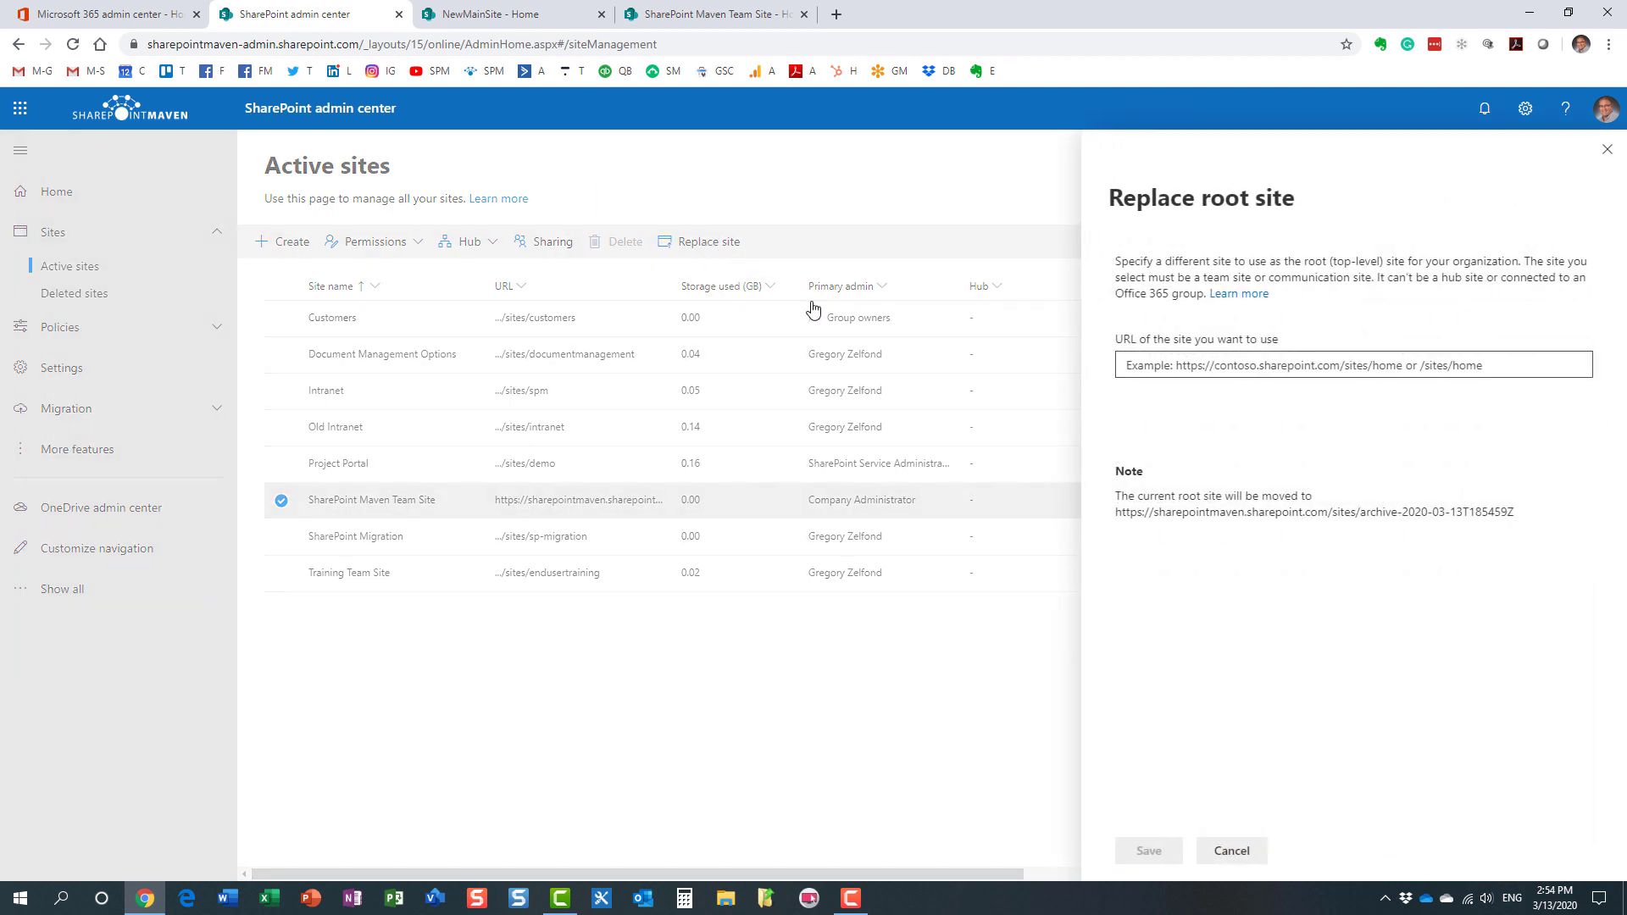
{"action": "left_click", "coordinate": [1165, 363]}
{"action": "key", "text": "ctrl+v"}
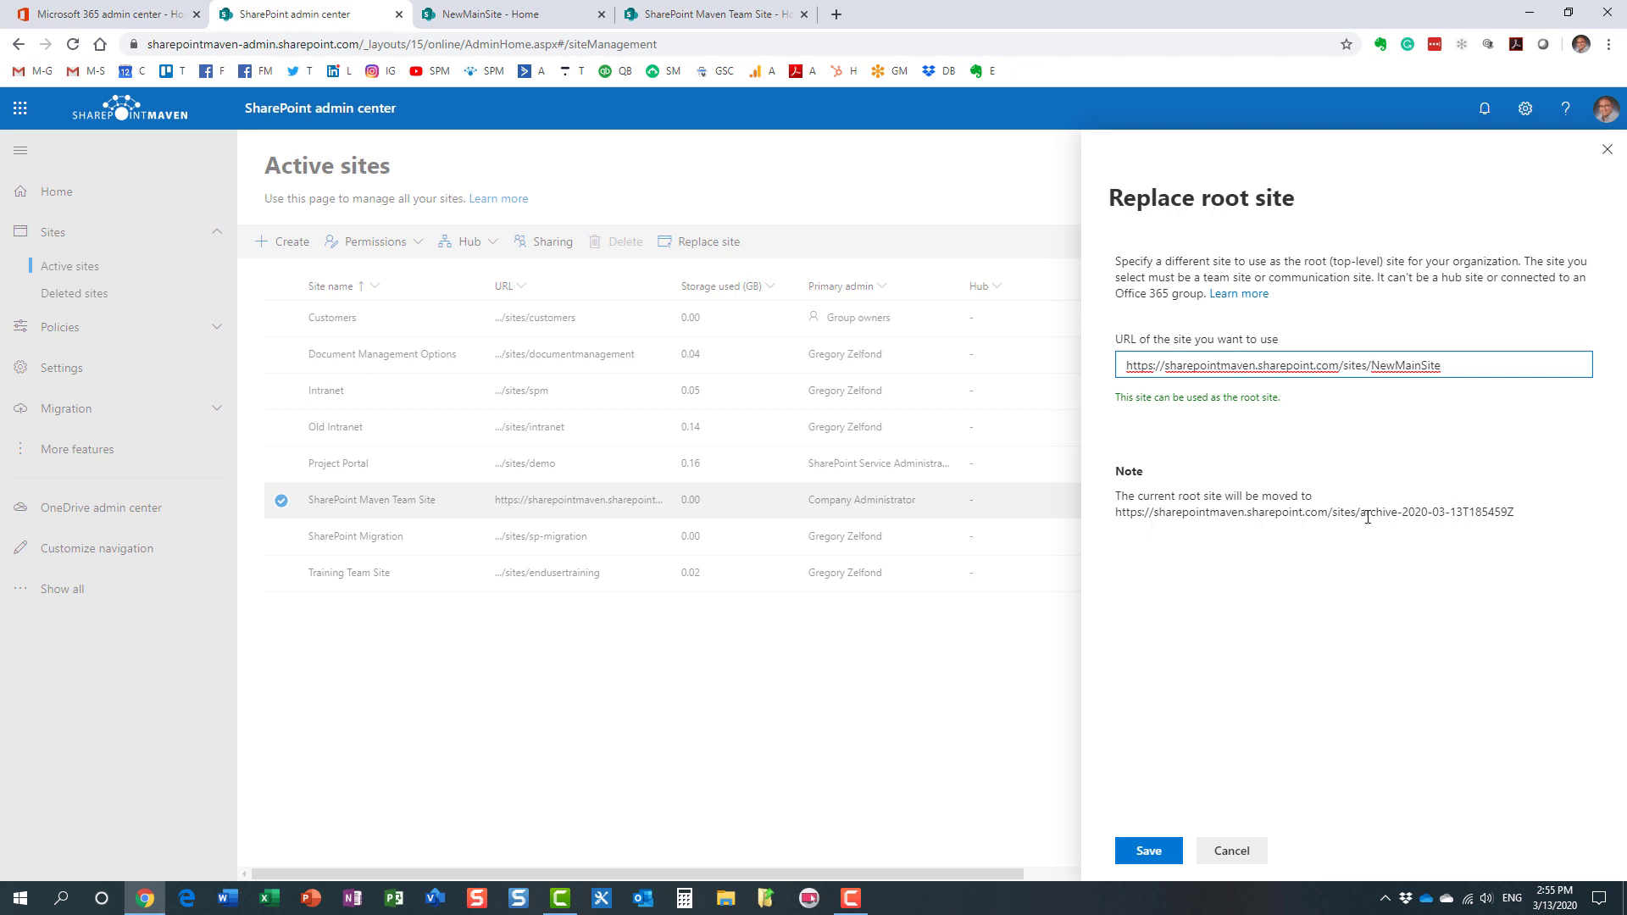
Review the classic root site's home page once more, save the root site replacement and deselect the site
{"action": "left_click", "coordinate": [717, 19]}
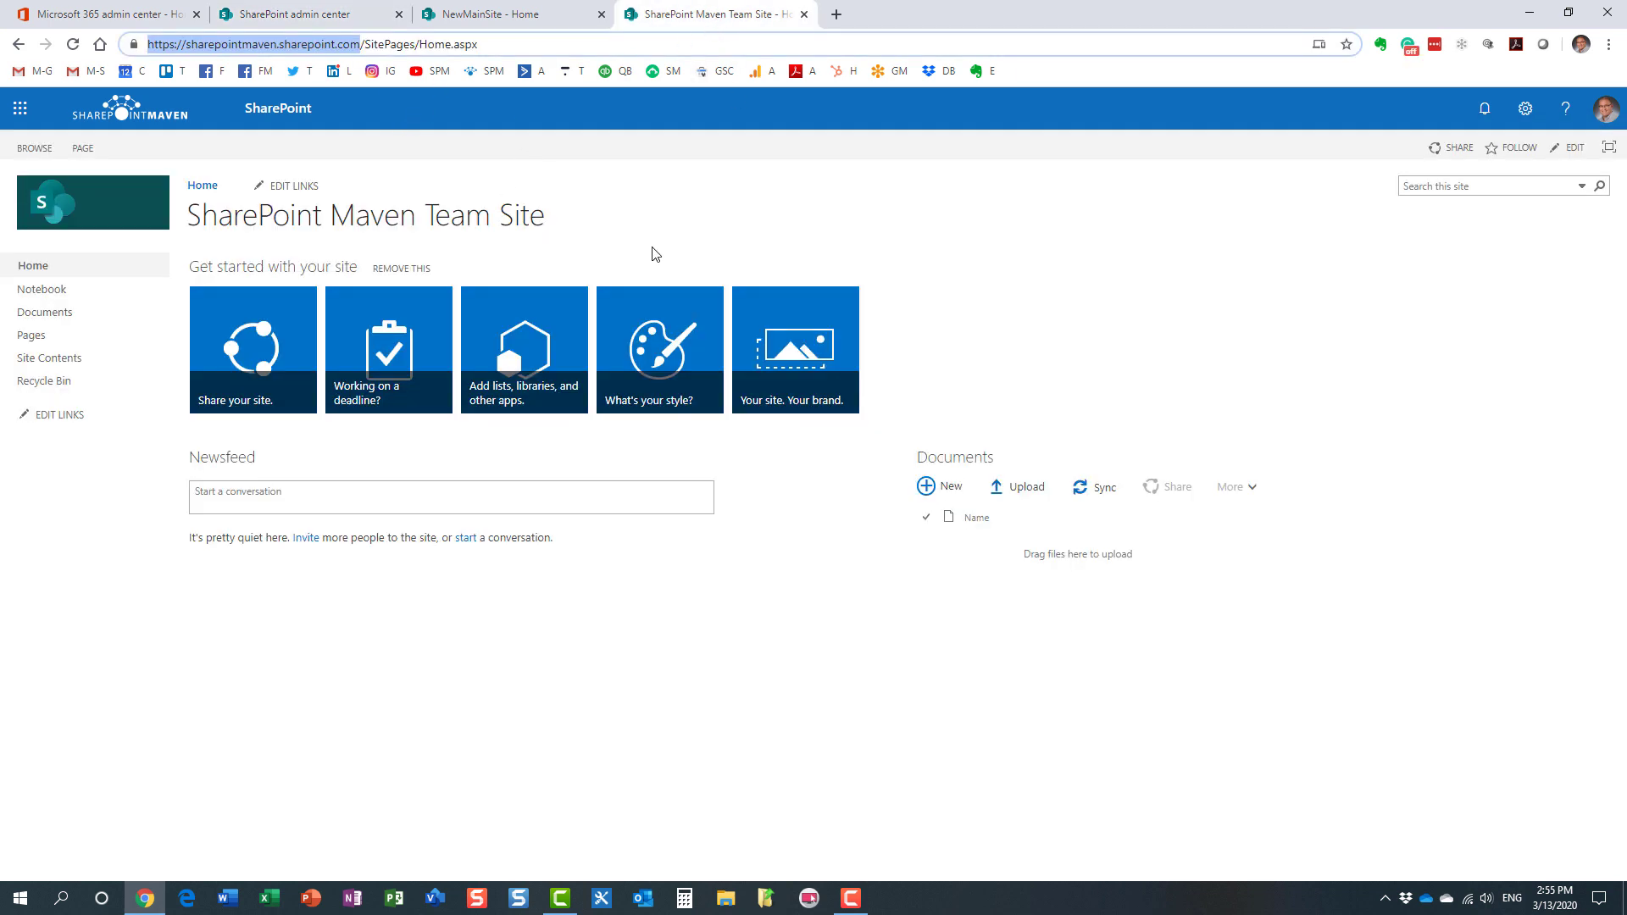
{"action": "left_click", "coordinate": [308, 19]}
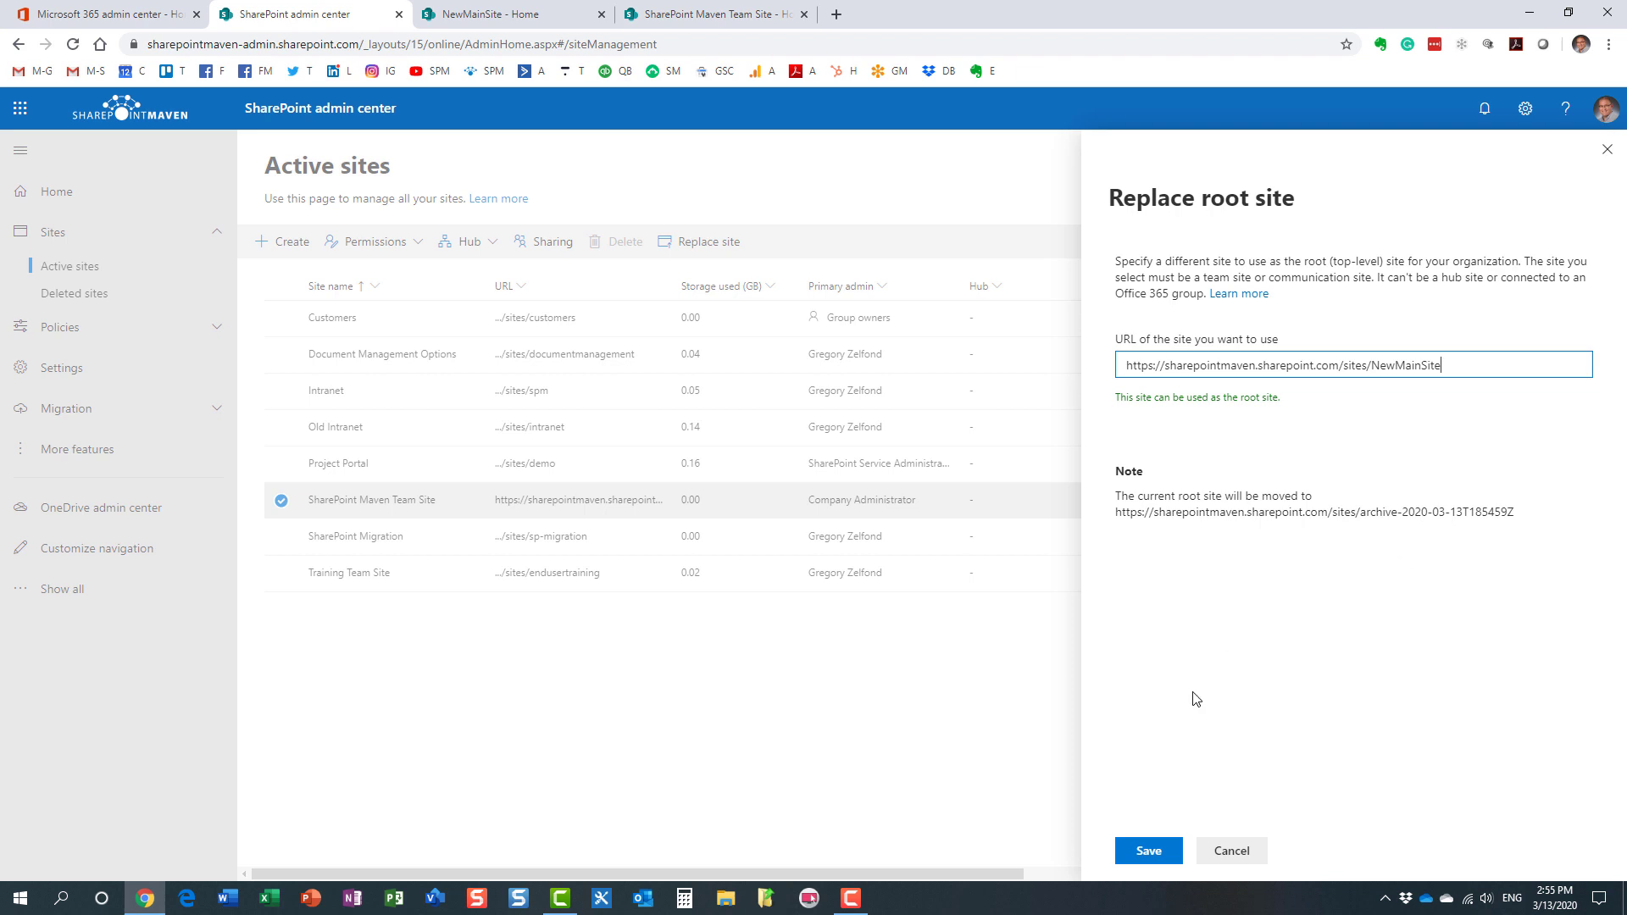
{"action": "left_click", "coordinate": [1161, 851]}
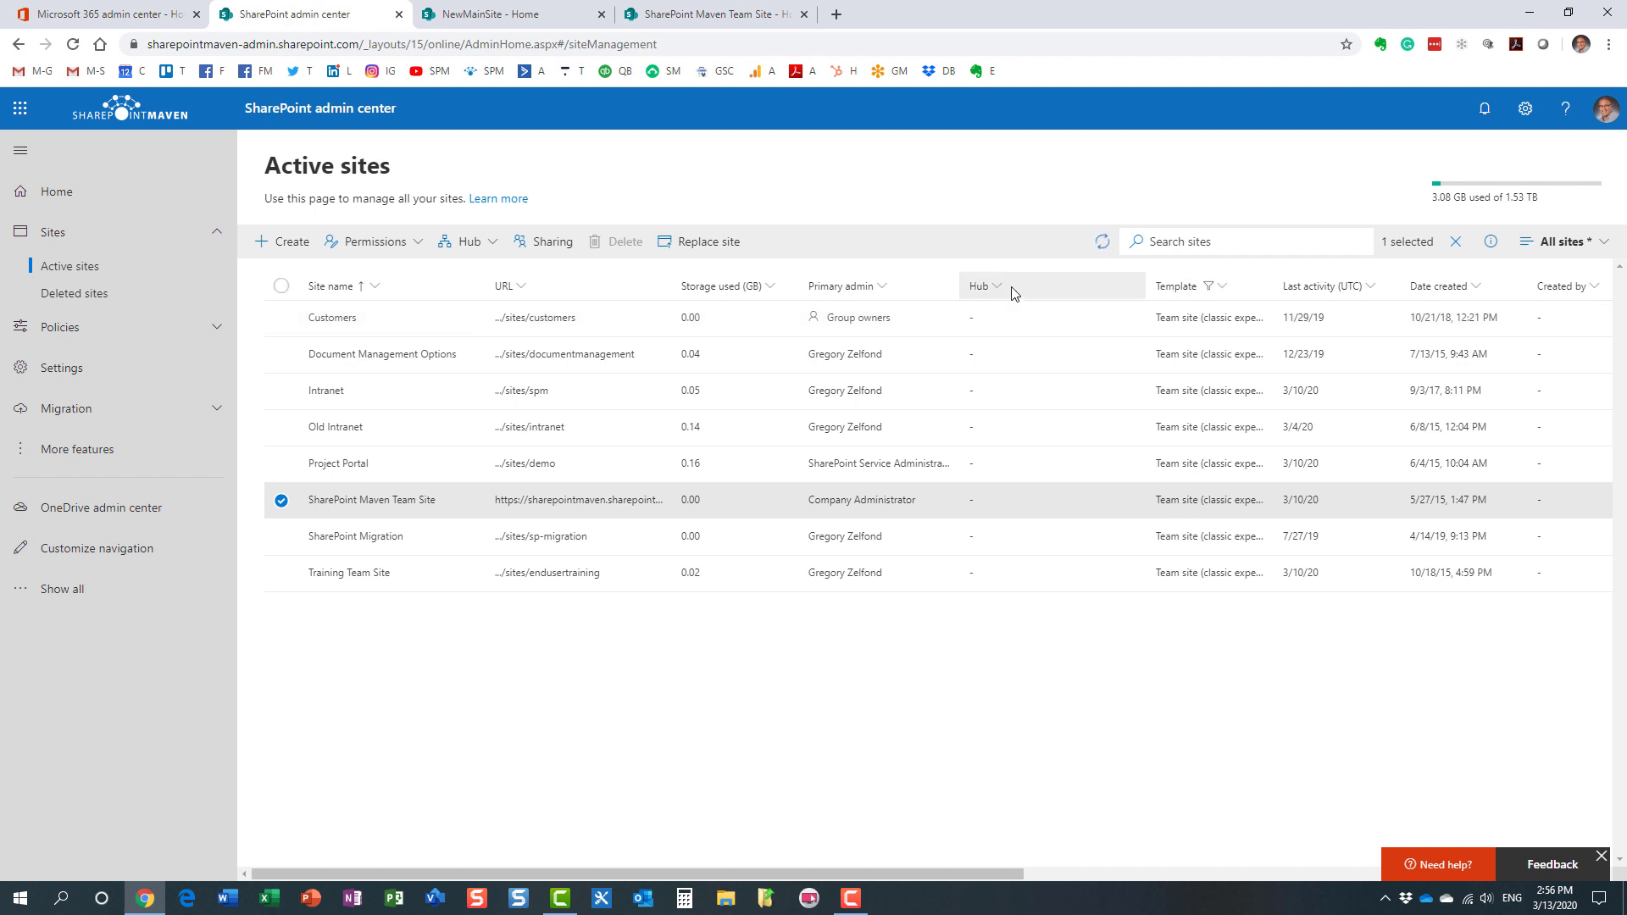
{"action": "left_click", "coordinate": [1457, 244]}
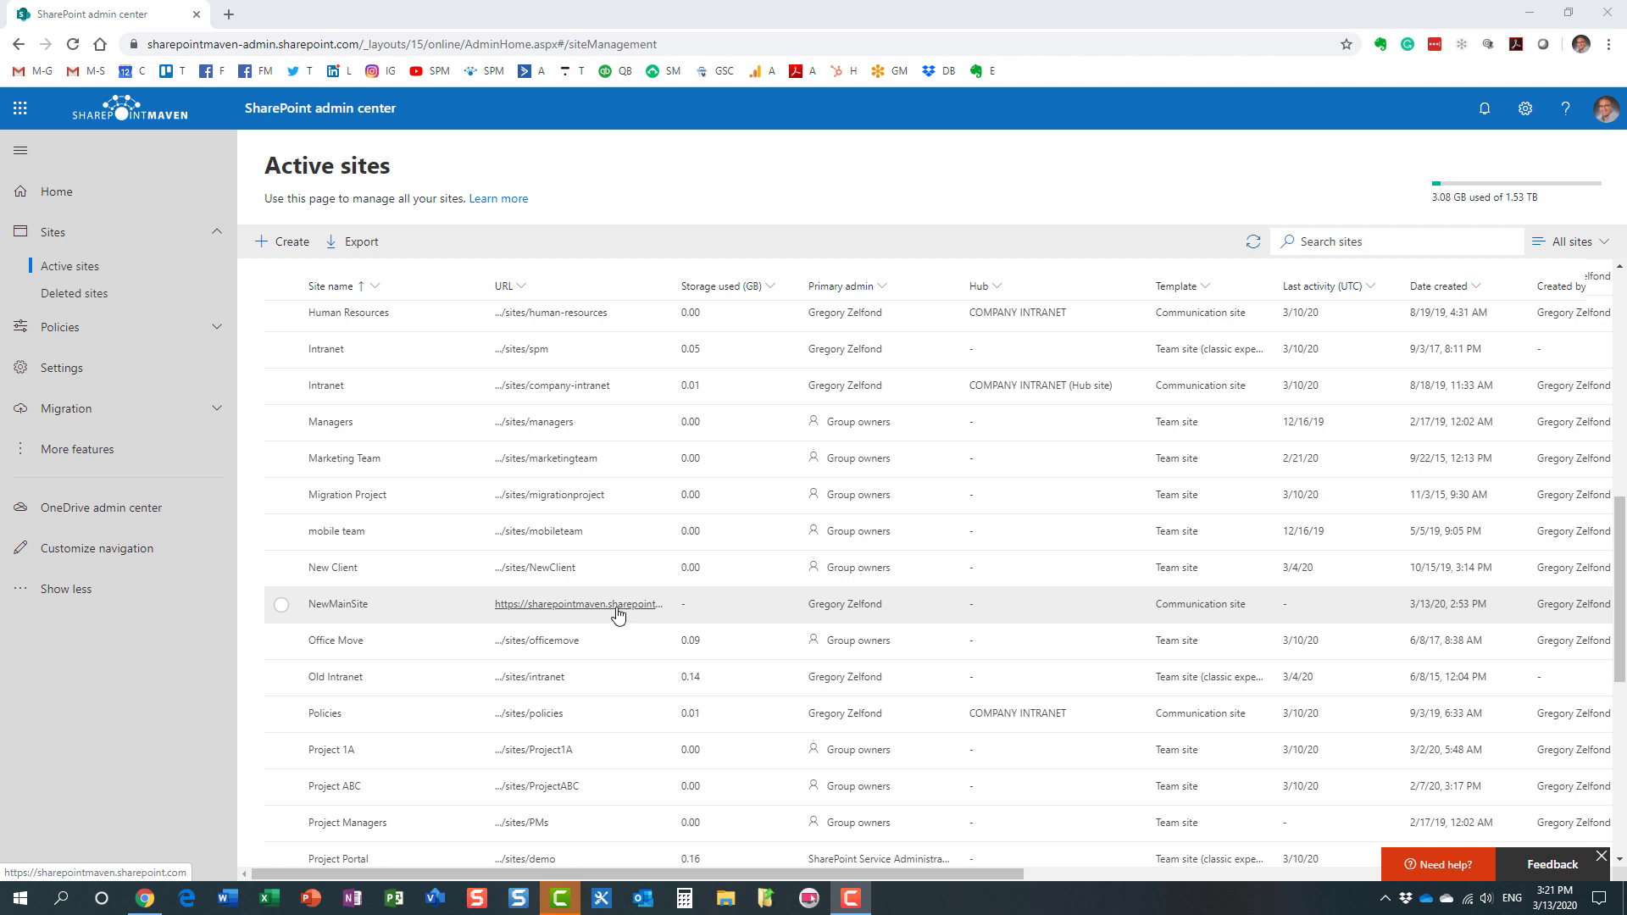
Widen the URL column of the active sites list, open NewMainSite and examine its root address
{"action": "left_click_drag", "start_coordinate": [672, 286], "coordinate": [734, 284]}
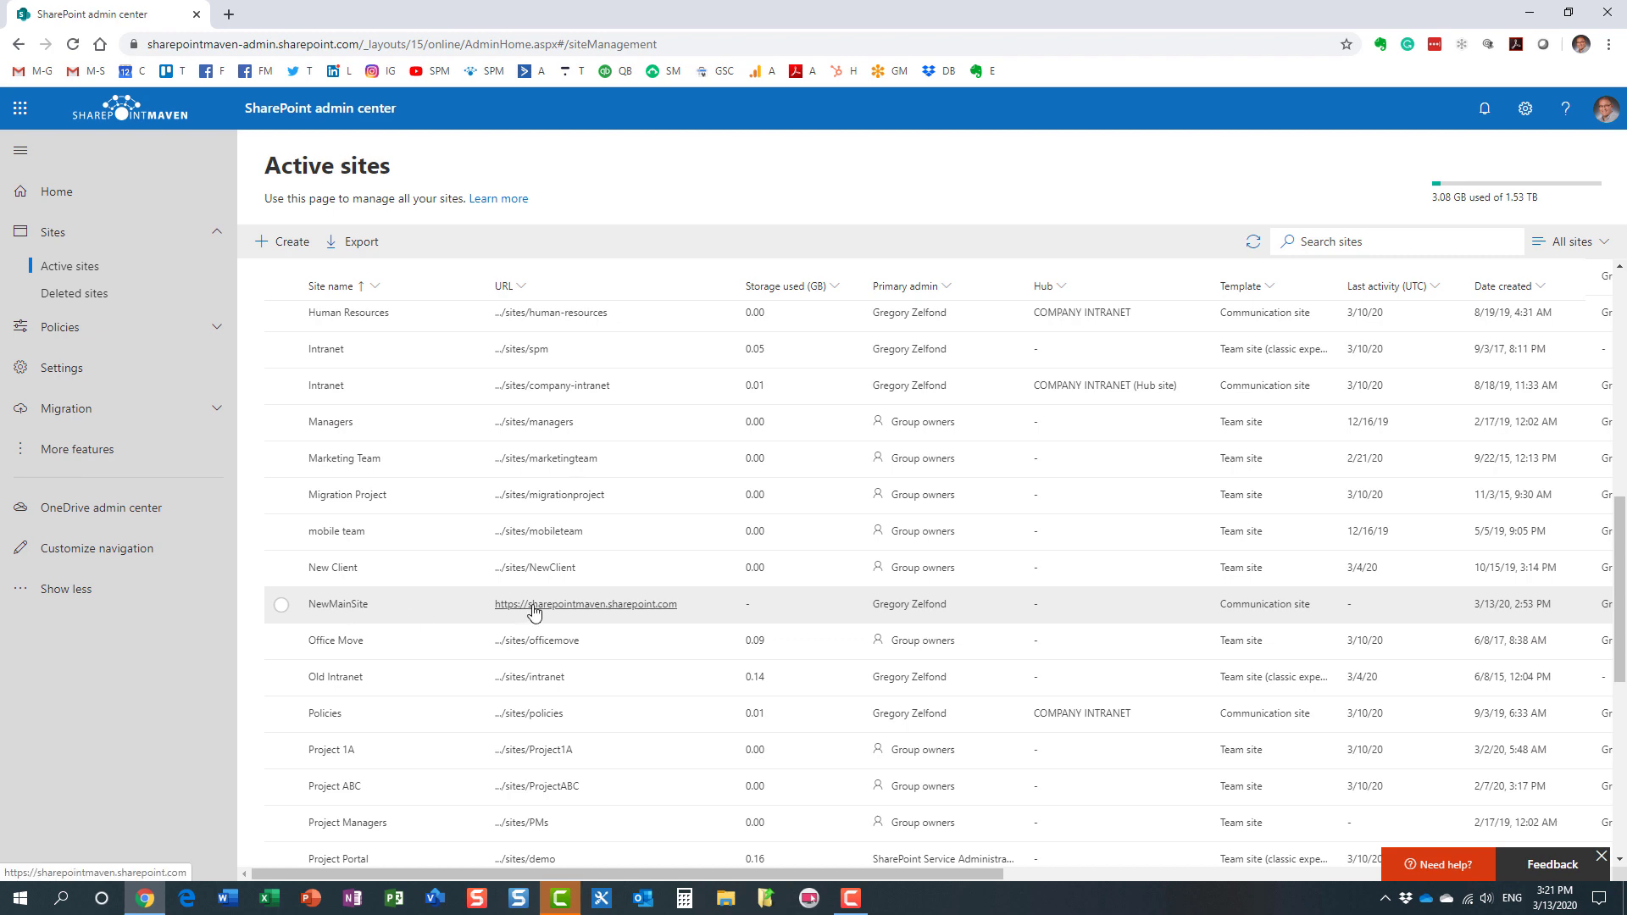
{"action": "left_click", "coordinate": [580, 609]}
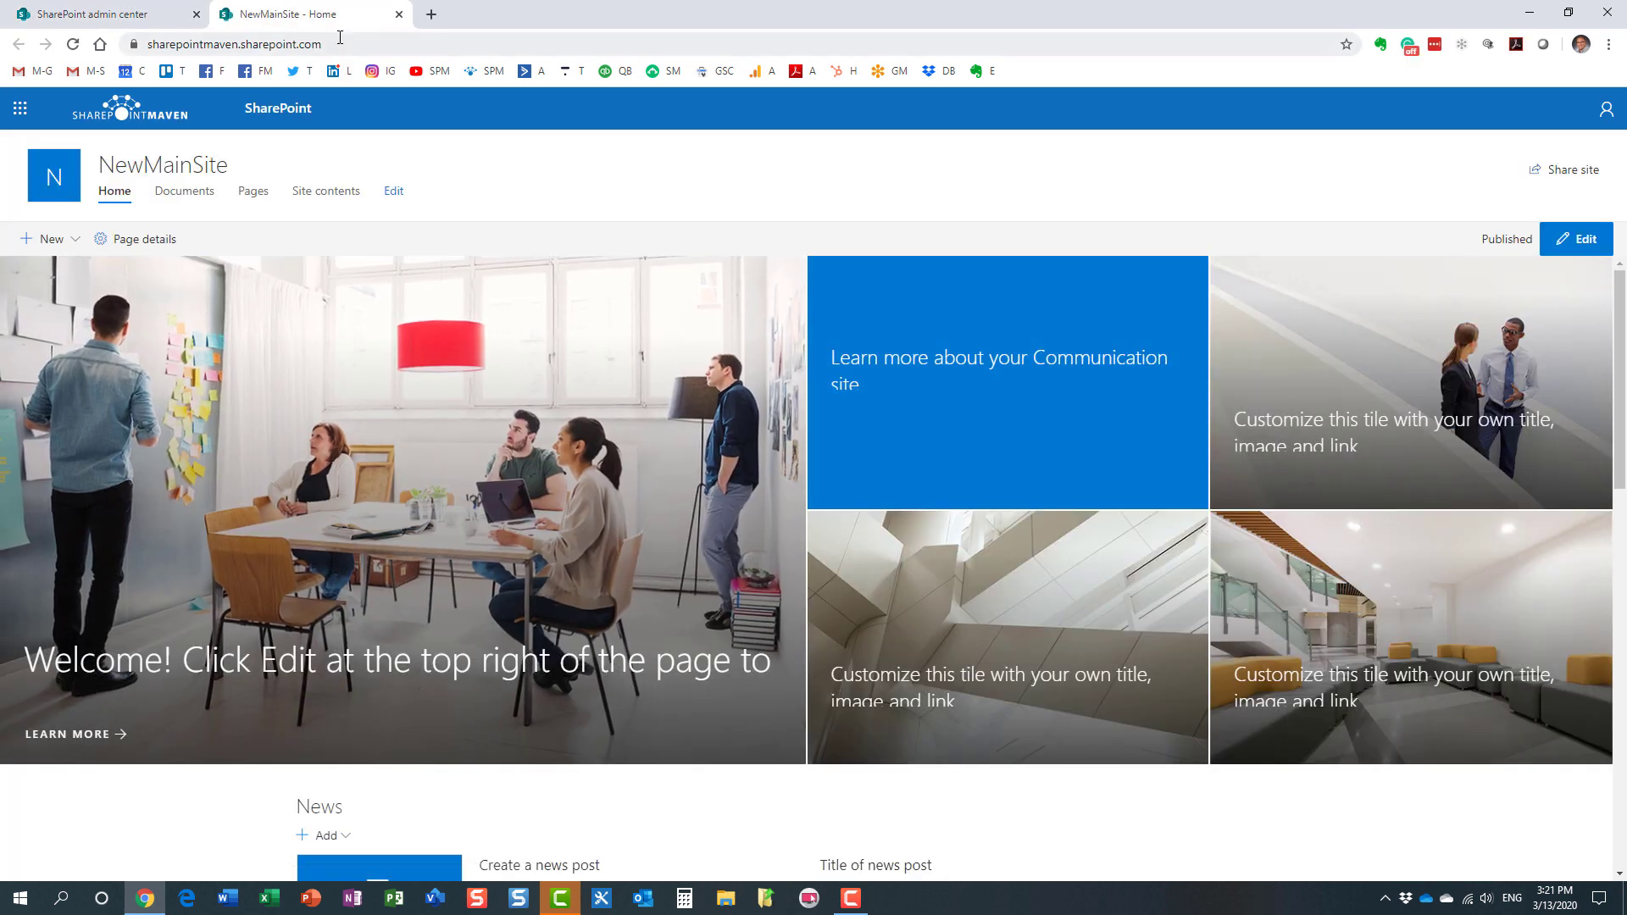
{"action": "left_click", "coordinate": [131, 51]}
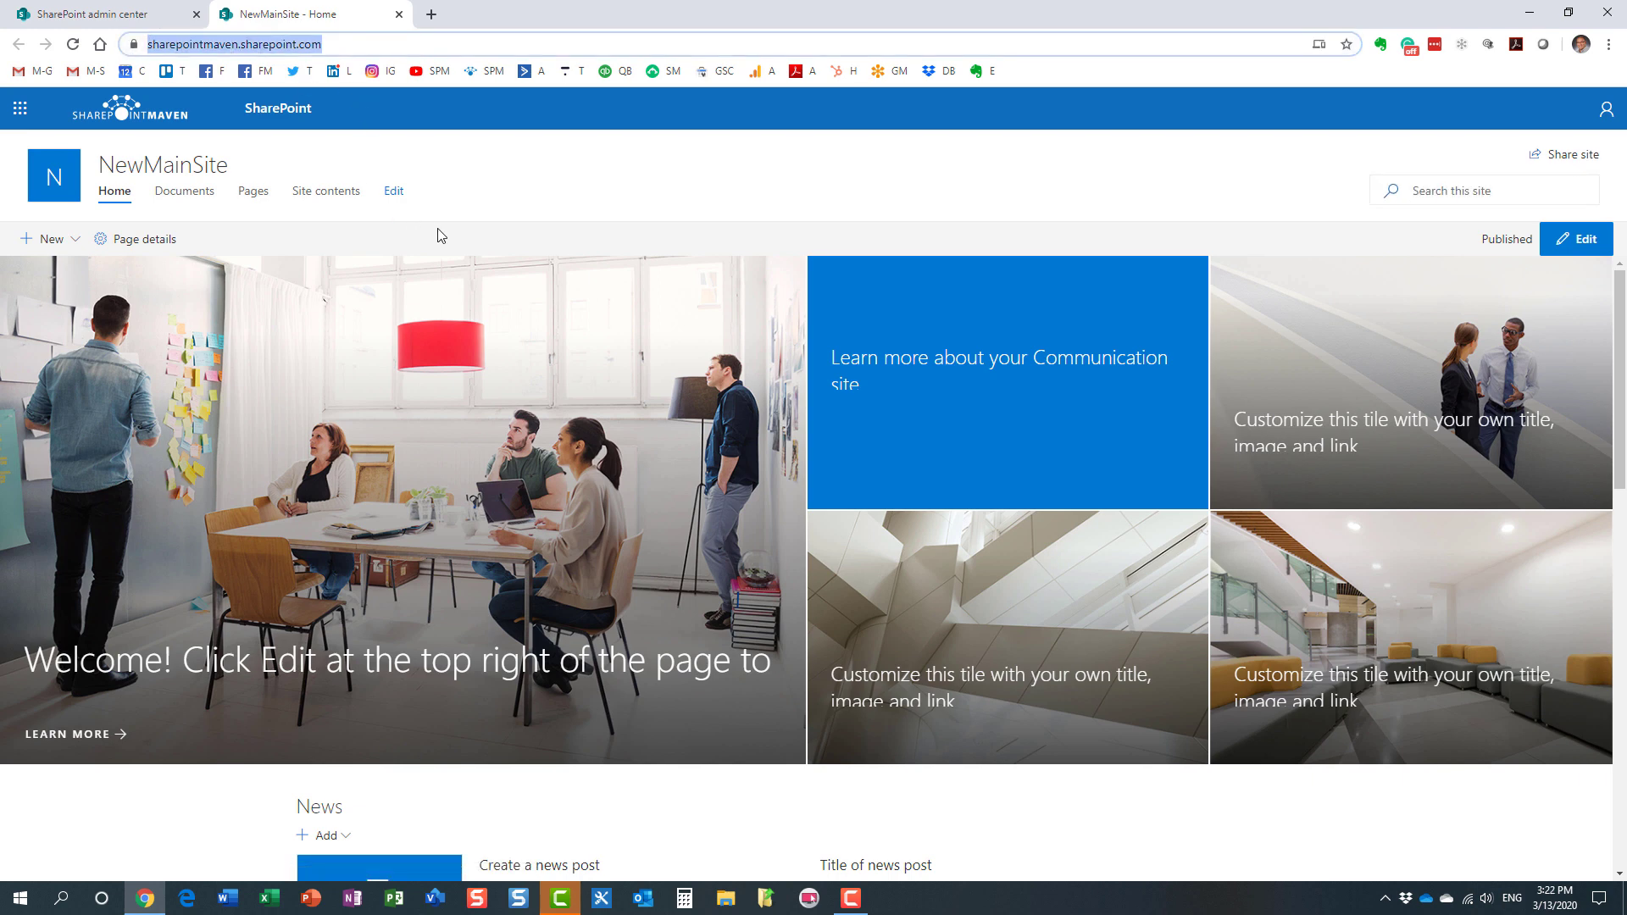
{"action": "left_click", "coordinate": [506, 198]}
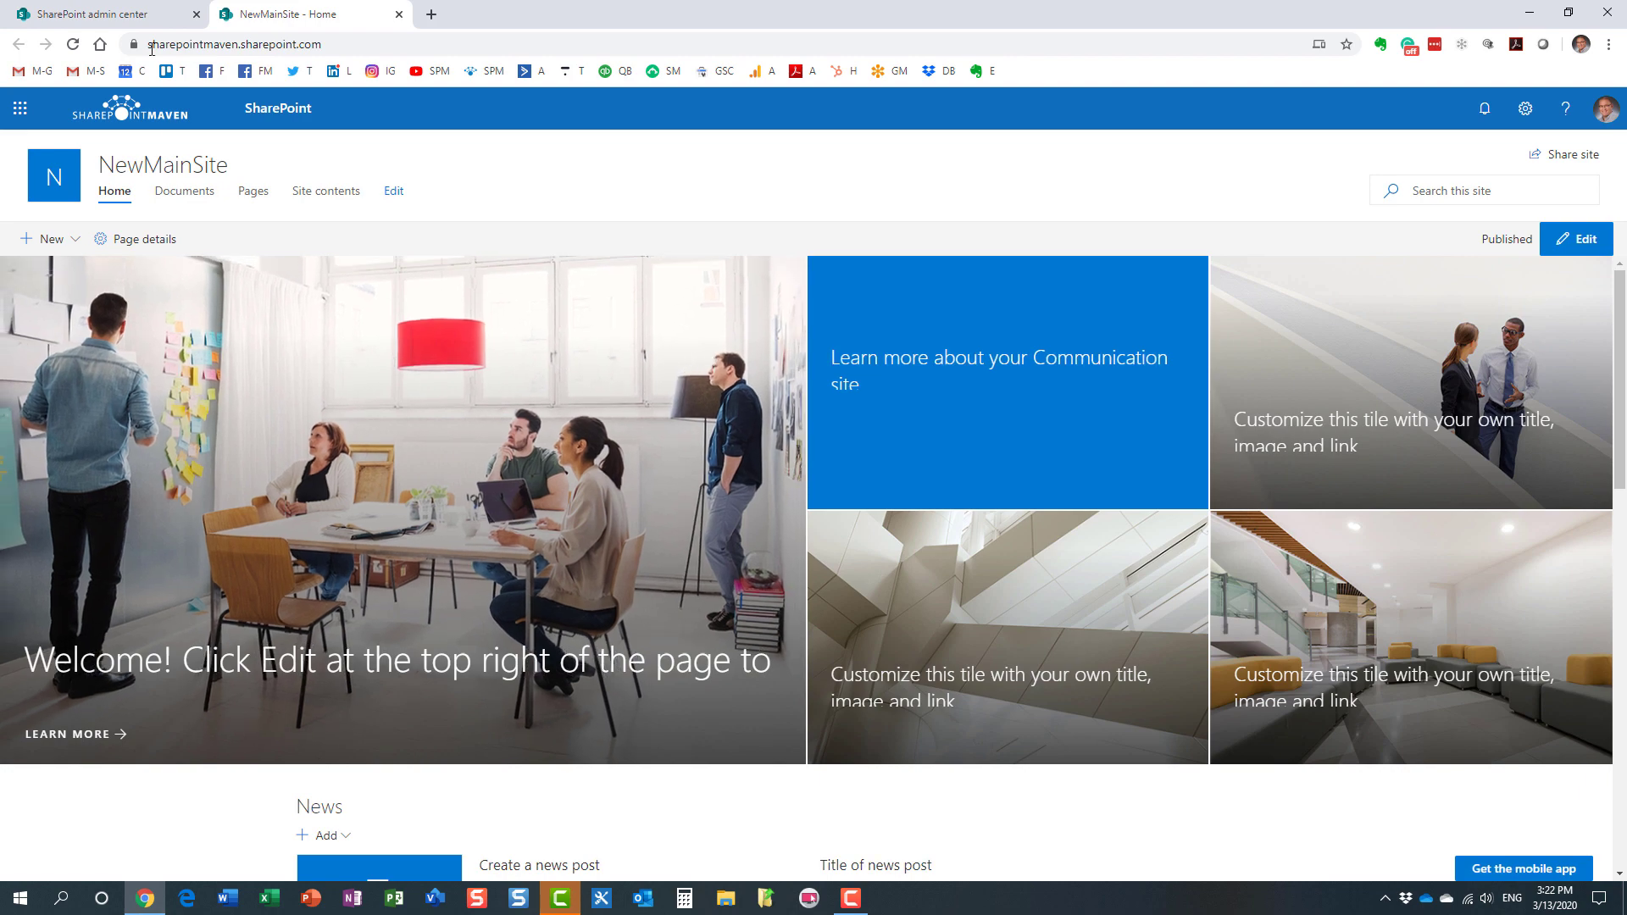
Return to the active sites list, close the NewMainSite details, deselect it and search the sites for "archive"
{"action": "left_click", "coordinate": [110, 13]}
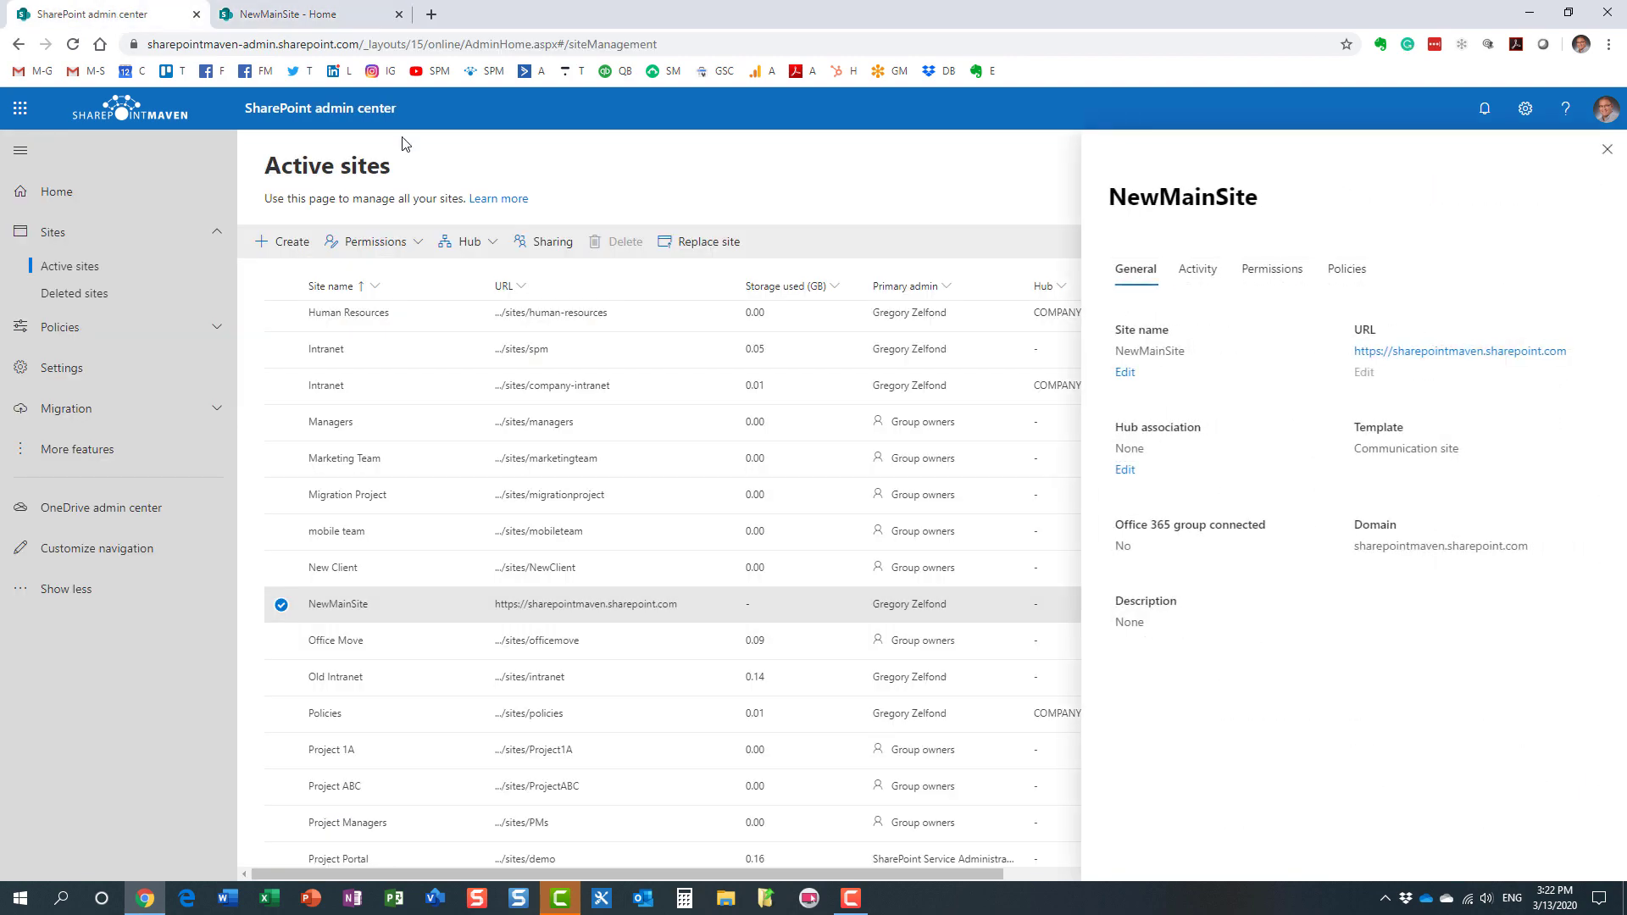
{"action": "left_click", "coordinate": [1607, 150]}
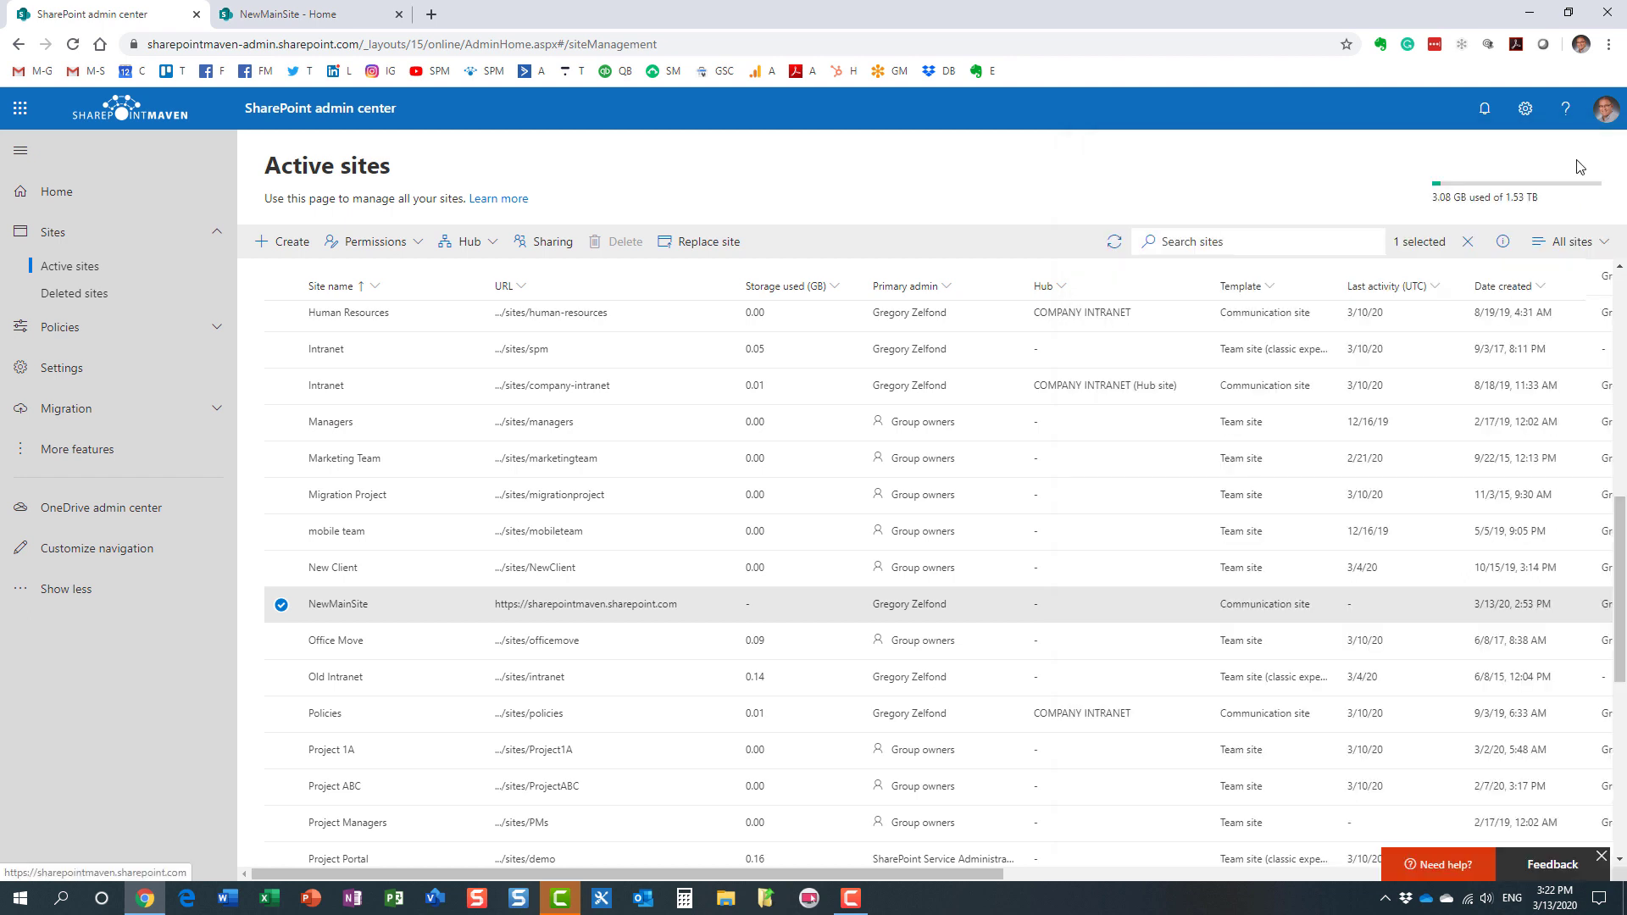
{"action": "left_click", "coordinate": [282, 605]}
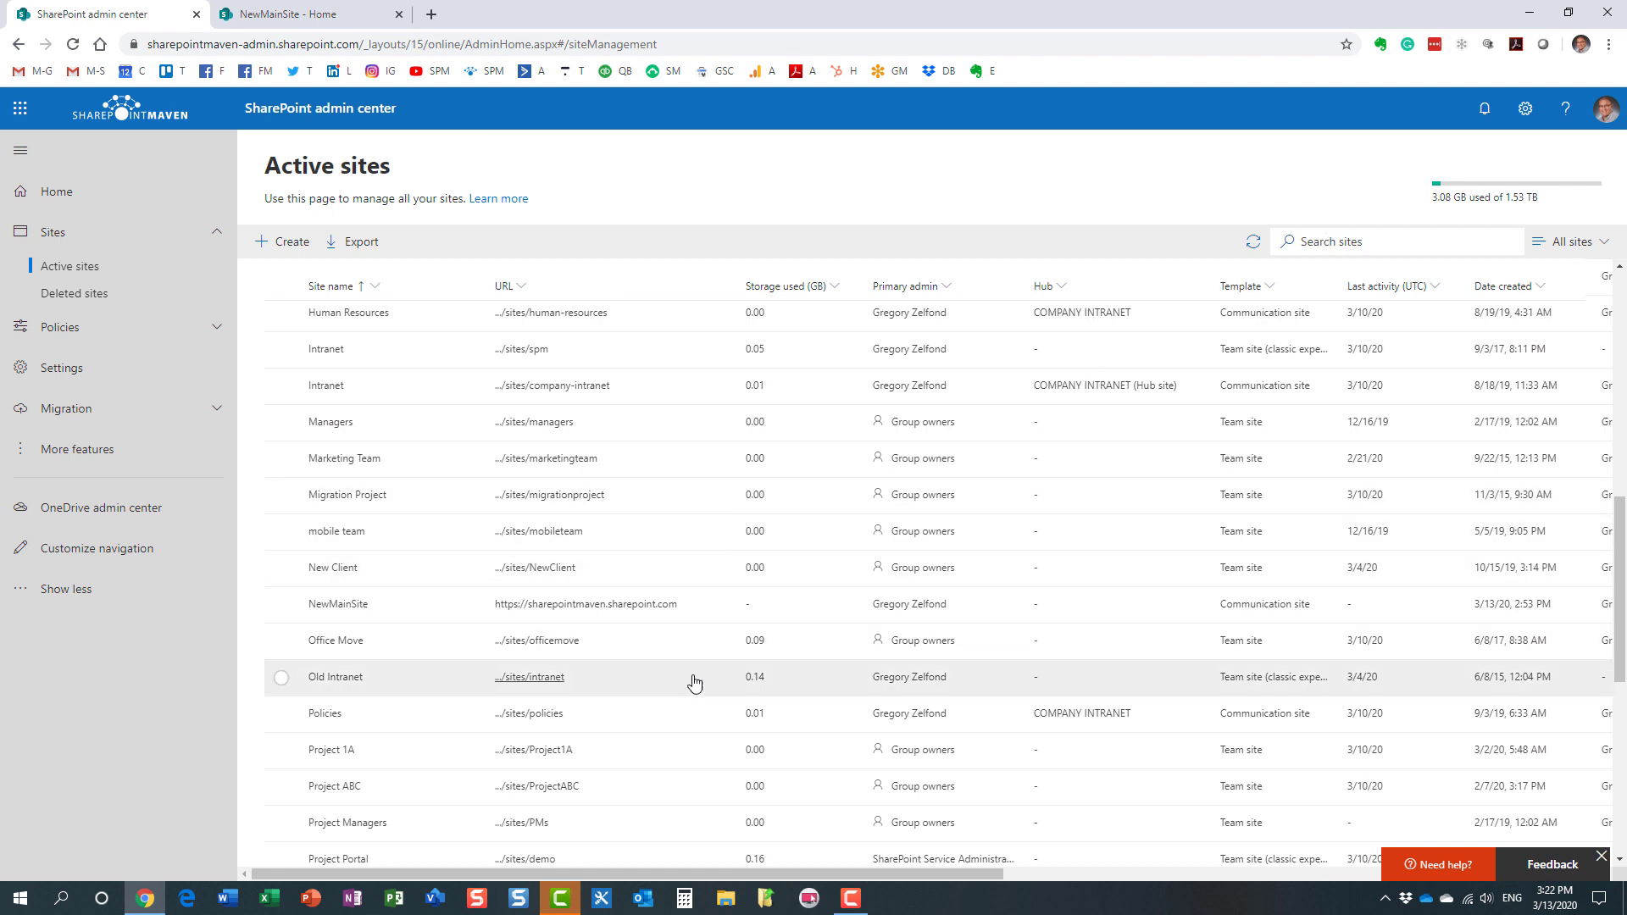
{"action": "left_click", "coordinate": [1316, 242]}
{"action": "type", "text": "a"}
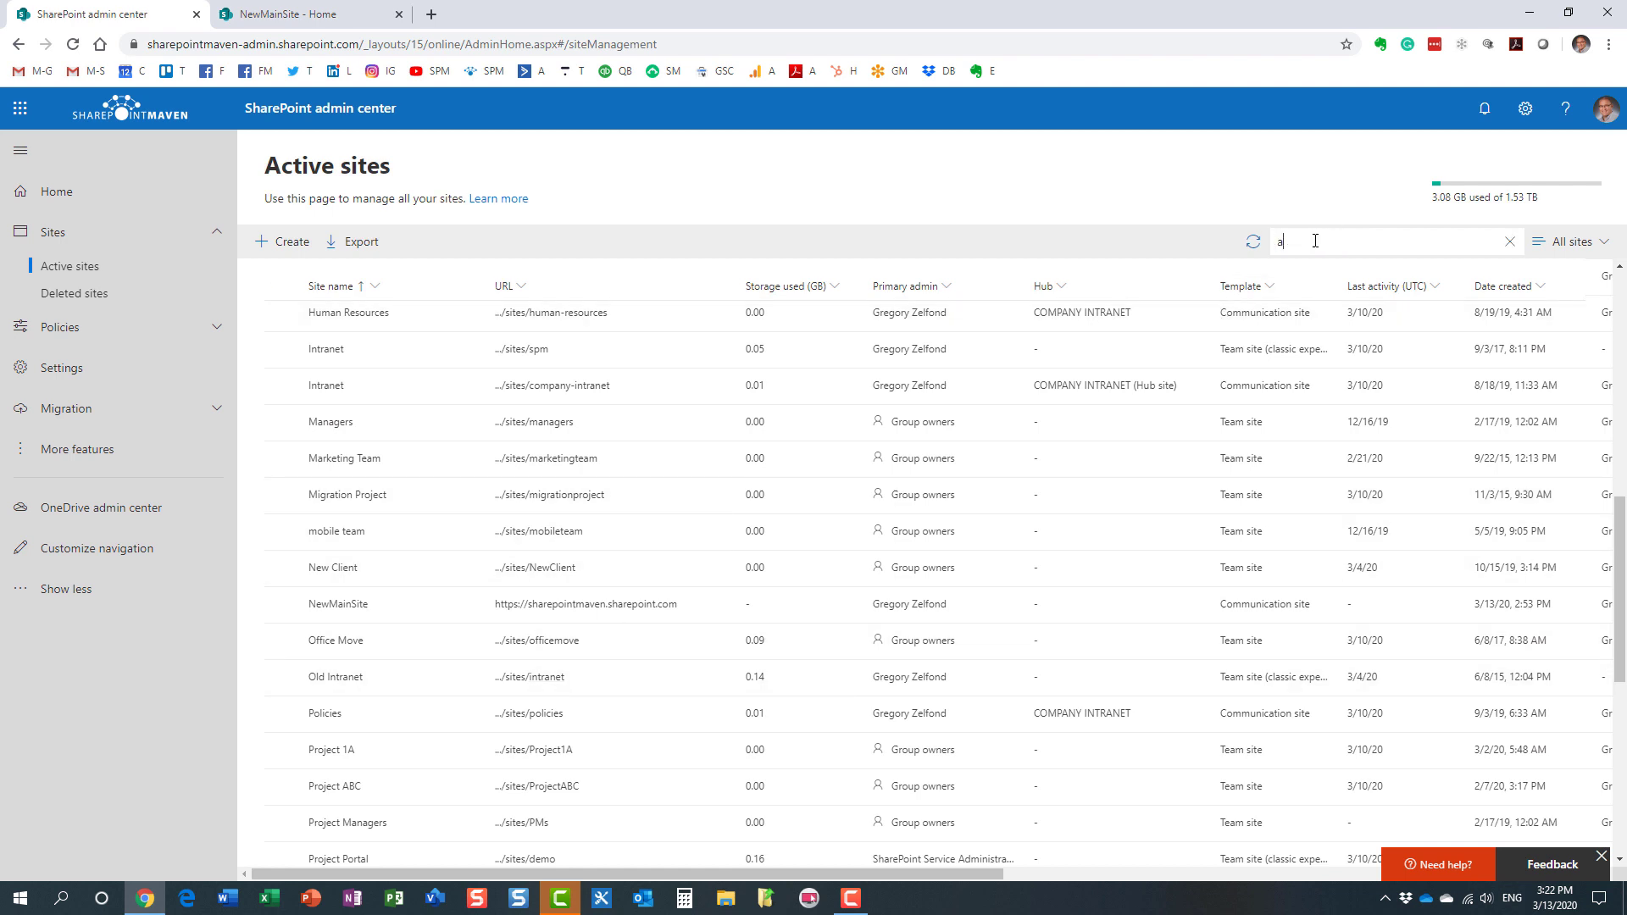
{"action": "type", "text": "rchive"}
{"action": "key", "text": "Return"}
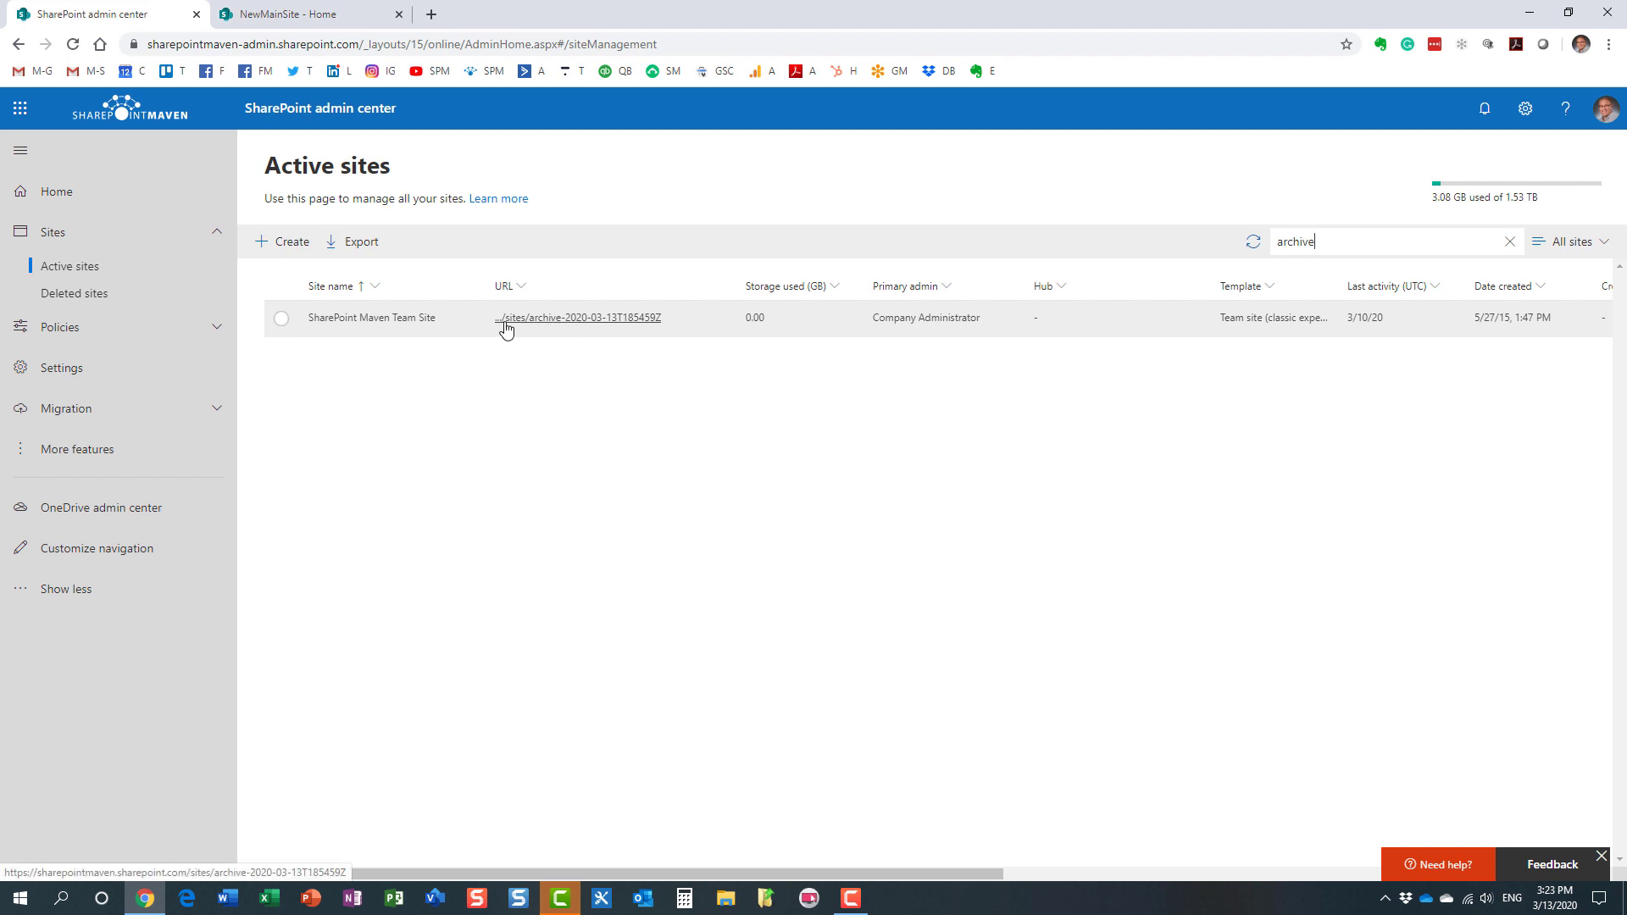
Open the archived SharePoint Maven Team Site, examine the archive part of its address, and restore the unfiltered active sites list
{"action": "left_click", "coordinate": [602, 320]}
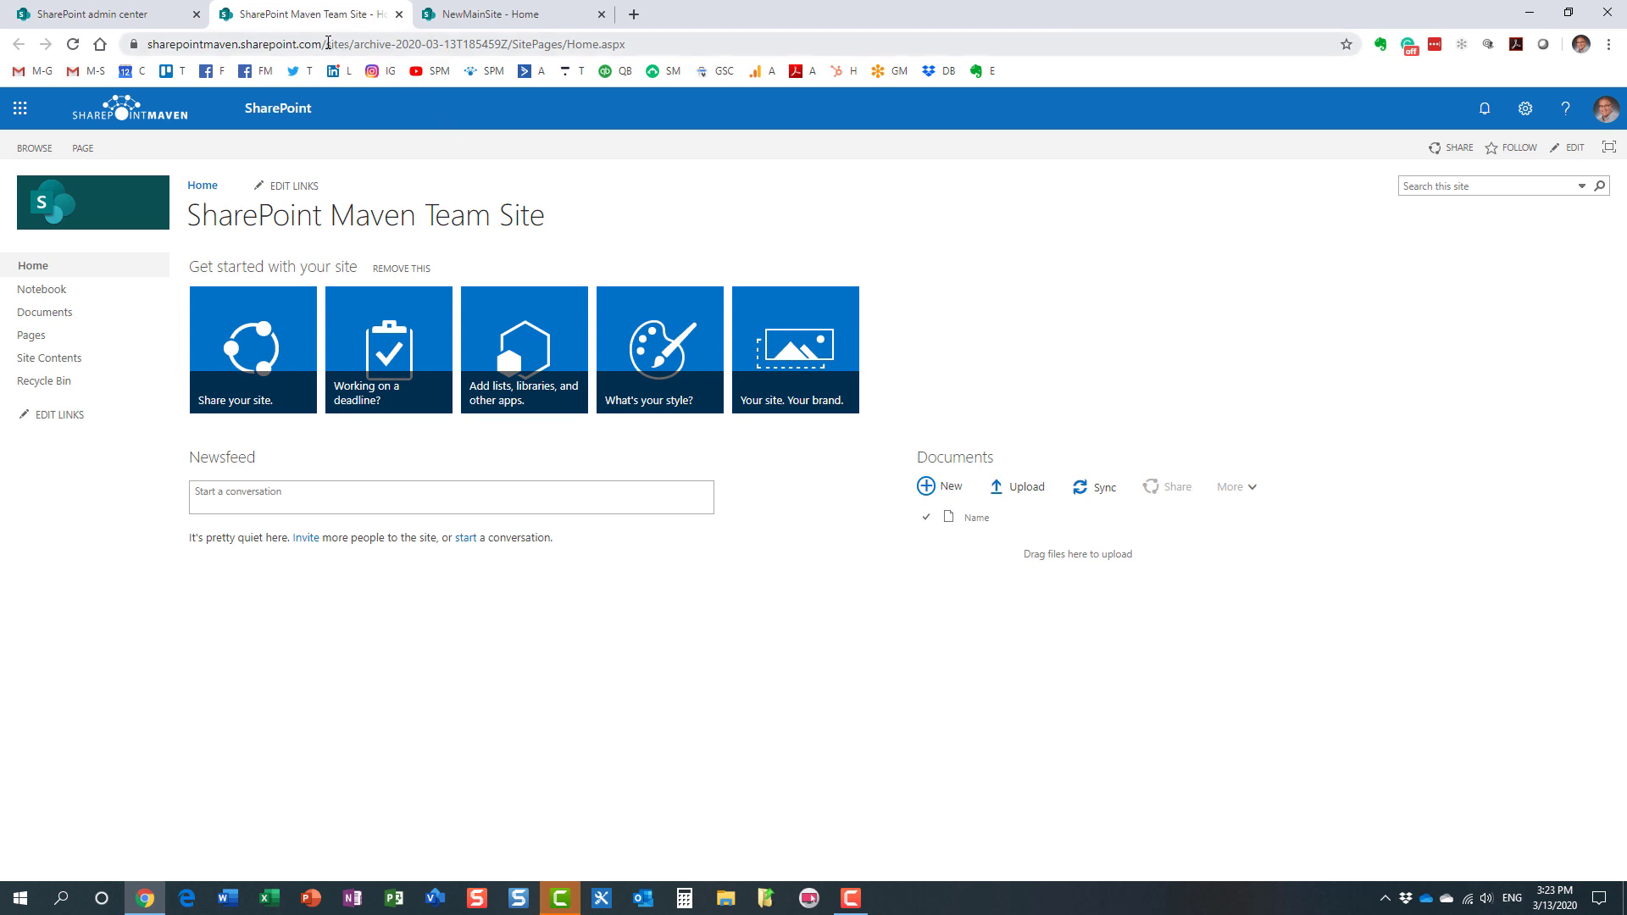
{"action": "left_click_drag", "start_coordinate": [327, 44], "coordinate": [507, 44]}
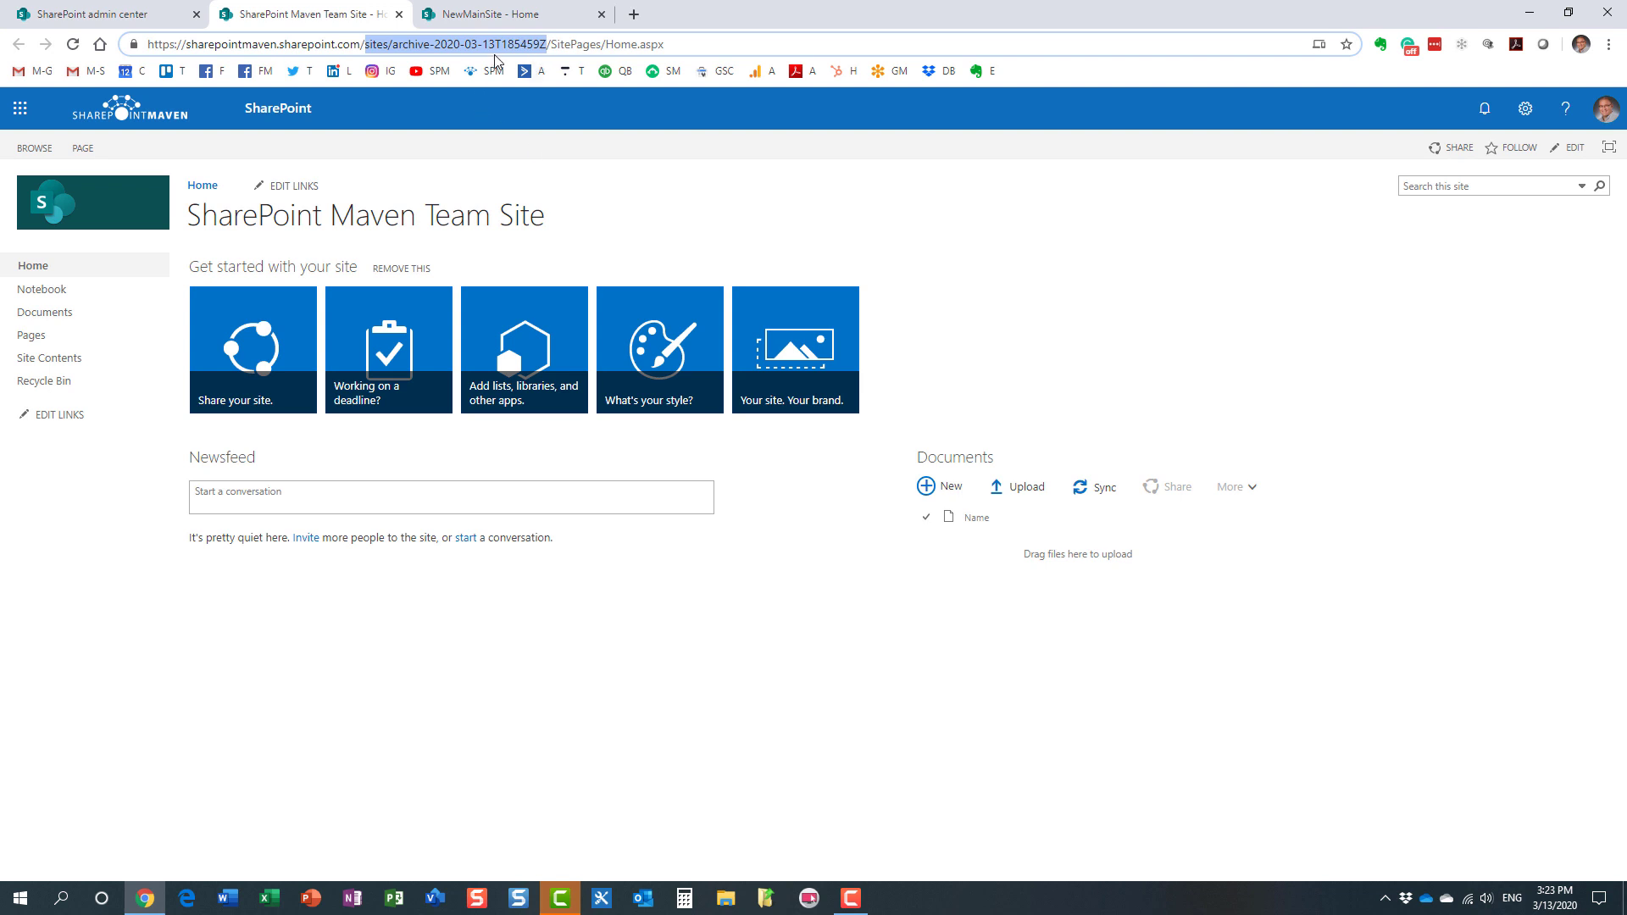
{"action": "left_click", "coordinate": [136, 17]}
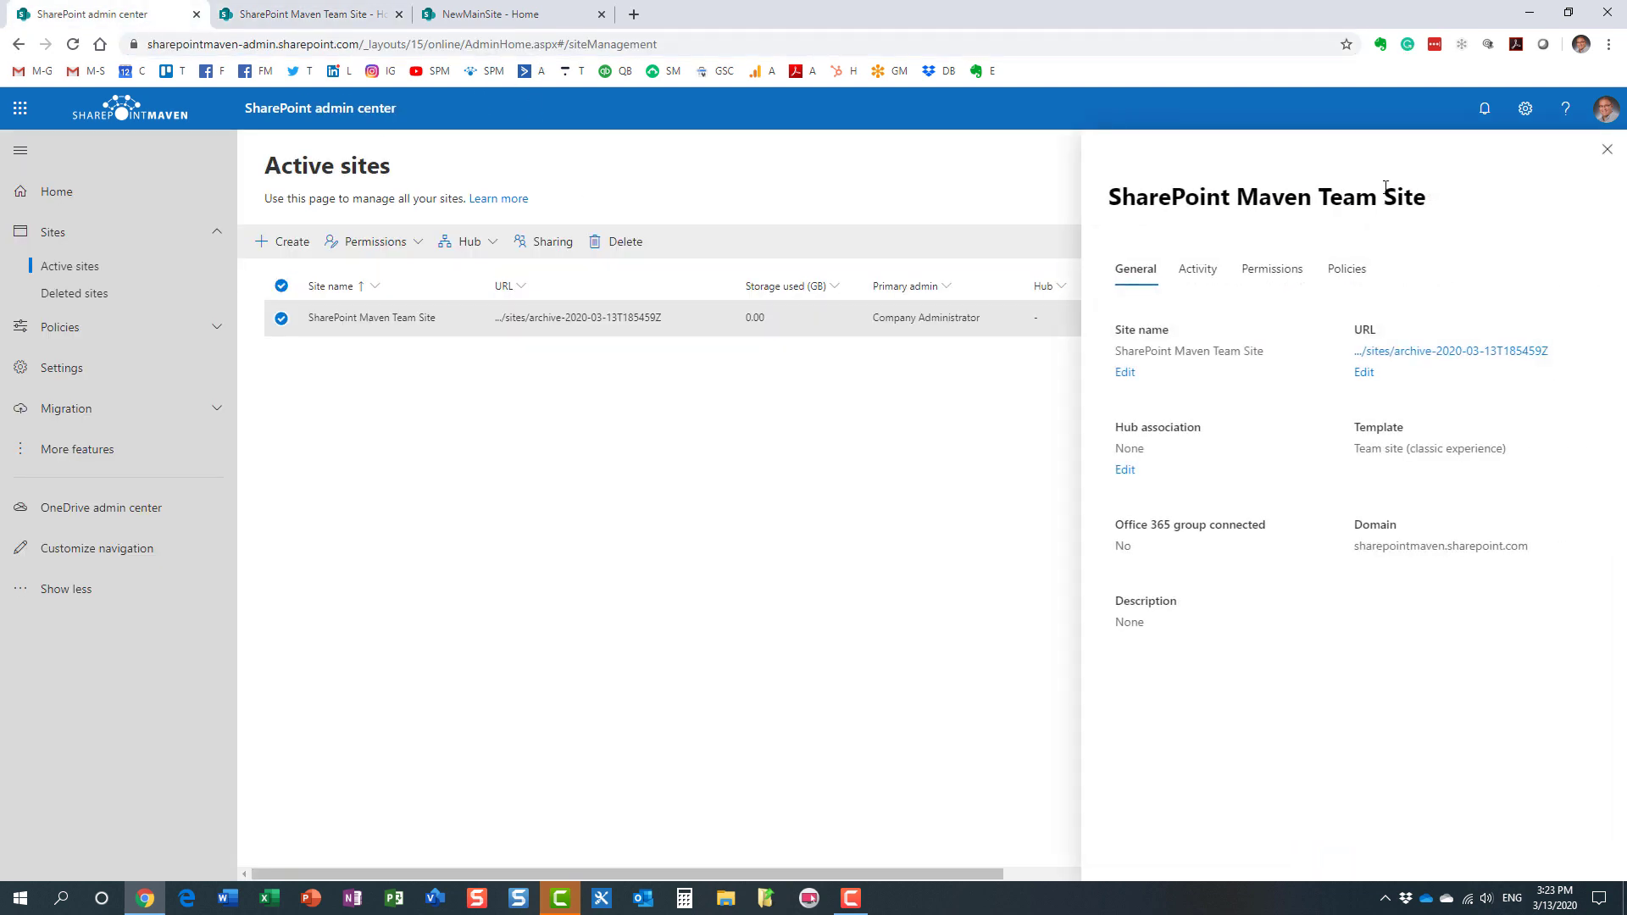
{"action": "left_click", "coordinate": [1606, 150]}
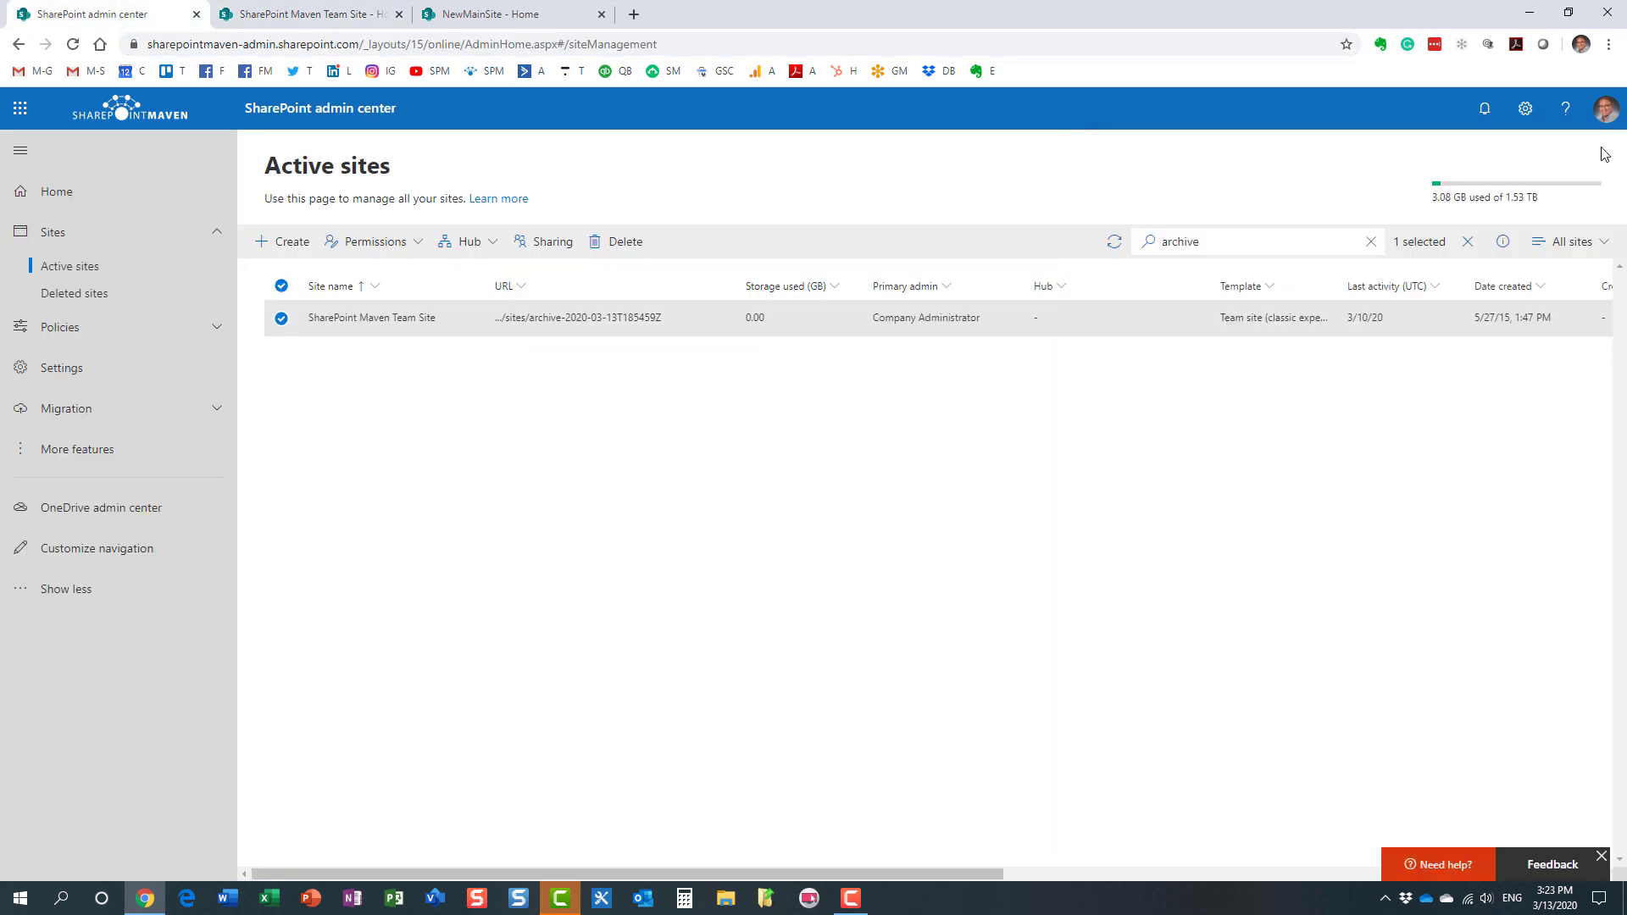
{"action": "left_click", "coordinate": [1374, 243]}
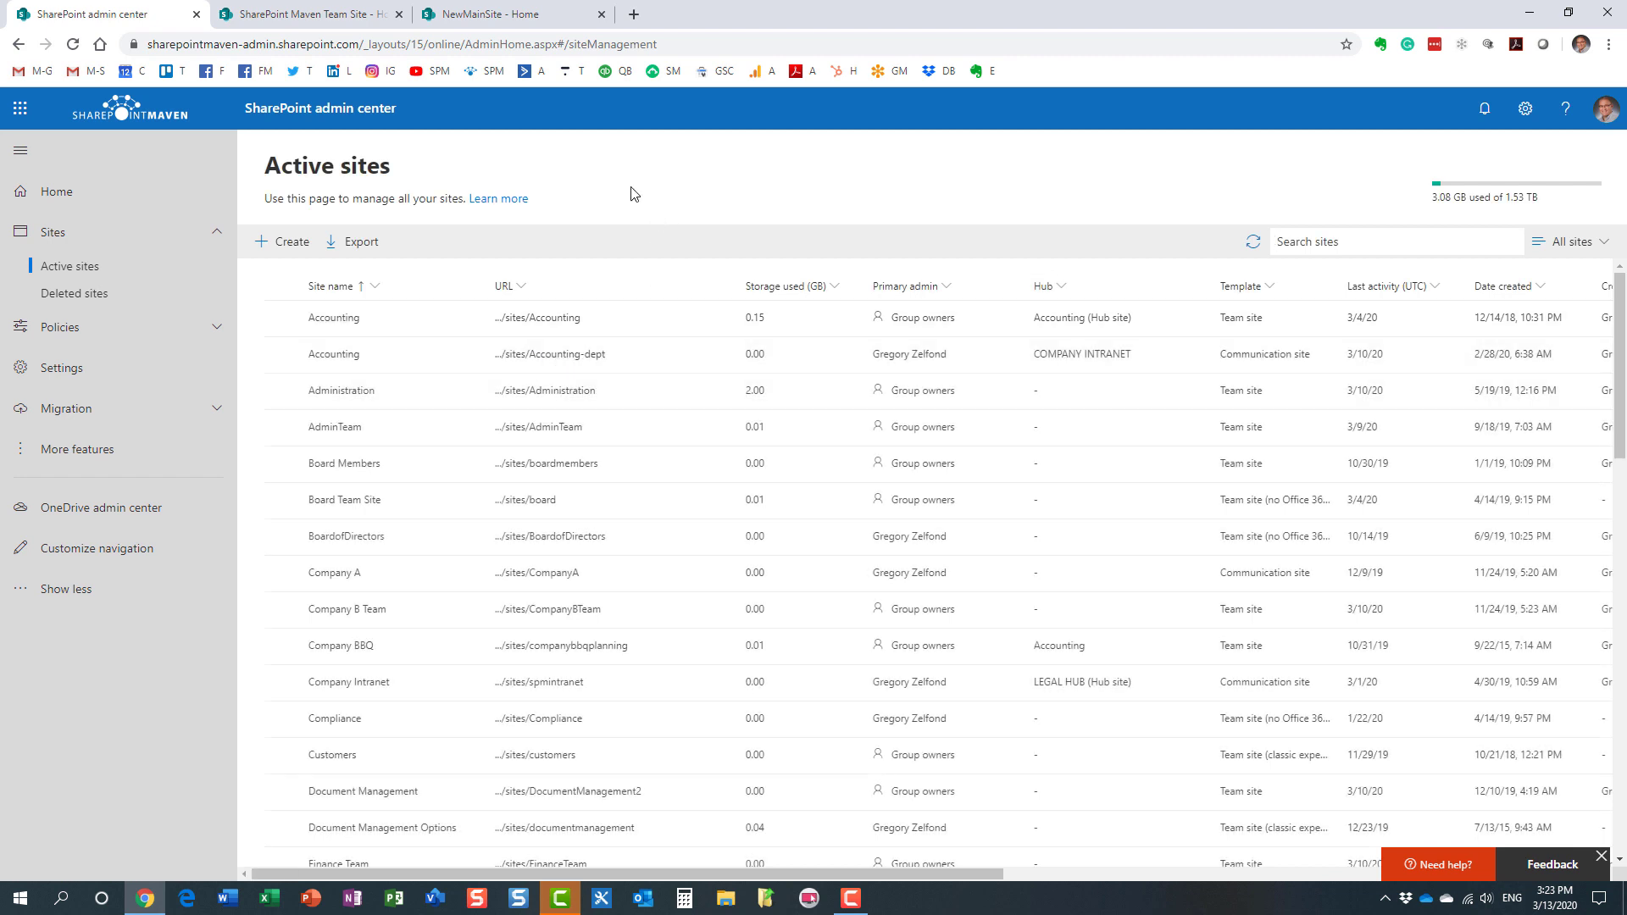